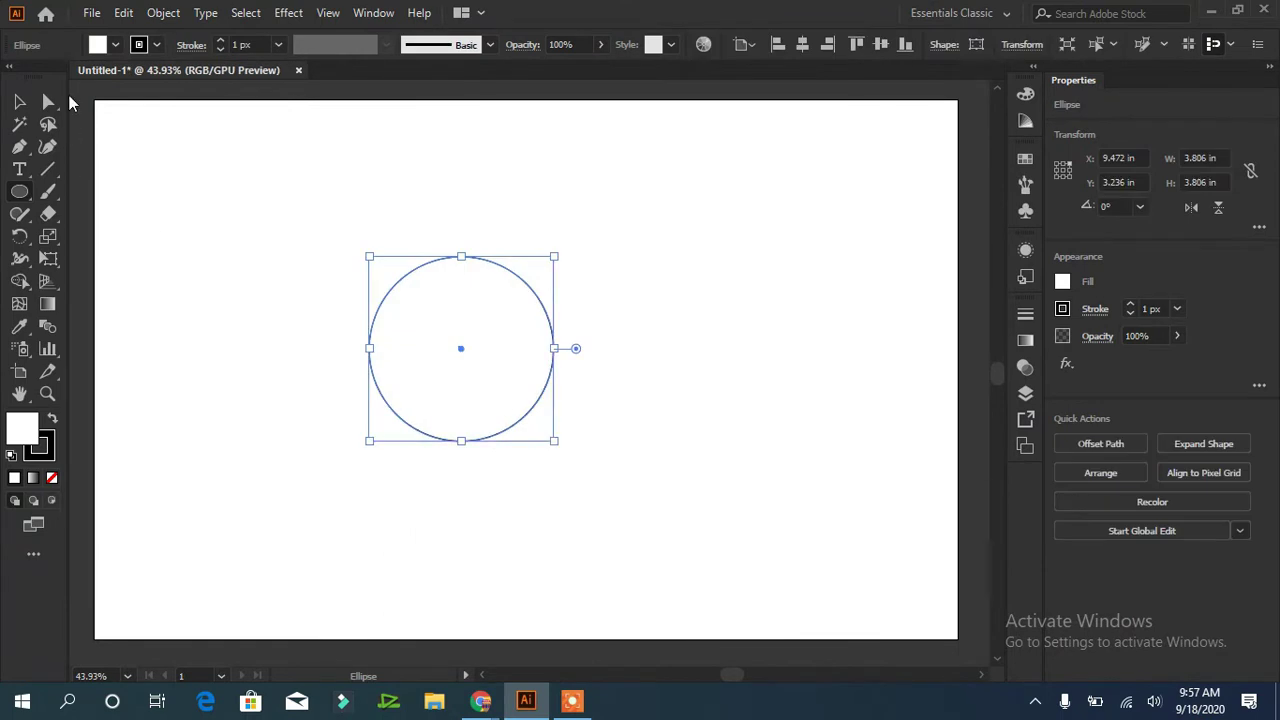
Cut the circle with the Scissors tool at its upper-left and lower-right edges, and delete the upper arc
left_click_drag(55, 222, 77, 234)
left_click(372, 323)
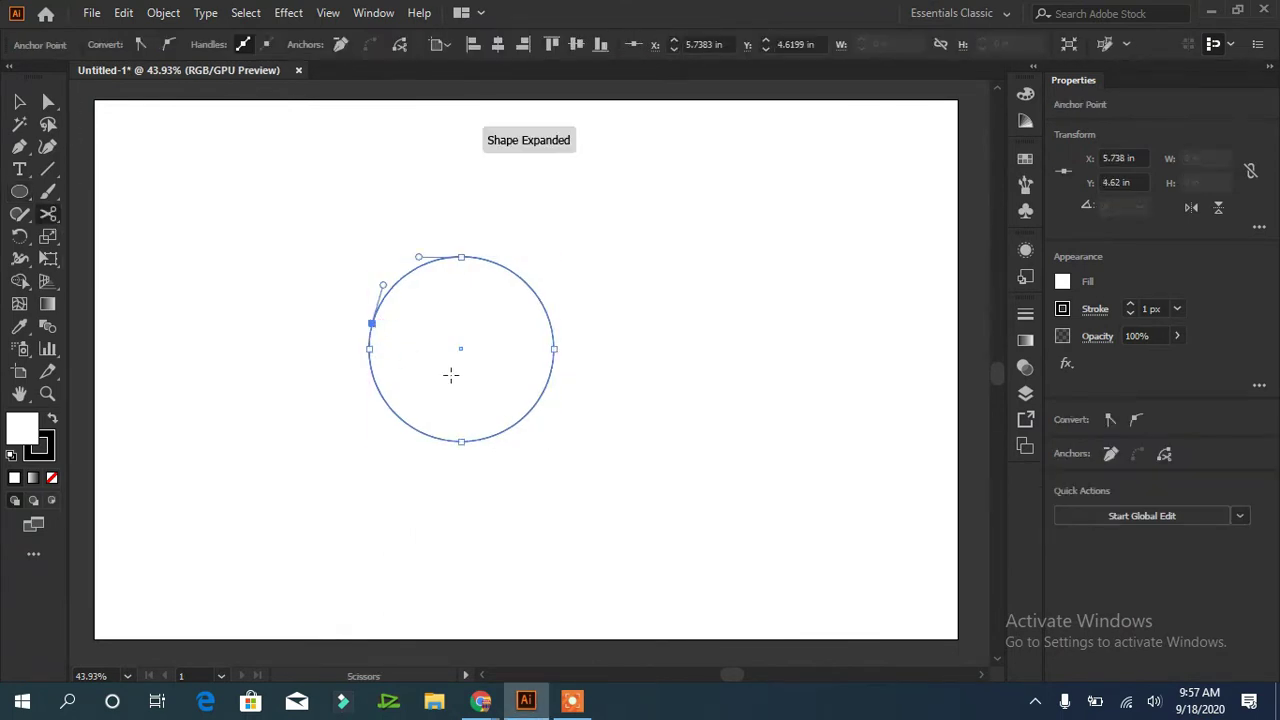
left_click(547, 383)
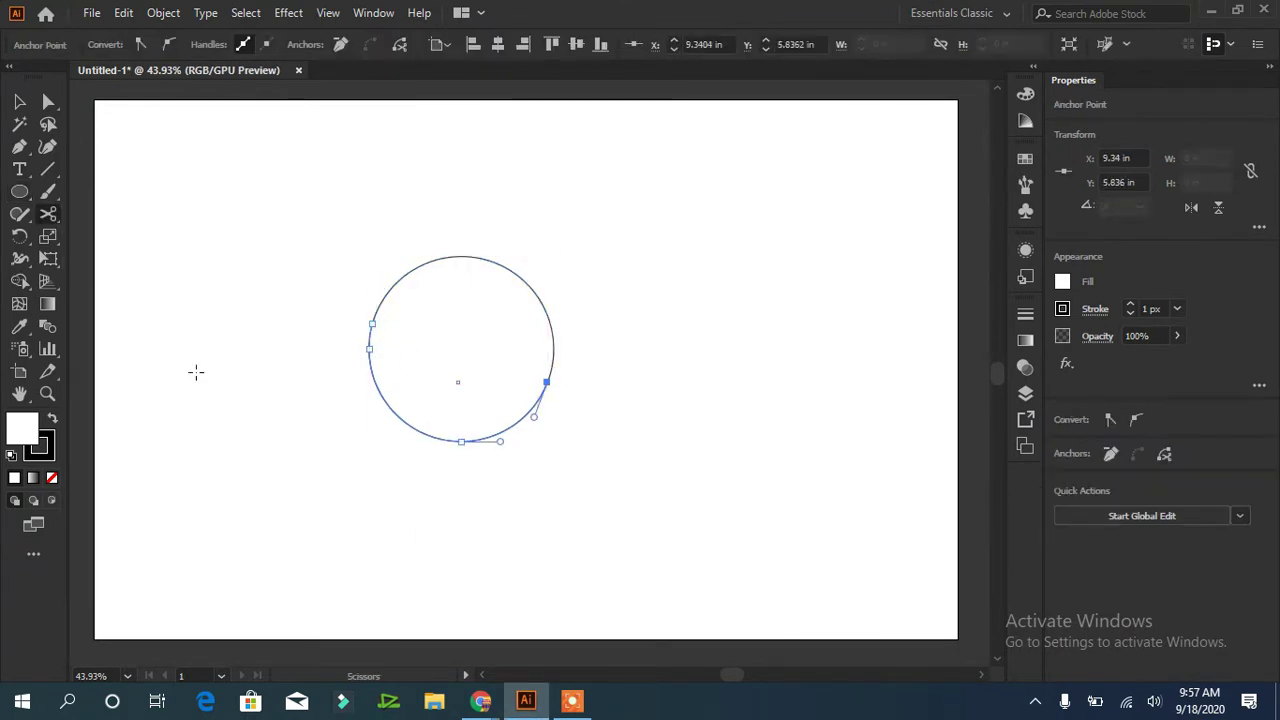
key("v")
left_click(486, 263)
left_click(488, 259)
key("Delete")
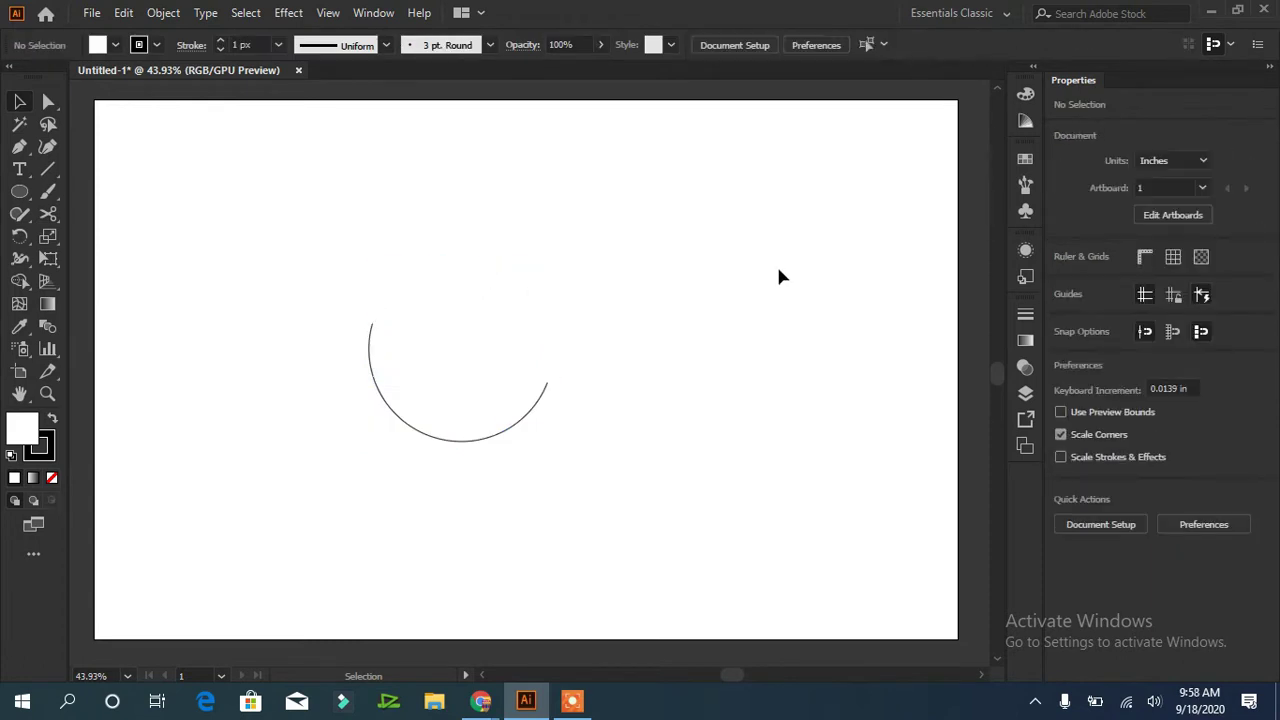
Extend the arc's upper-left end with a short straight Pen segment running up and to the left, undoing the extra anchor
key("p")
left_click_drag(372, 323, 318, 305)
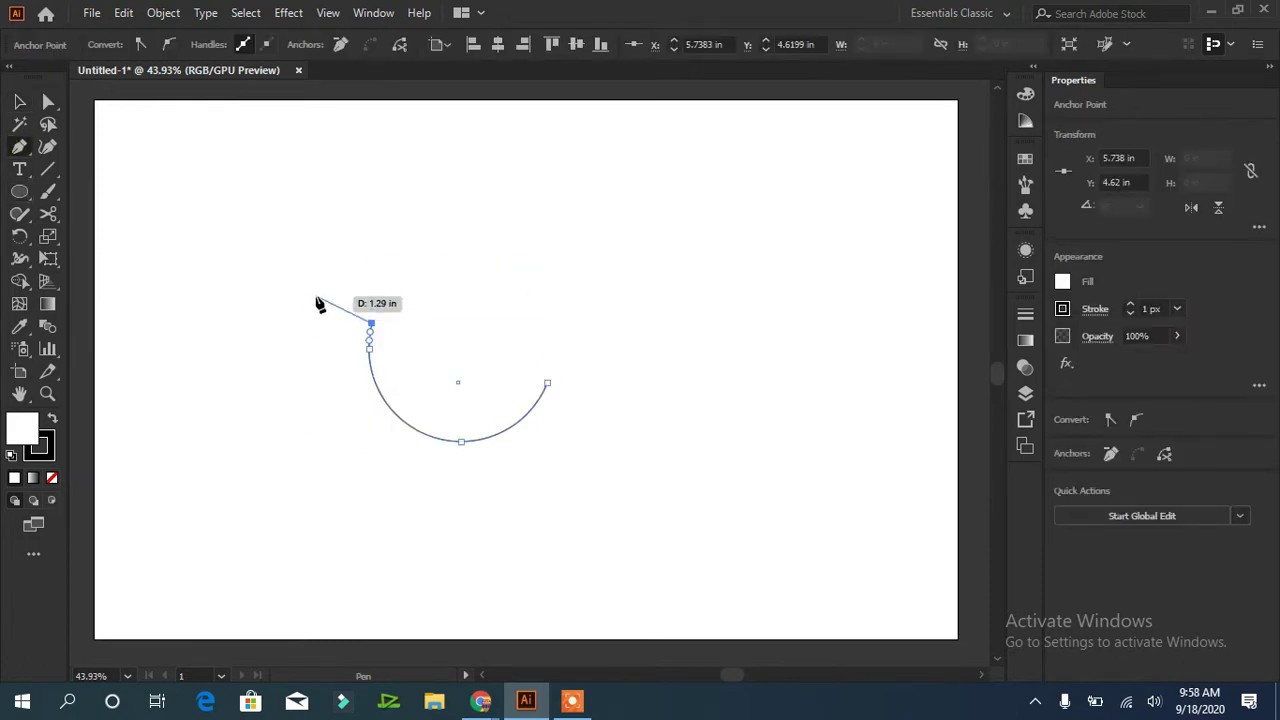
left_click(297, 437)
key("ctrl+z")
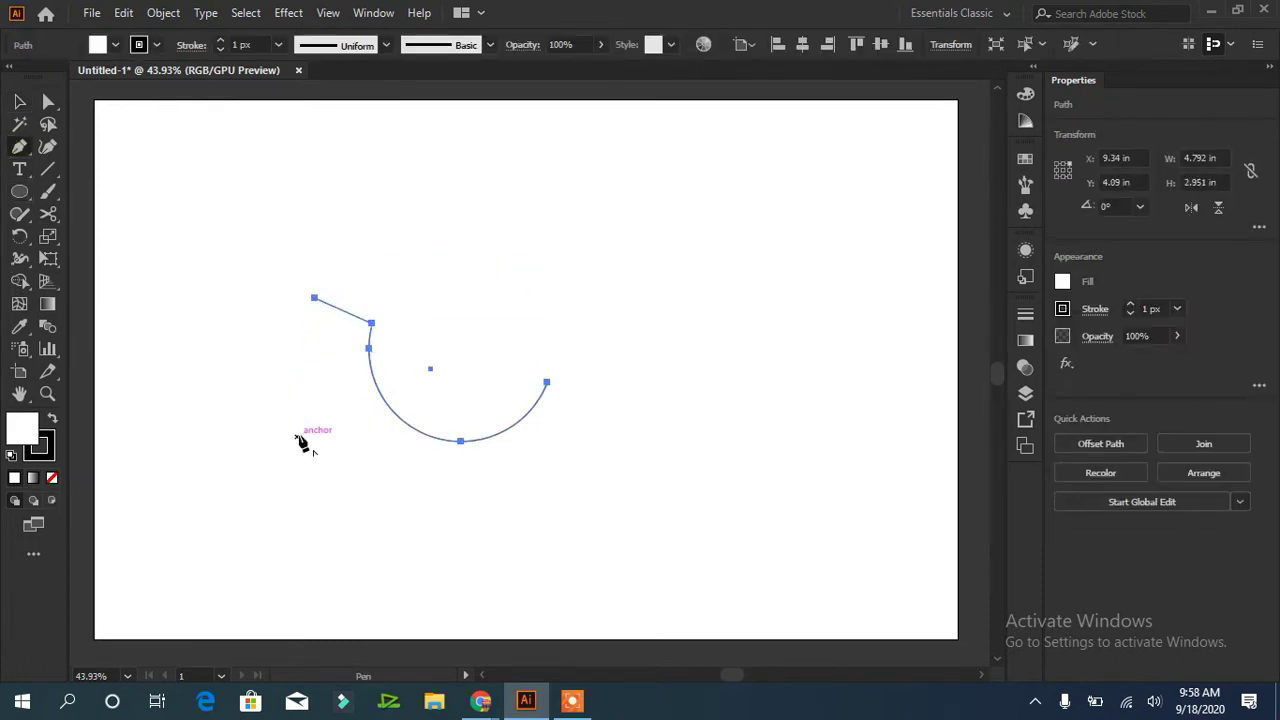
Round the corner where the straight segment meets the arc
left_click(48, 101)
left_click(371, 323)
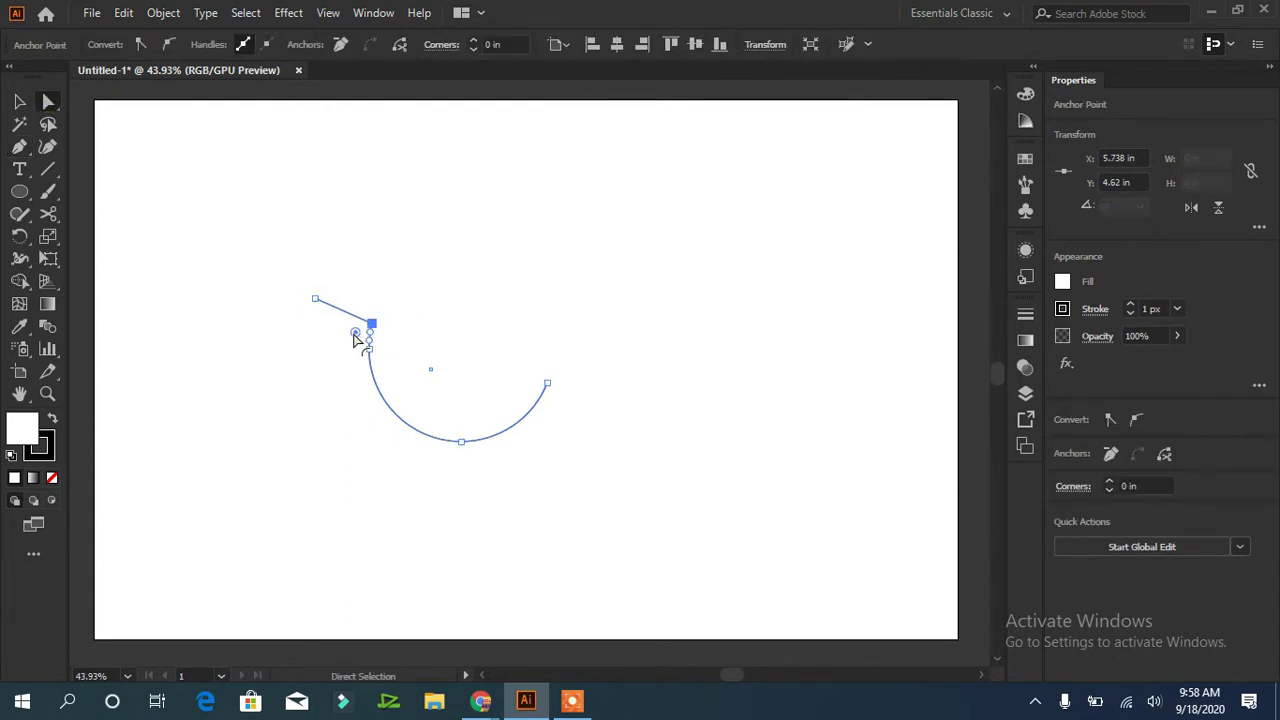
left_click_drag(355, 333, 345, 346)
left_click(179, 473)
left_click(368, 368)
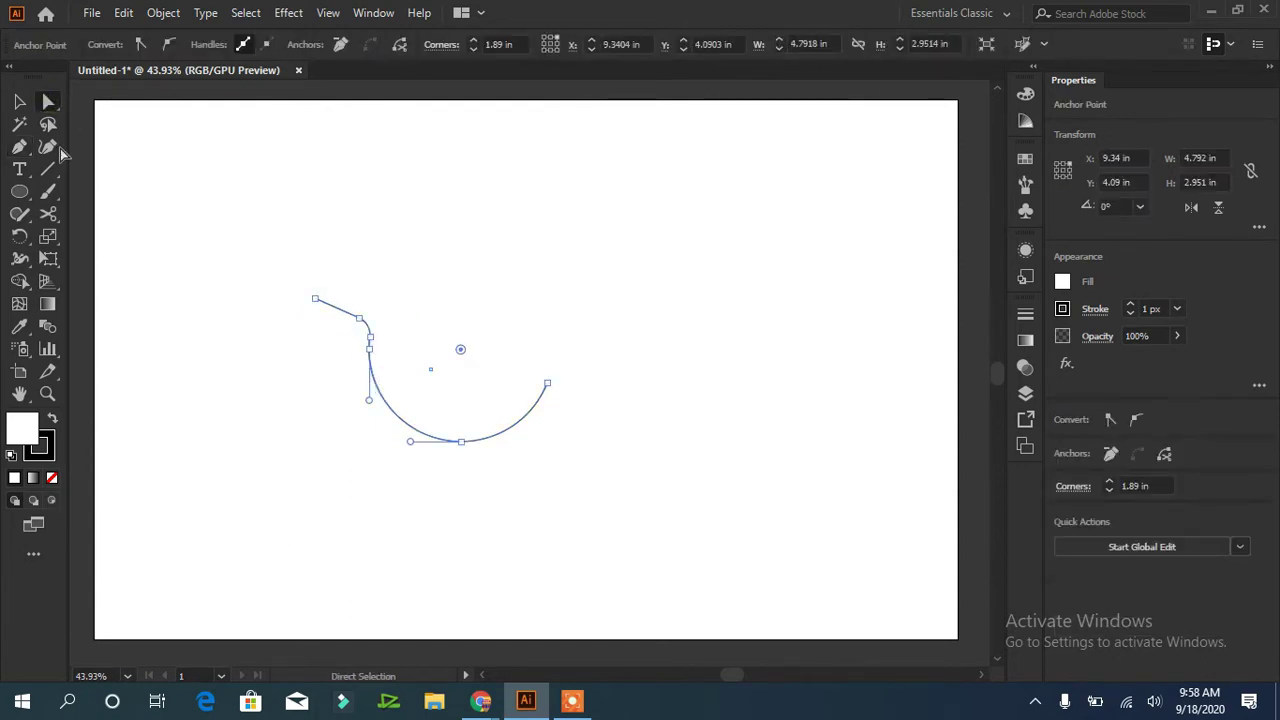
Set the path's stroke weight to 22 px and expand its fill and stroke into shapes
key("v")
left_click(221, 41)
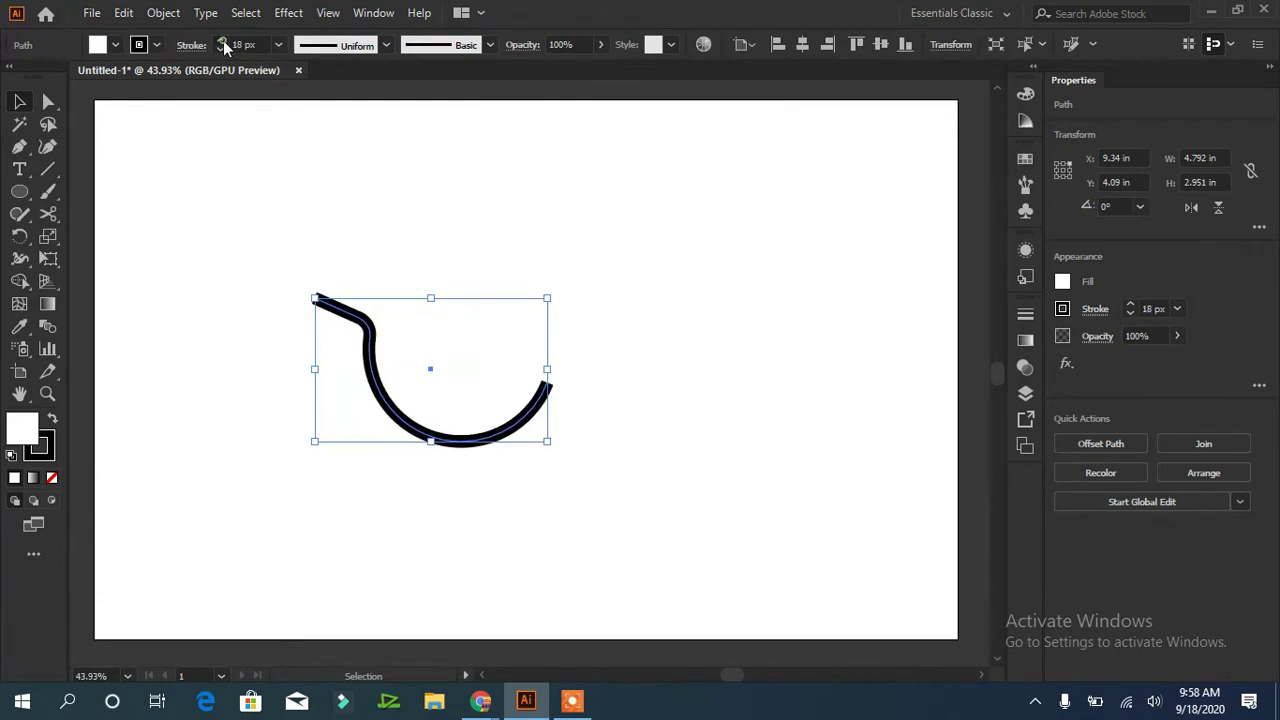
left_click(163, 12)
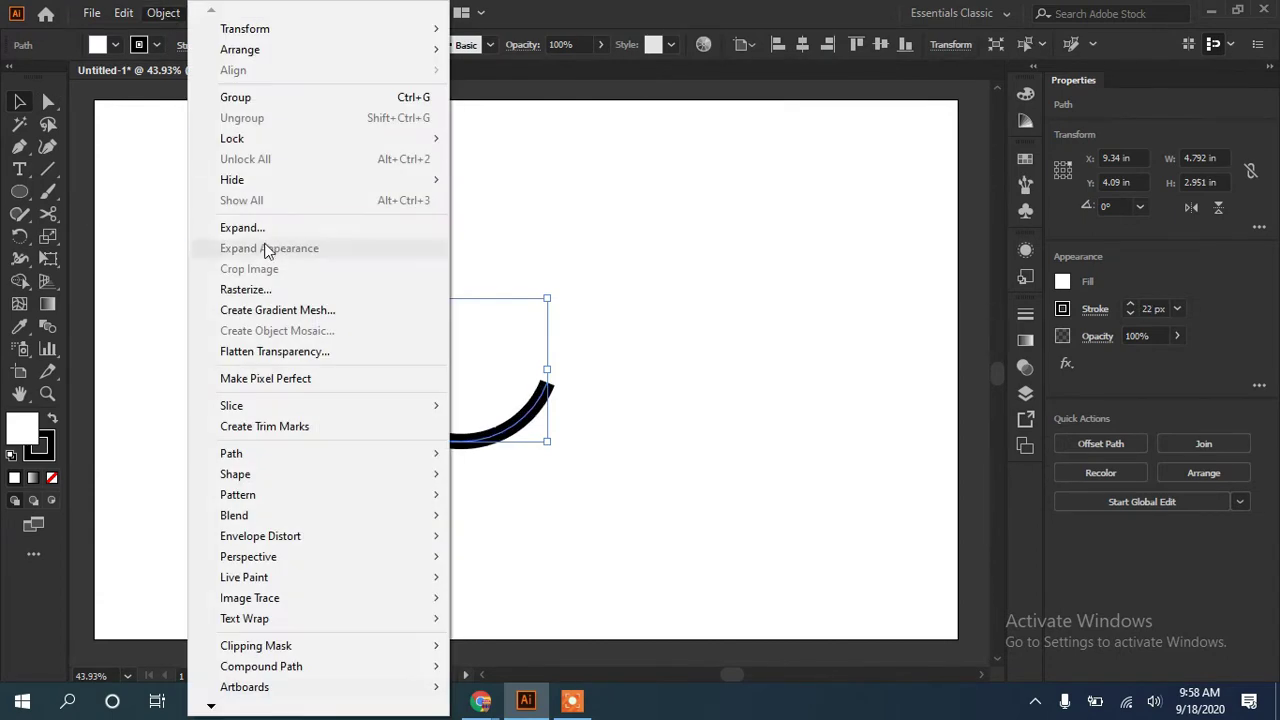
left_click(180, 226)
left_click(582, 452)
Combine the expanded line's pieces with the Shape Builder and delete the fill shape enclosed by the curve
left_click(19, 281)
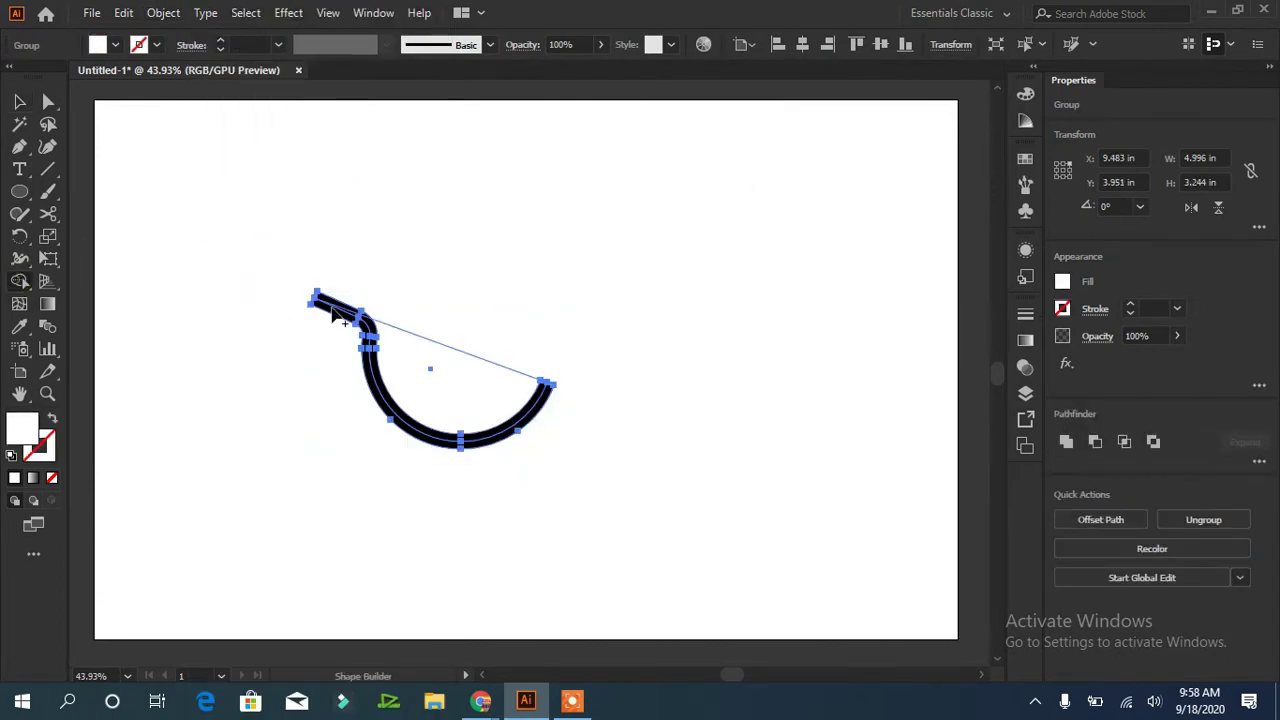
left_click(338, 314)
key("v")
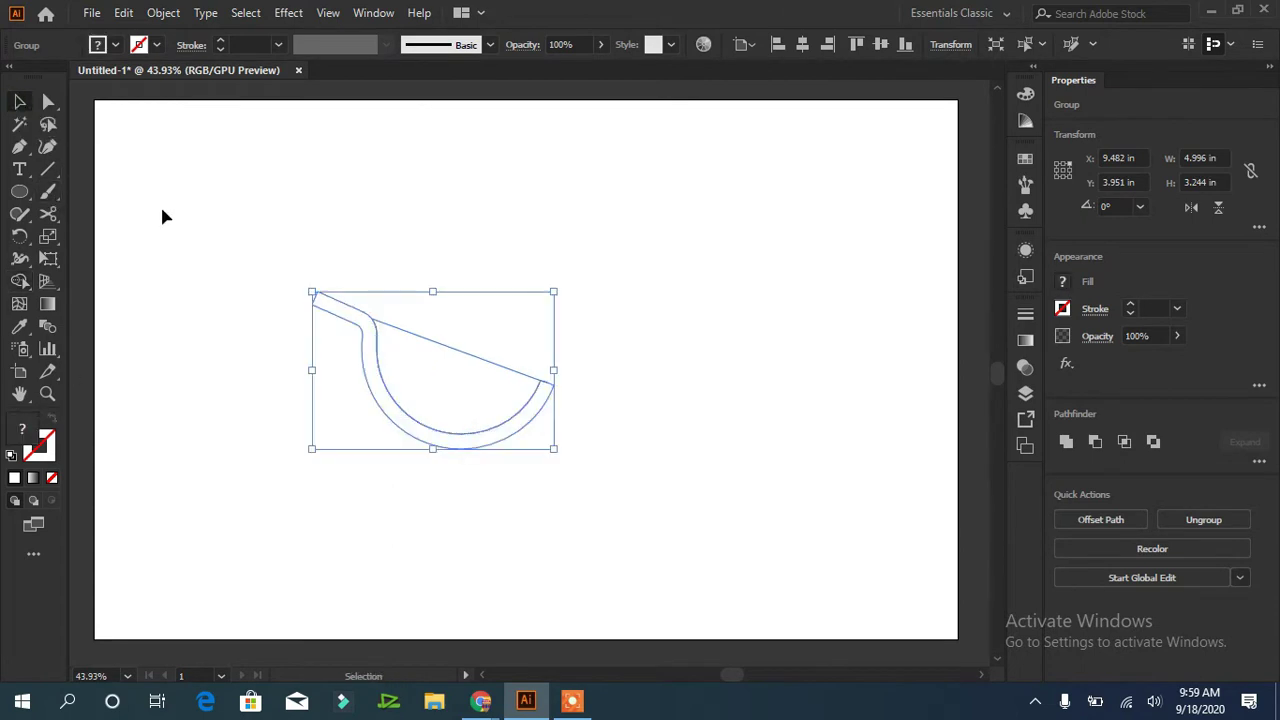
left_click(694, 429)
left_click_drag(514, 386, 709, 266)
key("Delete")
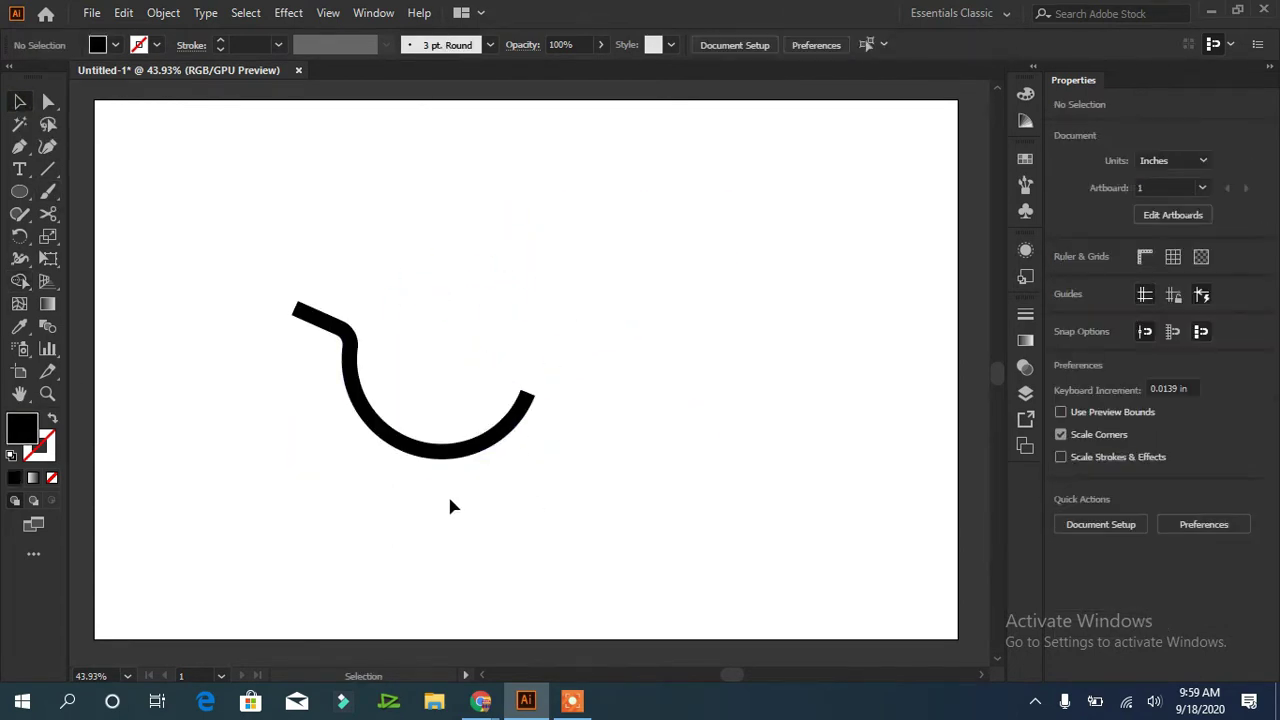
Round off both ends of the thick curved line and delete the leftover fragment at its right end
key("a")
left_click(305, 322)
left_click_drag(305, 320, 326, 331)
left_click(617, 550)
left_click(523, 389)
key("Delete")
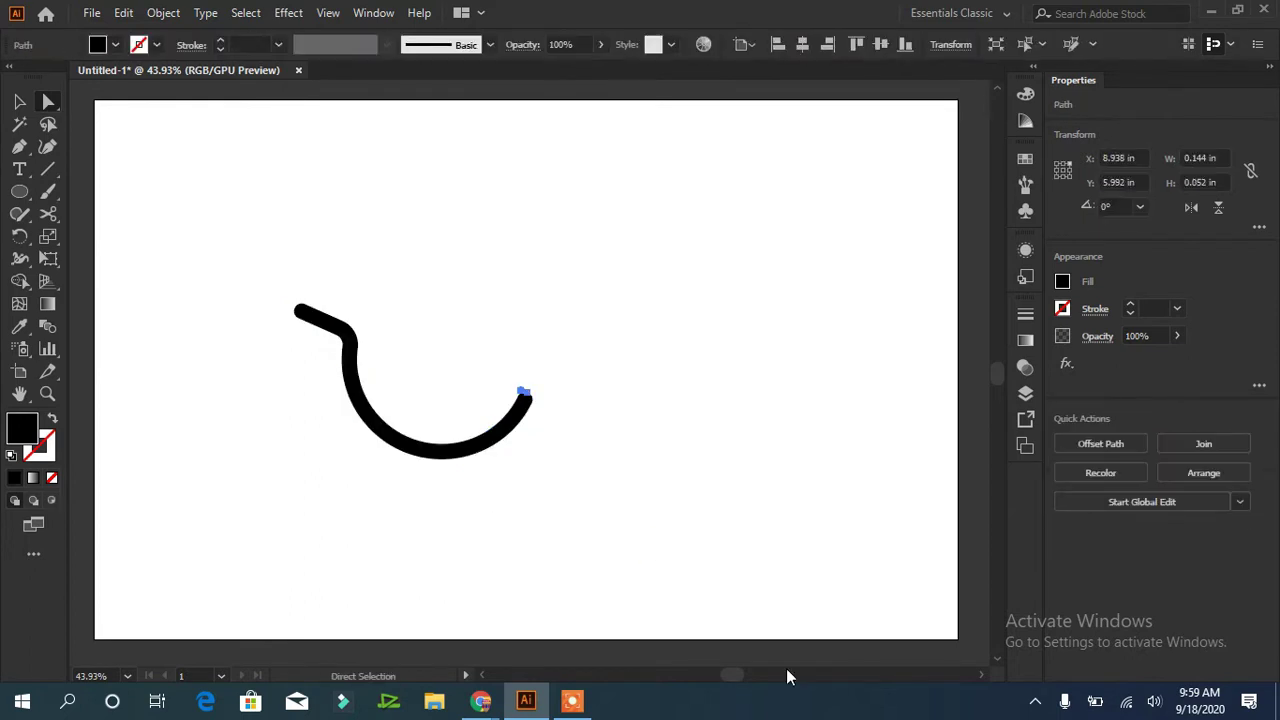
key("Delete")
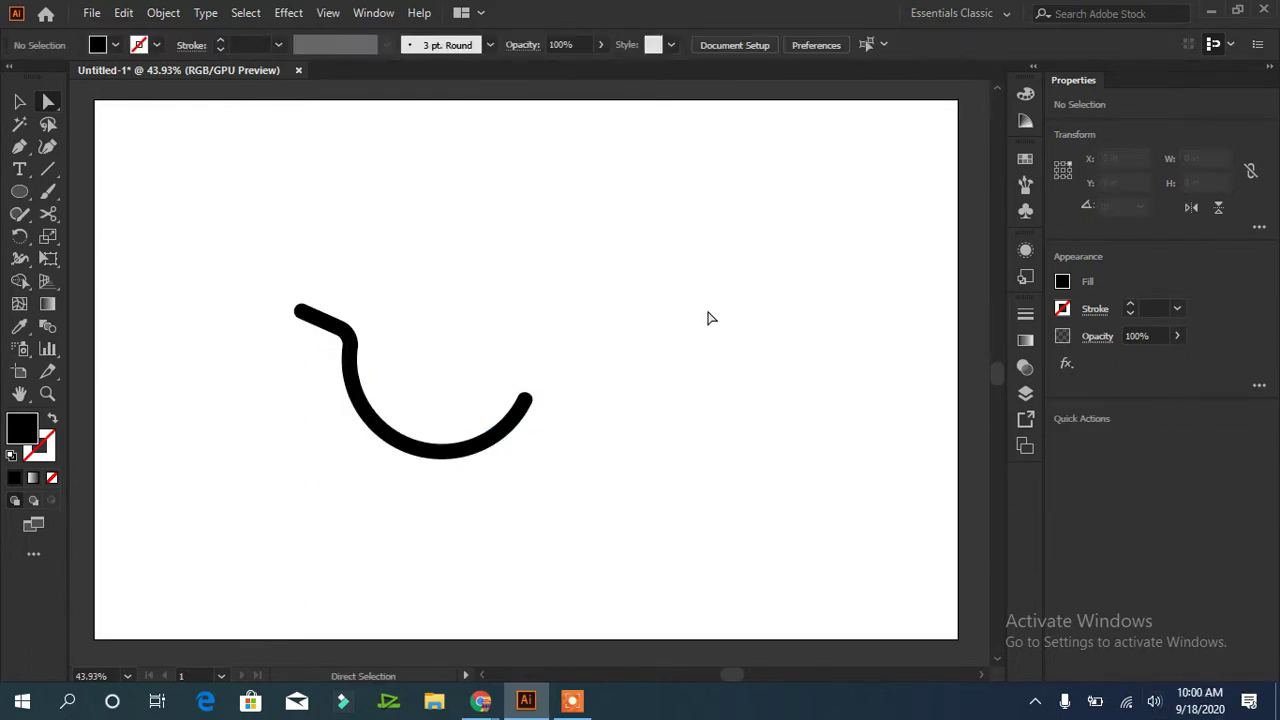
Draw a black ellipse about 2.31 by 3.63 in, convert its top anchor to a corner, and pull its right side inward
left_click_drag(678, 231, 790, 406)
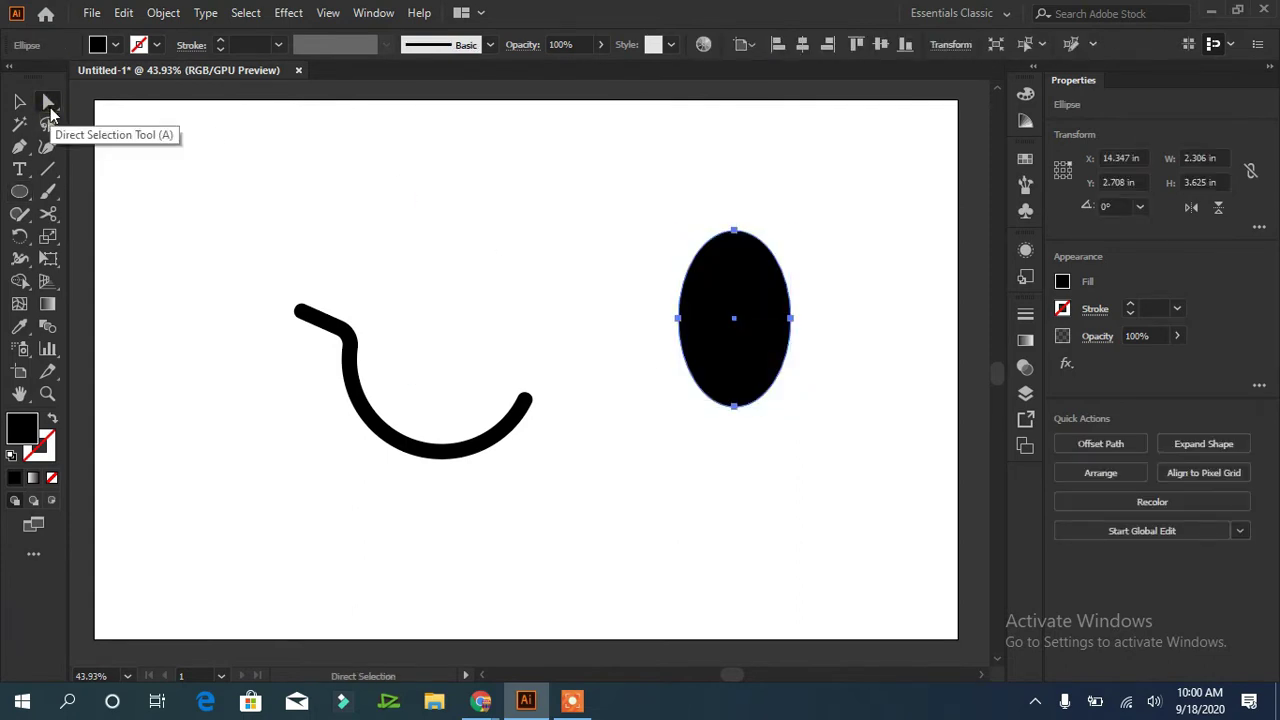
left_click(735, 232)
left_click(141, 44)
left_click_drag(791, 270, 772, 270)
left_click_drag(791, 318, 776, 322)
left_click(870, 548)
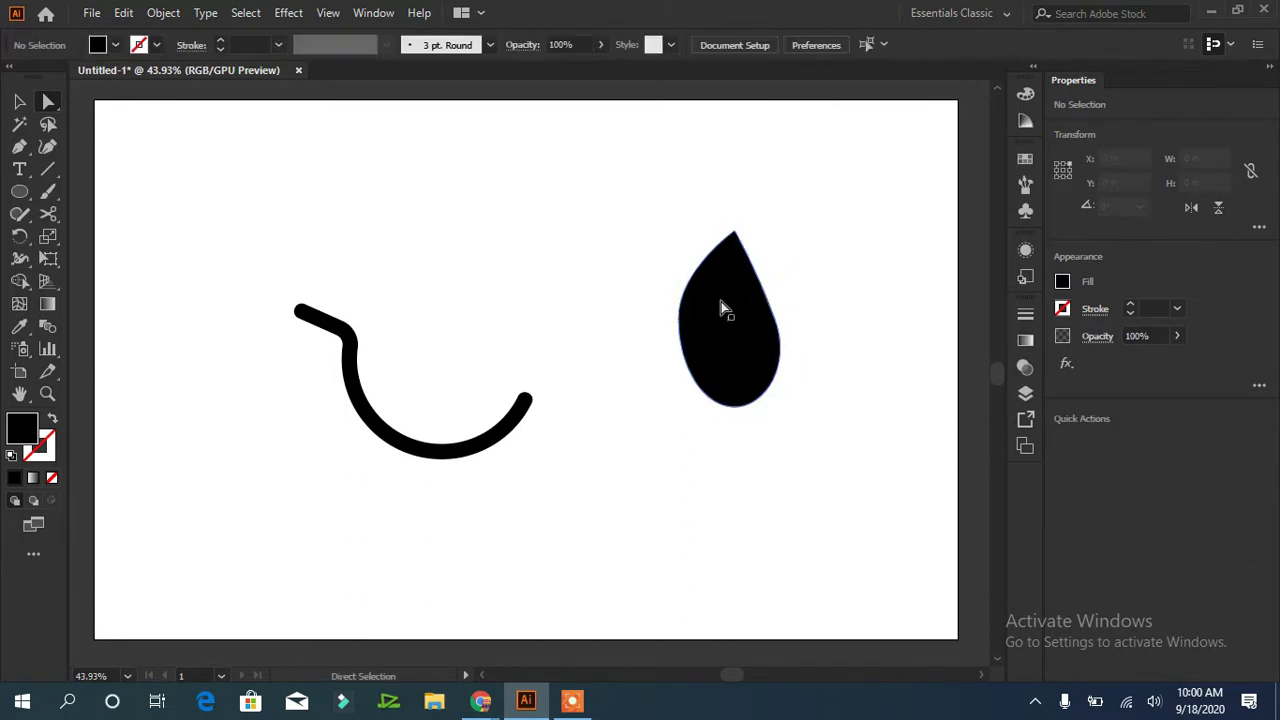
Adjust the curve handle on the leaf shape's left side to refine its outline
left_click(686, 276)
left_click(686, 251)
left_click(686, 266)
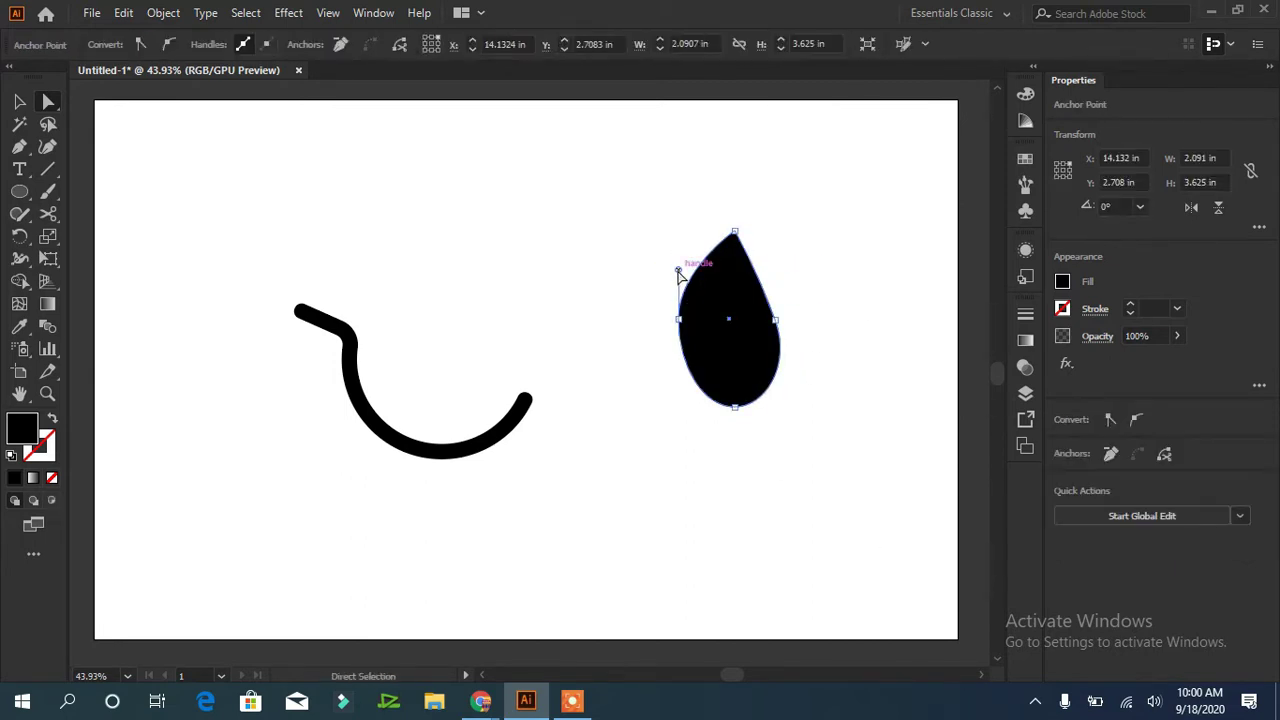
left_click(806, 565)
Draw a thin curved, tapering vein shape with the Pen tool between the curved line and the leaf
left_click(19, 148)
left_click(567, 232)
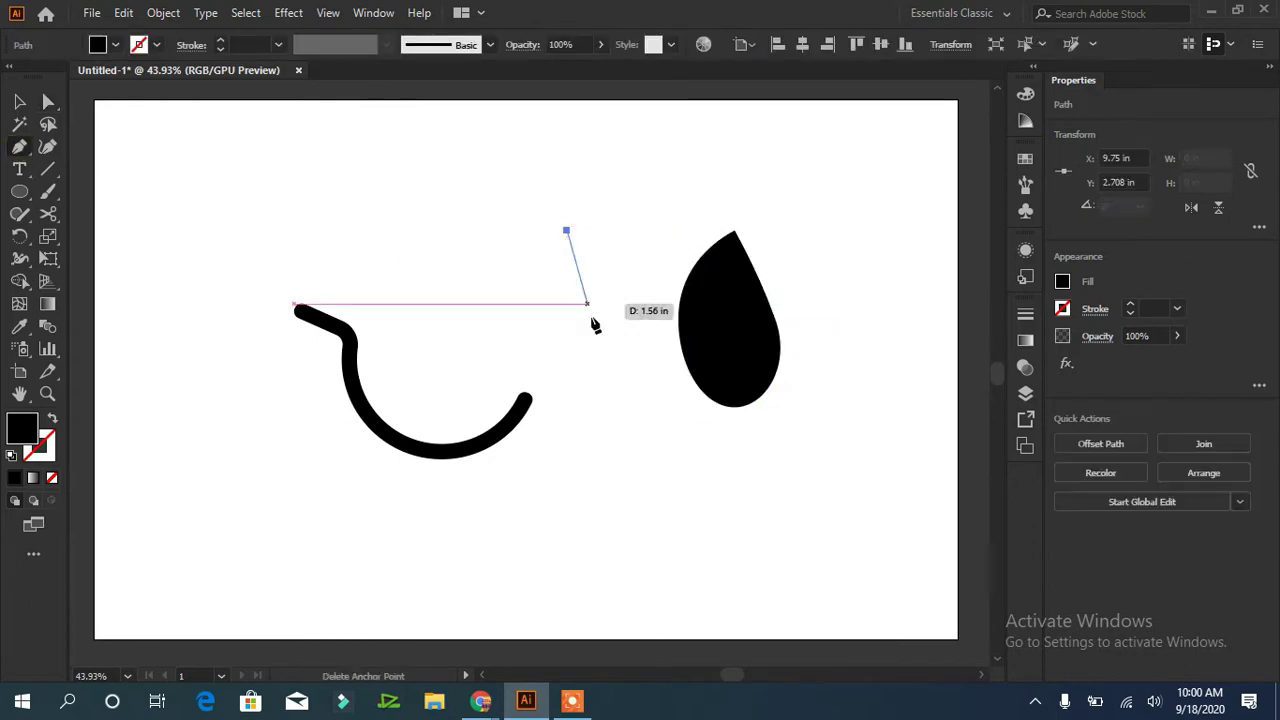
left_click_drag(652, 375, 757, 444)
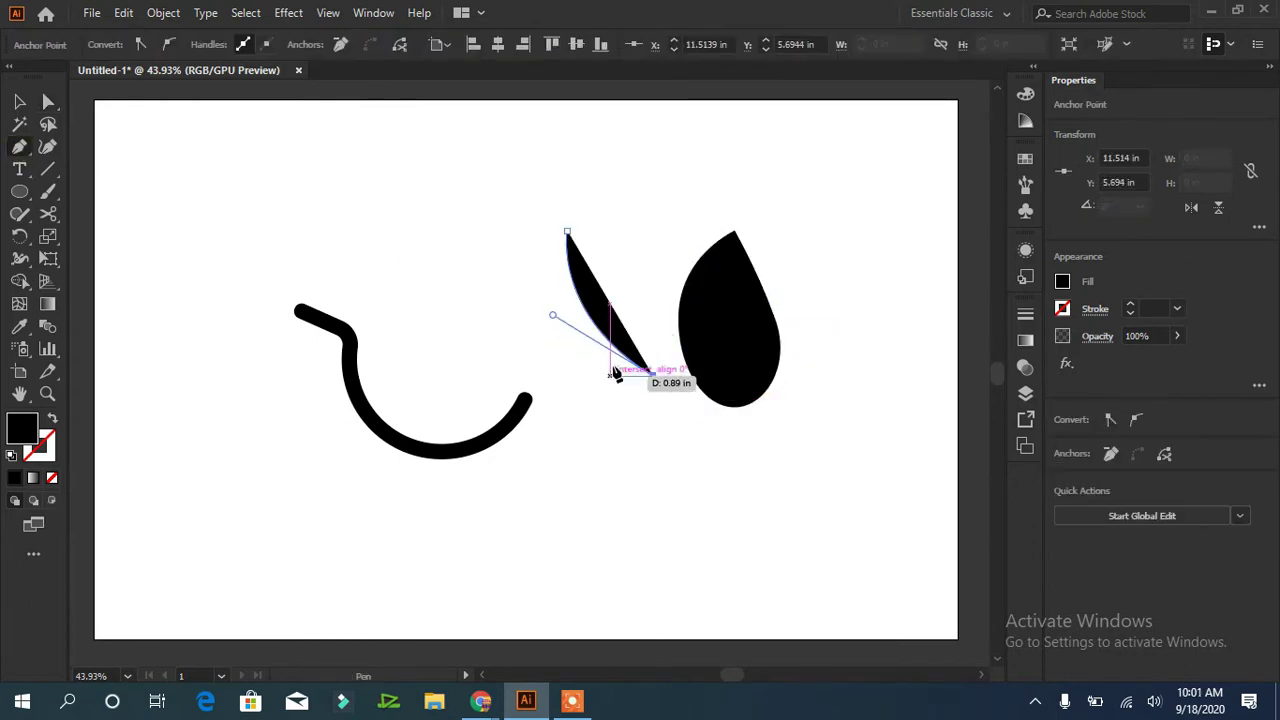
left_click(665, 366)
left_click_drag(567, 232, 562, 145)
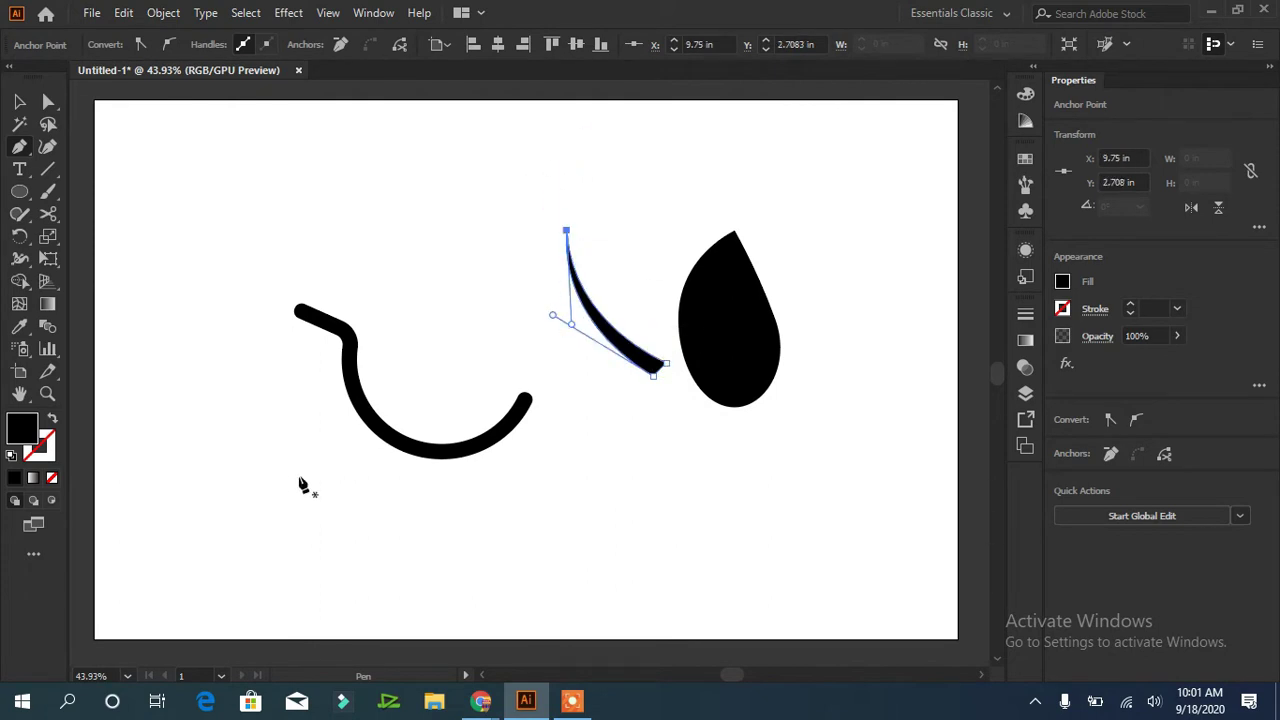
Move the vein over the leaf's lower part and enlarge it to about 2.52 by 3.61 in
left_click(19, 101)
left_click(514, 291)
left_click_drag(636, 356, 791, 447)
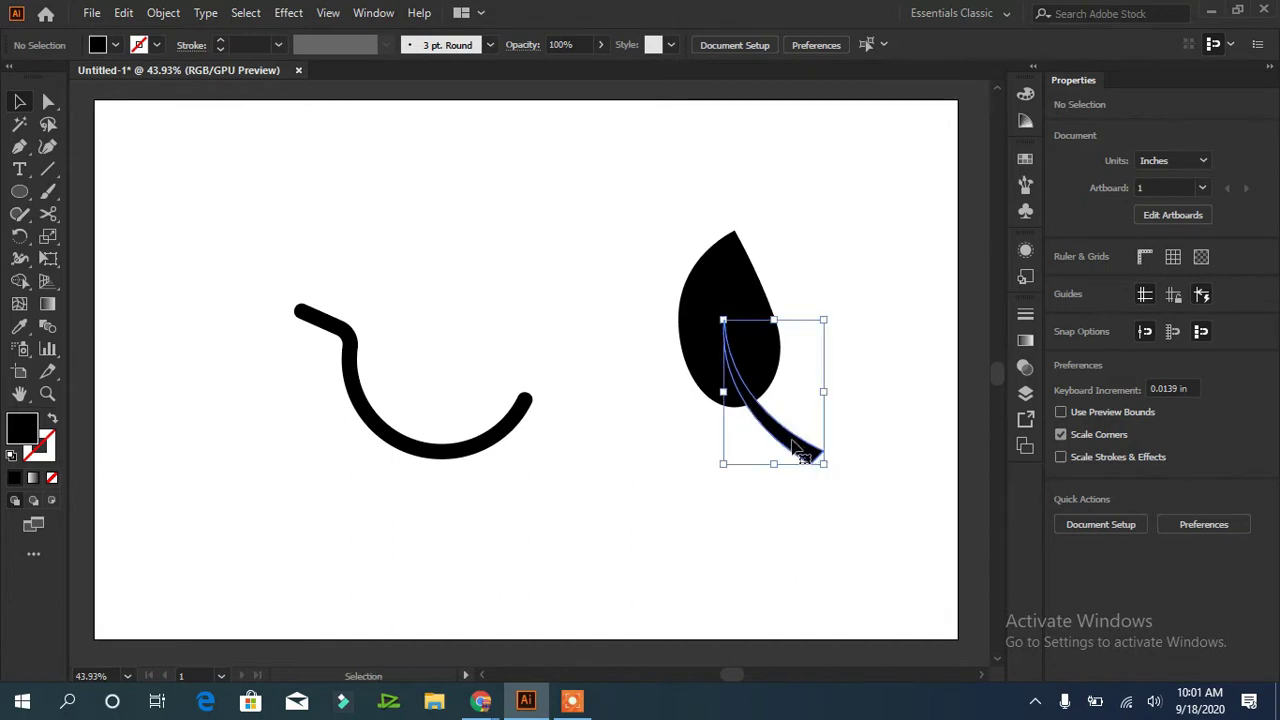
left_click_drag(829, 396, 846, 395)
left_click_drag(785, 320, 786, 289)
left_click(829, 347)
left_click_drag(790, 423, 785, 441)
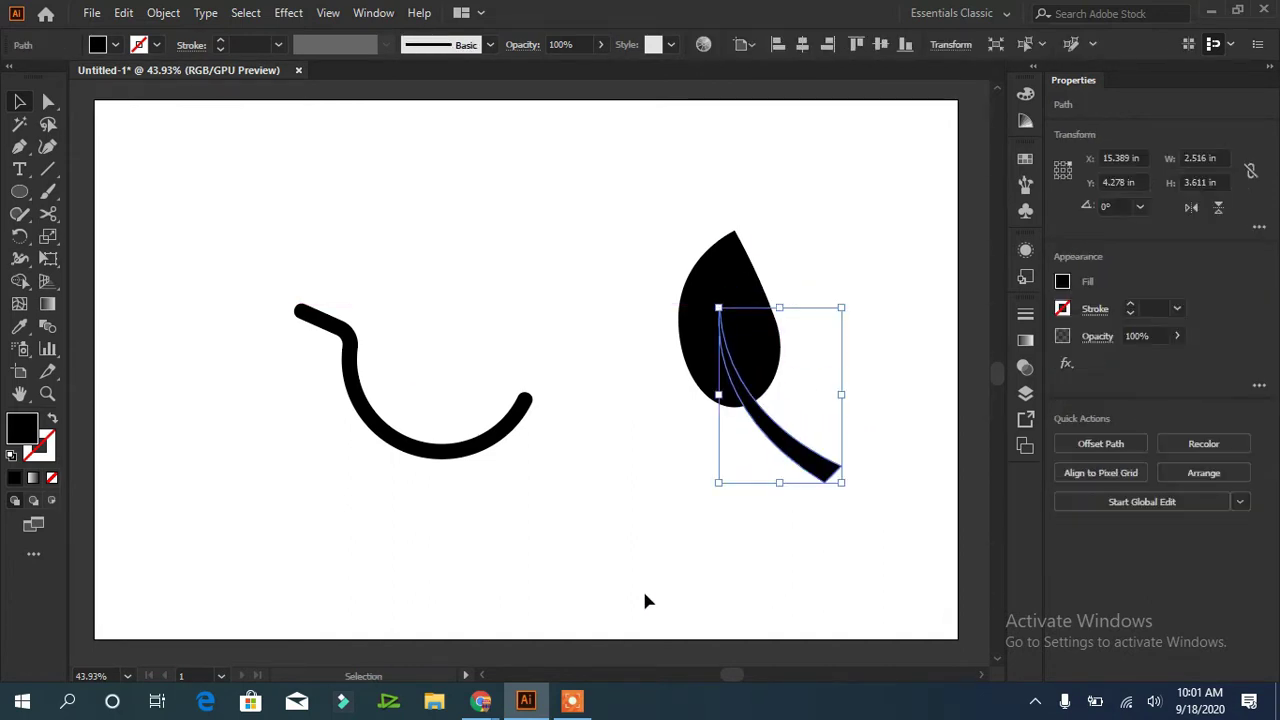
Subtract the vein shape from the leaf to leave a curved cut-out
left_click_drag(645, 594, 851, 255)
left_click(766, 551)
left_click(740, 282)
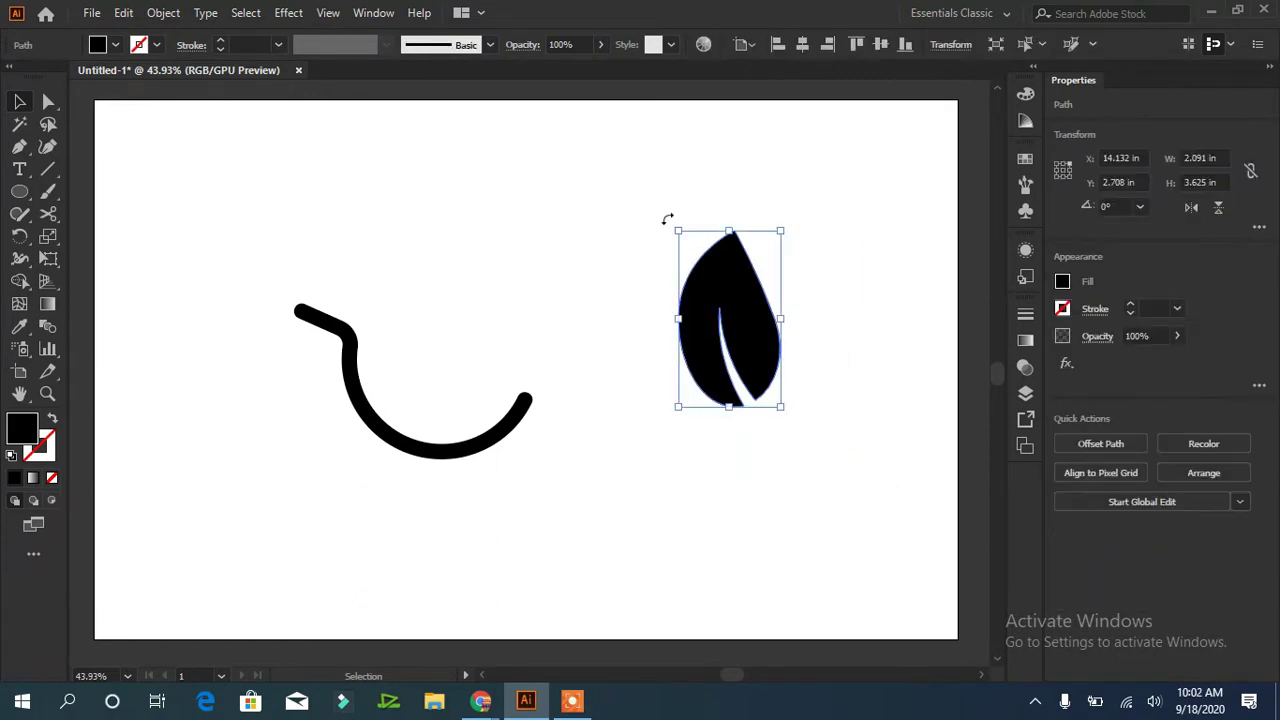
Rotate the leaf by about 58 degrees, move it inside the curved line, and scale it to about 2.9 by 2.09 in
left_click_drag(666, 220, 615, 368)
left_click_drag(775, 284, 490, 322)
left_click_drag(519, 429, 504, 414)
left_click_drag(482, 348, 483, 381)
left_click_drag(533, 351, 552, 380)
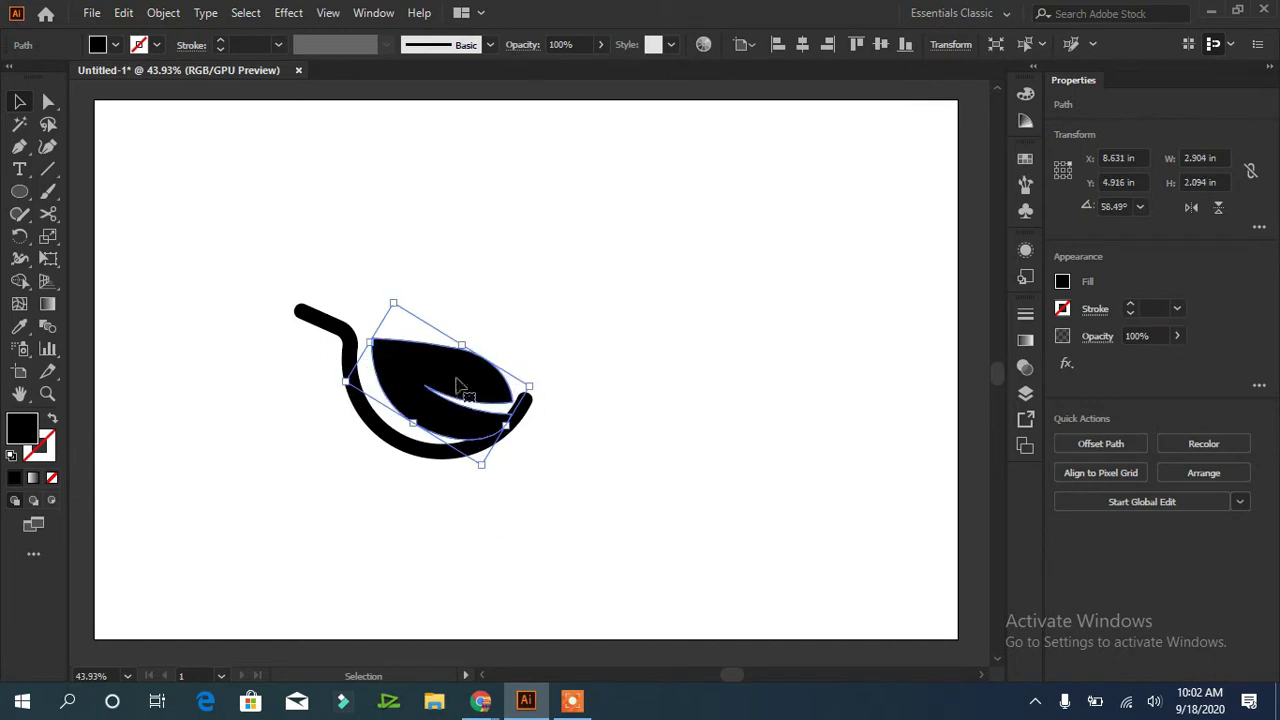
Shrink the leaf slightly, nudge it up and left, and fine-tune its shape to follow the inside of the curve
left_click_drag(455, 381, 453, 369)
mouse_move(474, 460)
left_mouse_down()
mouse_move(466, 445)
mouse_move(505, 372)
mouse_move(465, 462)
left_mouse_up()
key("Up")
key("Up")
key("Up")
key("Up")
key("Up")
key("Up")
key("Up")
key("Up")
key("Left")
key("Left")
key("Left")
key("Left")
key("Left")
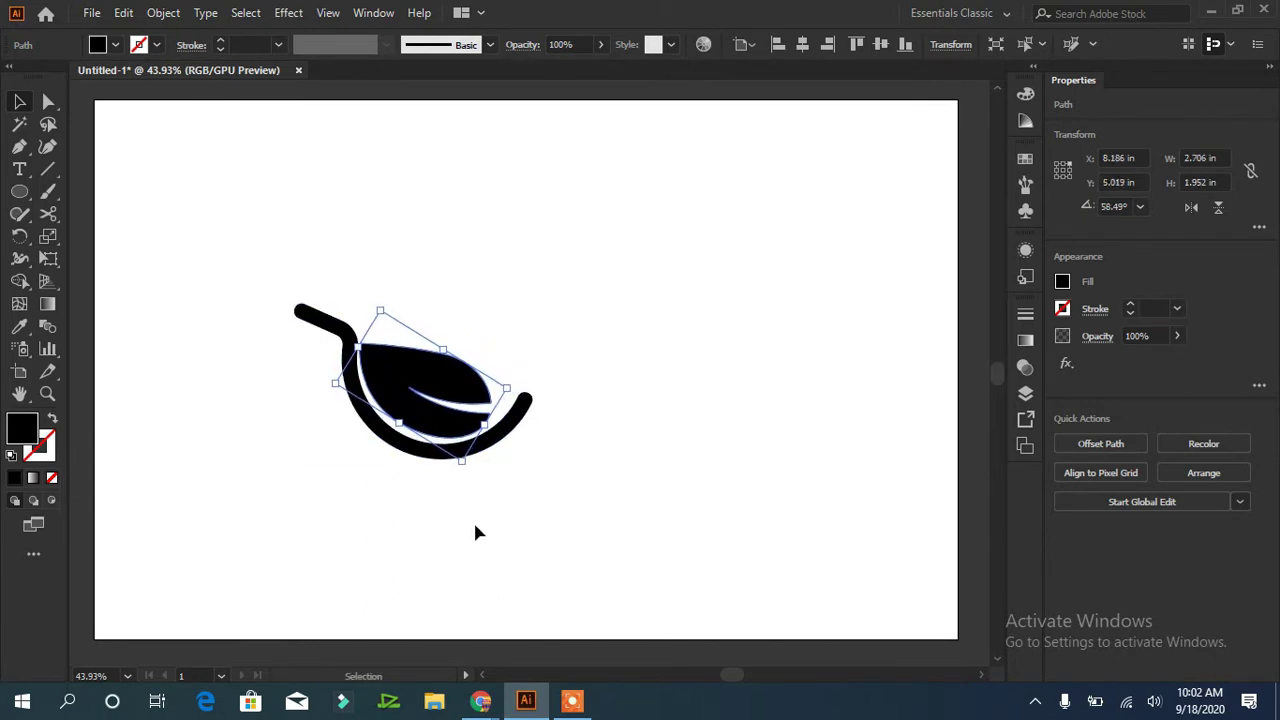
left_click_drag(383, 308, 385, 292)
left_click(546, 376)
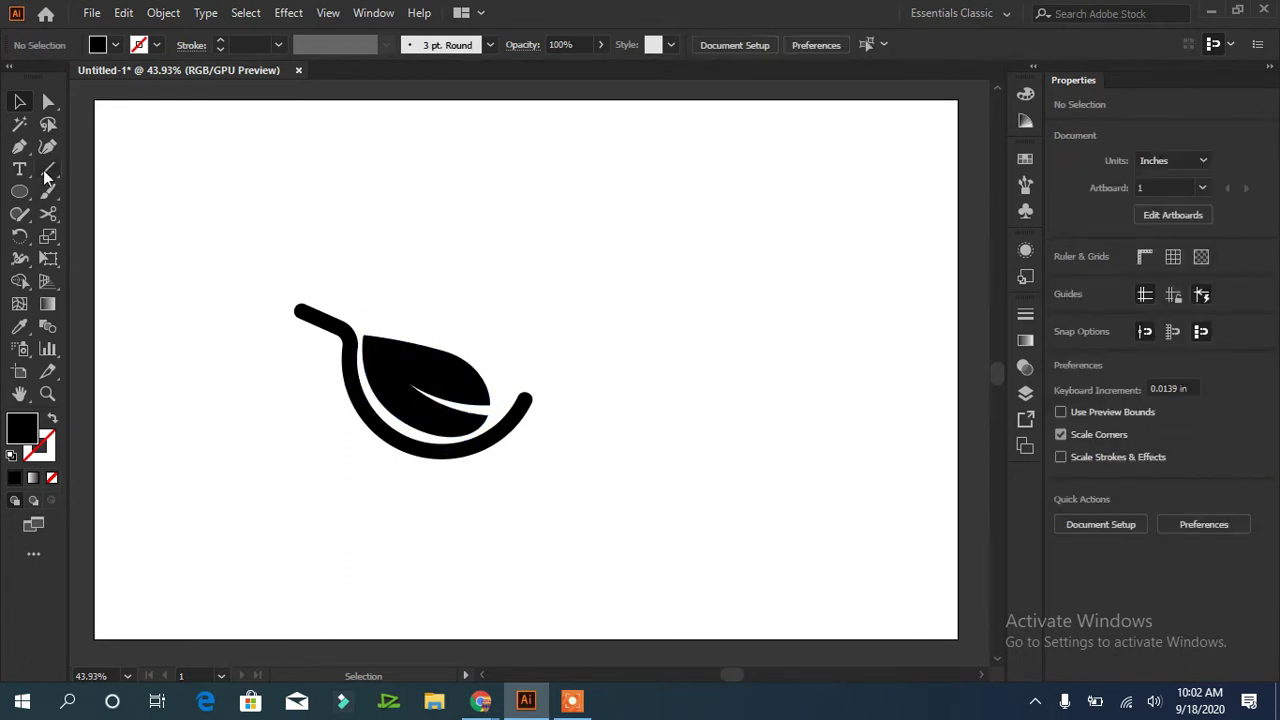
Build an apple silhouette beside the leaf from two large overlapping ellipses and two smaller ones along the bottom
left_click(19, 191)
left_click_drag(677, 261, 797, 378)
mouse_move(743, 334)
left_mouse_down()
mouse_move(785, 318)
mouse_move(753, 327)
left_mouse_up()
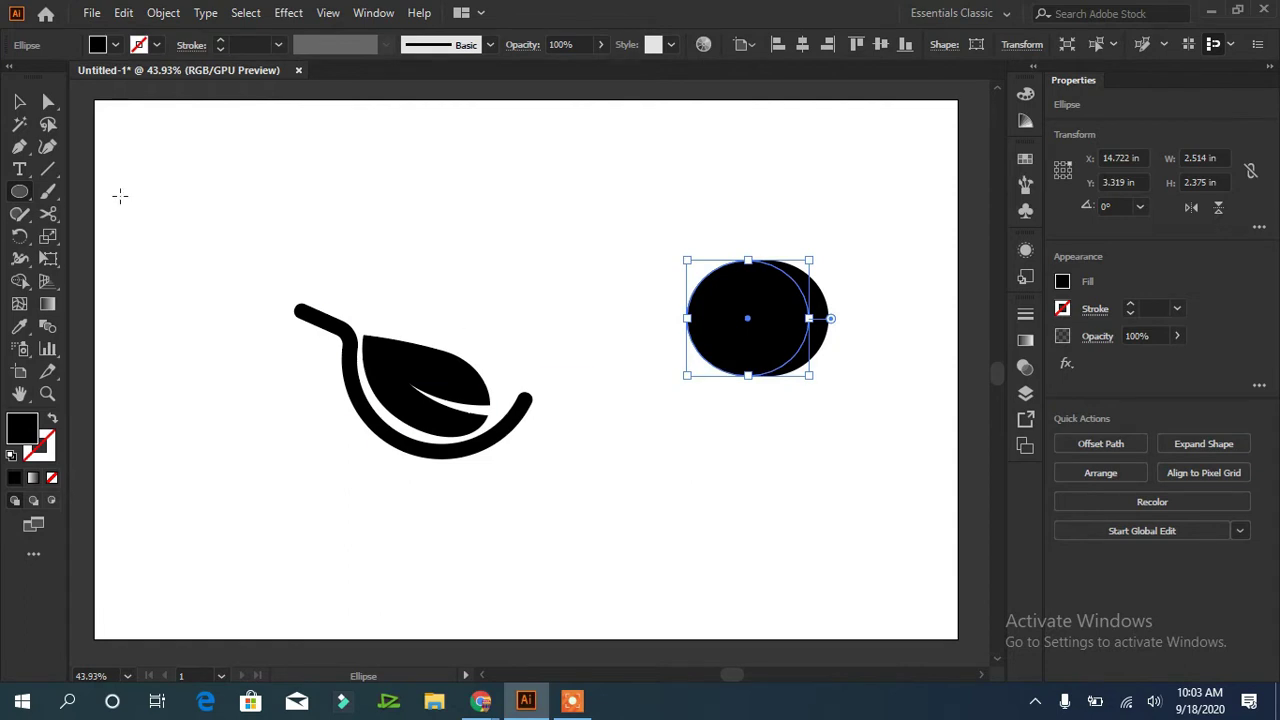
mouse_move(497, 235)
left_mouse_down()
mouse_move(560, 303)
mouse_move(600, 297)
mouse_move(582, 290)
mouse_move(705, 355)
mouse_move(780, 372)
mouse_move(740, 372)
mouse_move(776, 366)
left_mouse_up()
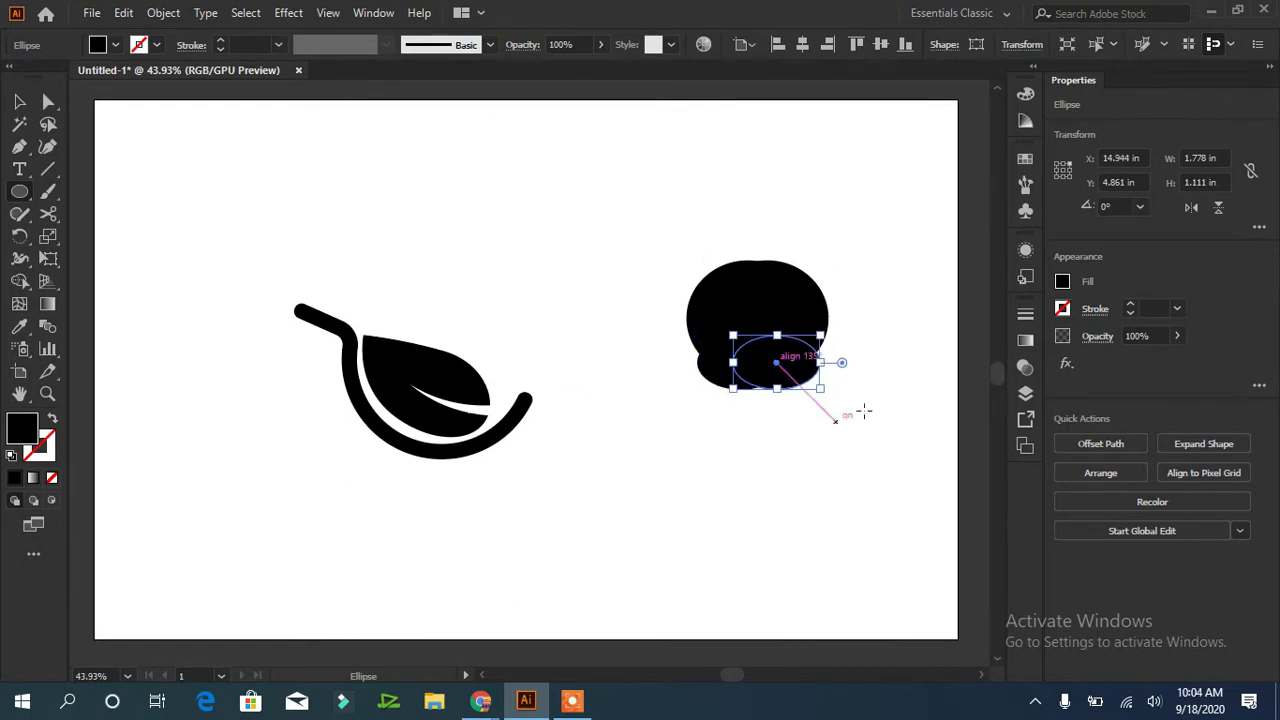
Unite the overlapping ellipses into a single apple shape
left_click(20, 103)
left_click_drag(854, 246, 665, 414)
left_click(1067, 523)
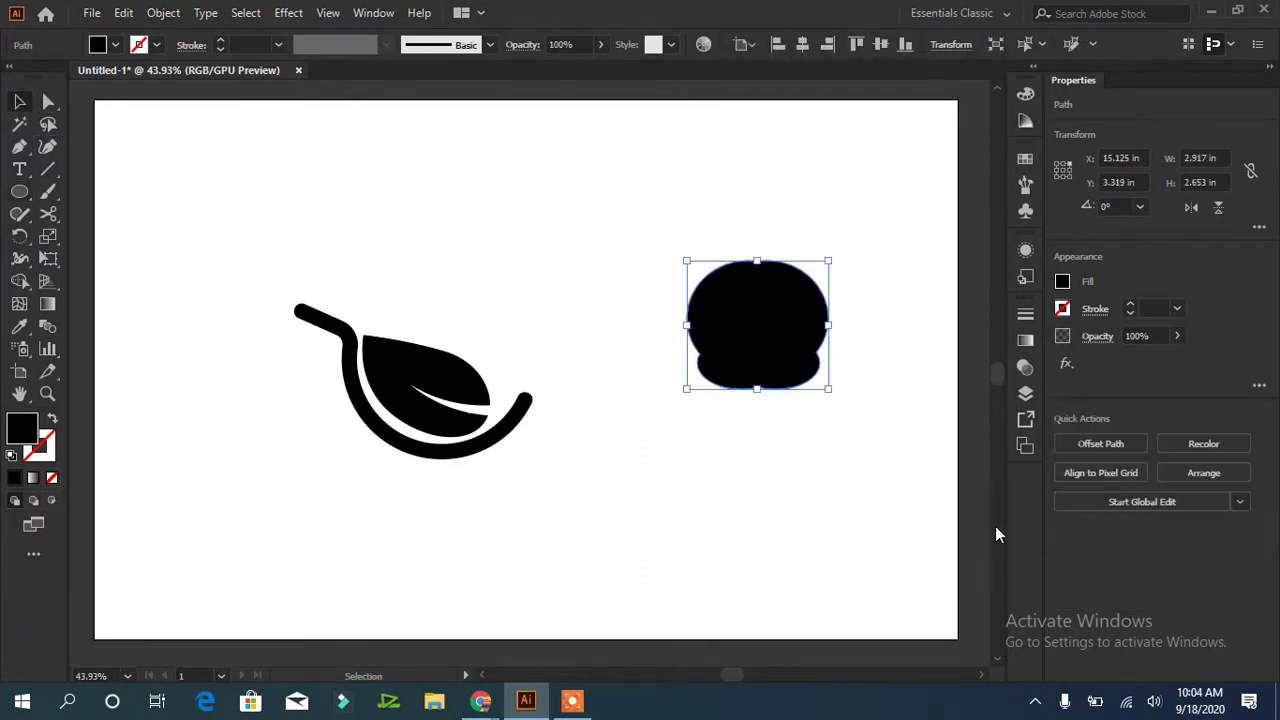
Smooth the notches on both sides of the apple shape where the upper and lower lobes meet
left_click(840, 493)
left_click(46, 106)
left_click(747, 330)
left_click(580, 334)
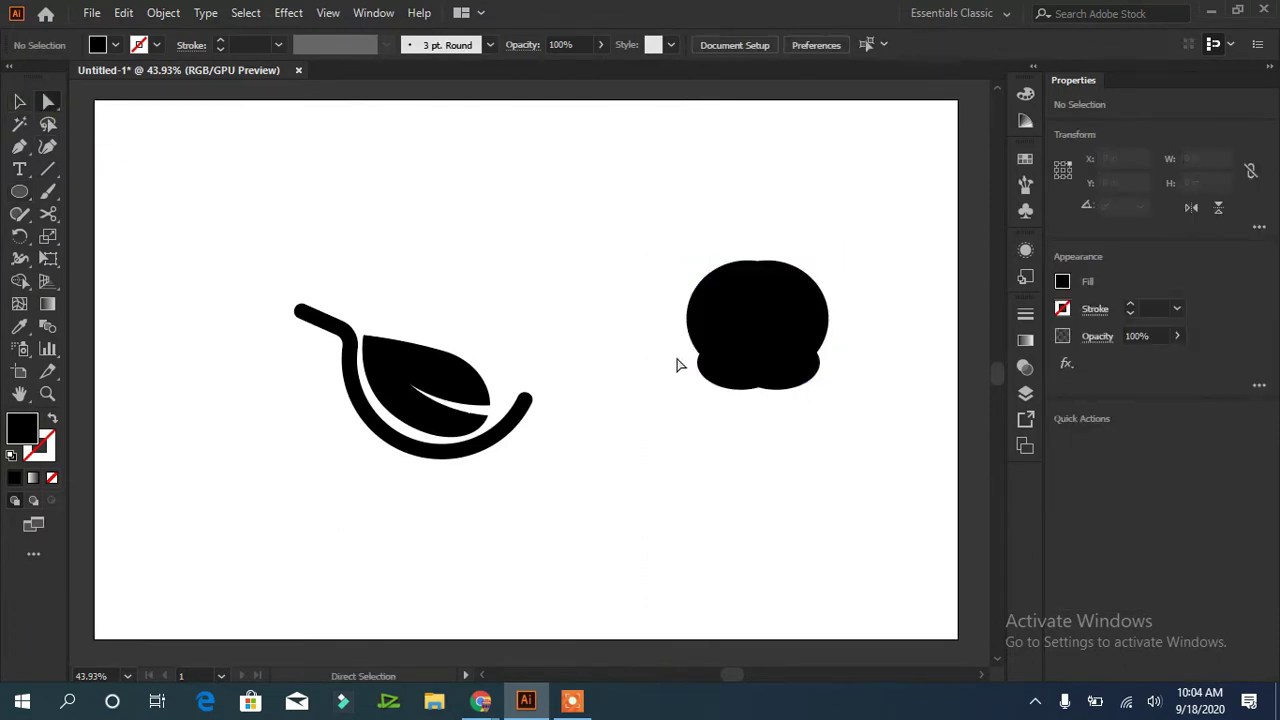
left_click_drag(675, 349, 604, 364)
left_click(606, 362)
left_click_drag(811, 351, 911, 373)
left_click(722, 459)
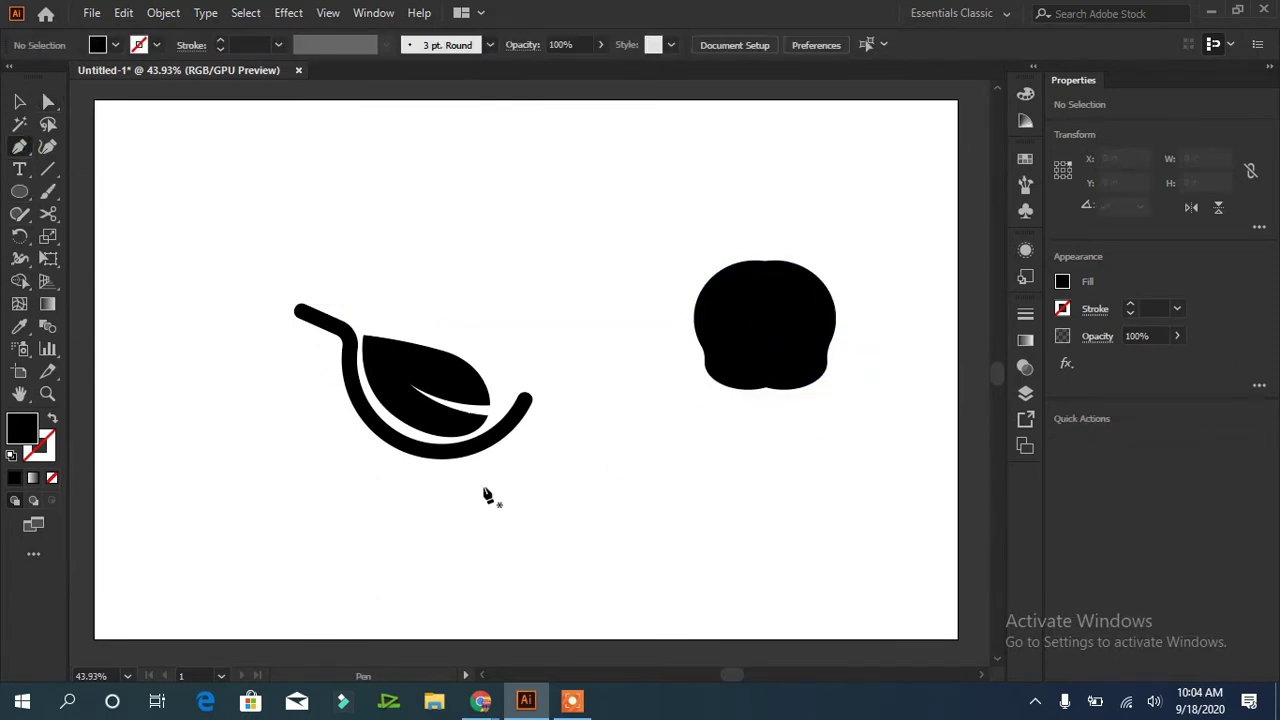
Draw a small closed shape with the Pen tool below the apple, curved at the top and narrower at the bottom
left_click(613, 437)
left_click_drag(677, 446, 608, 480)
left_click(671, 499)
left_click(615, 437)
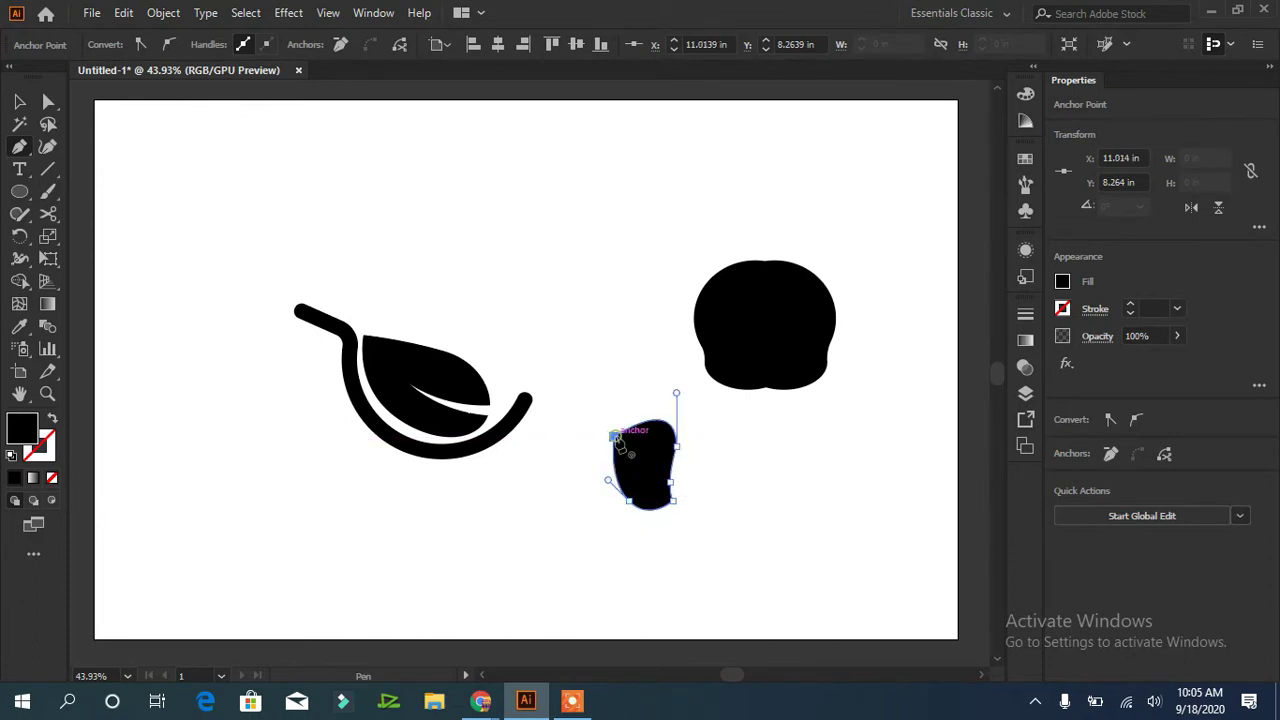
Round the lower-right corner of the small Pen-drawn shape
key("a")
left_click(666, 501)
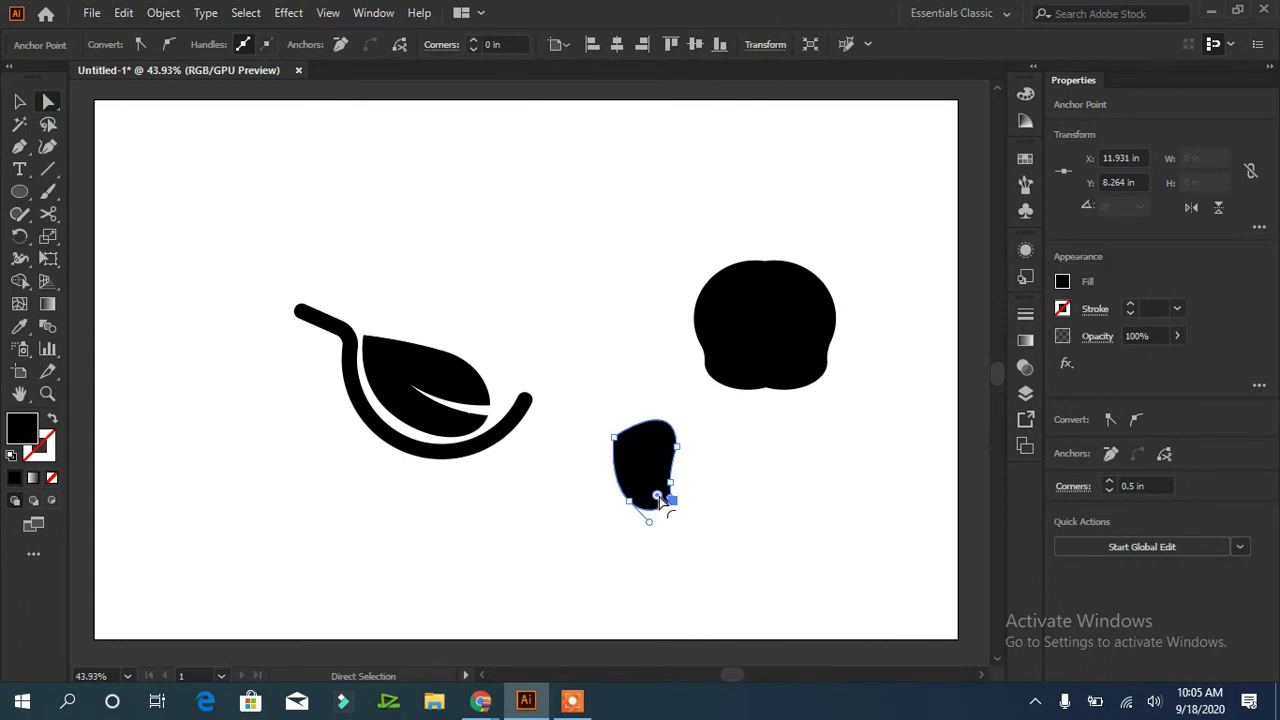
left_click_drag(645, 488, 645, 486)
left_click(648, 600)
Make a copy of the small Pen-drawn shape reflected across the vertical axis
left_click(643, 484)
key("v")
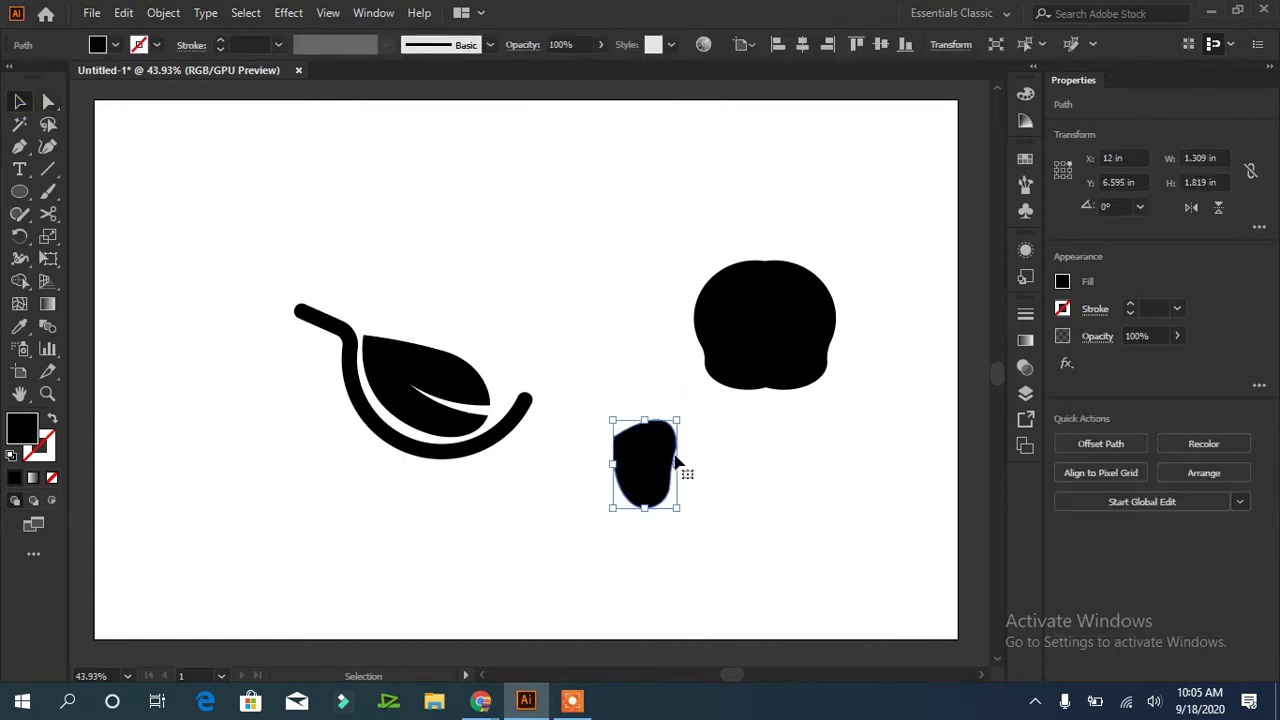
right_click(656, 455)
mouse_move(745, 340)
left_click(922, 400)
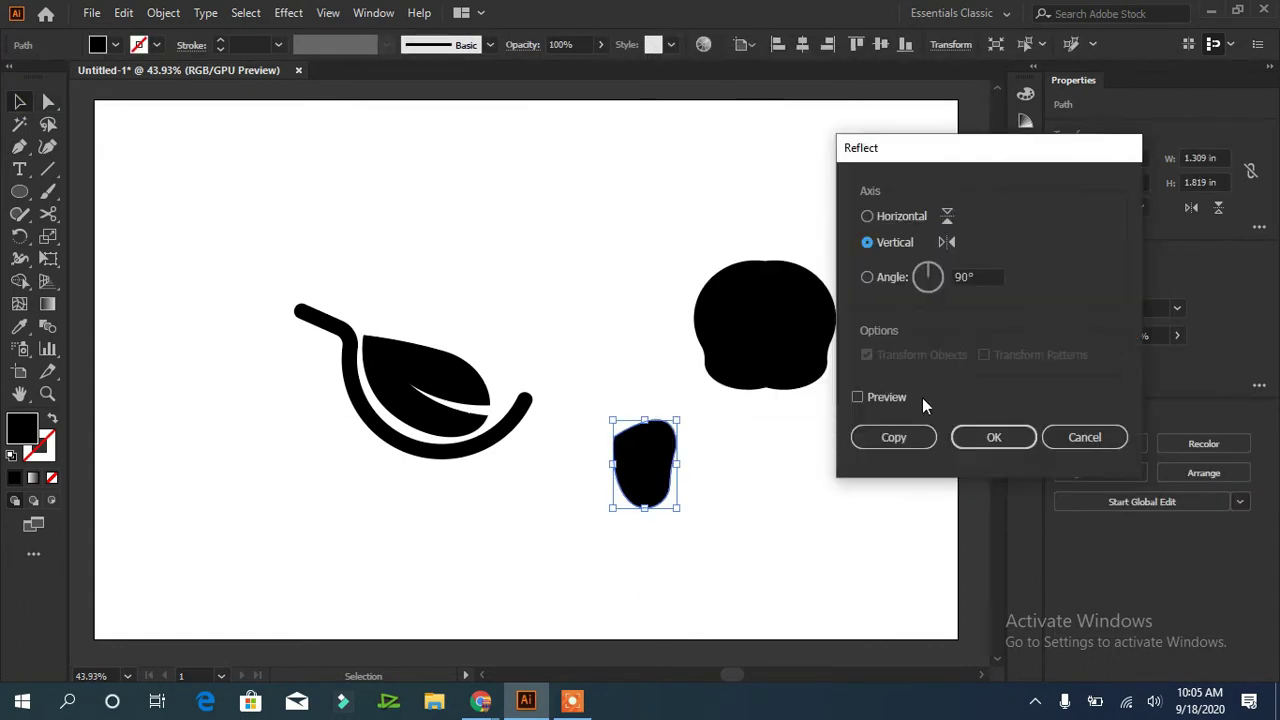
left_click(907, 436)
Shift the mirrored copy left until it partly overlaps the original, and unite both halves into one shape
key("Left")
key("shift+Left")
key("shift+Left")
key("shift+Left")
key("shift+Left")
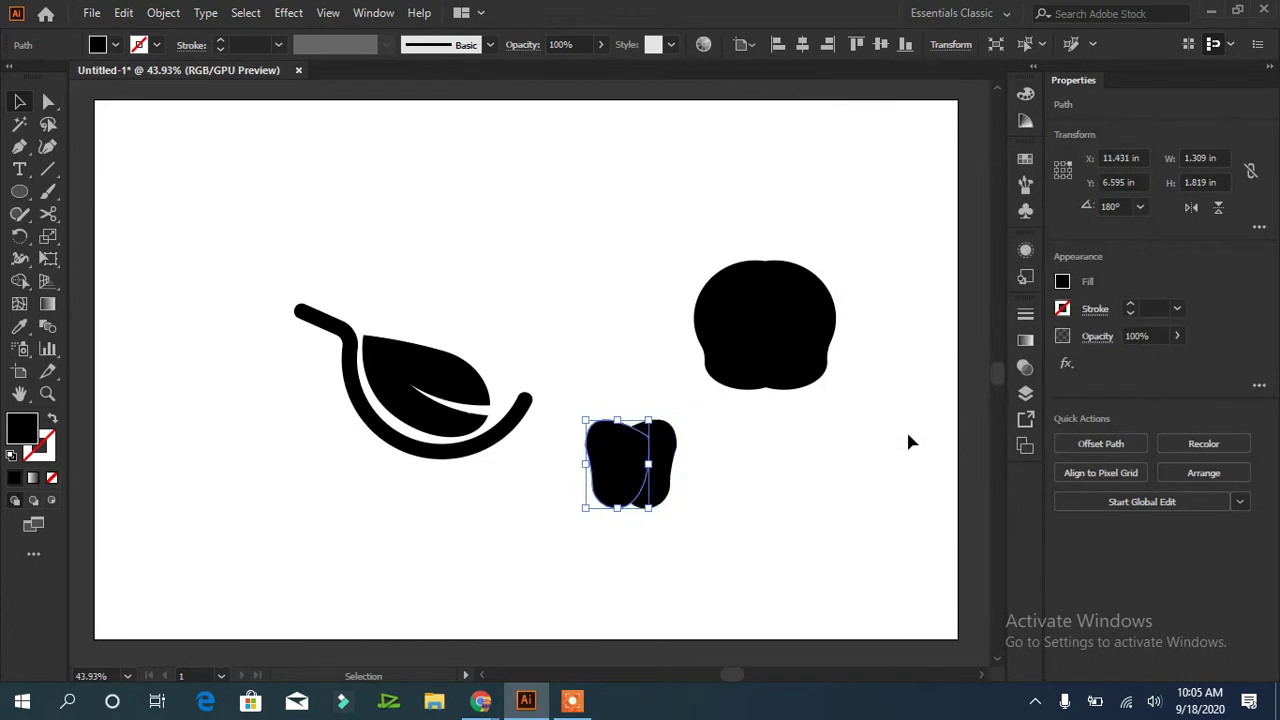
key("shift+Right")
key("shift+Right")
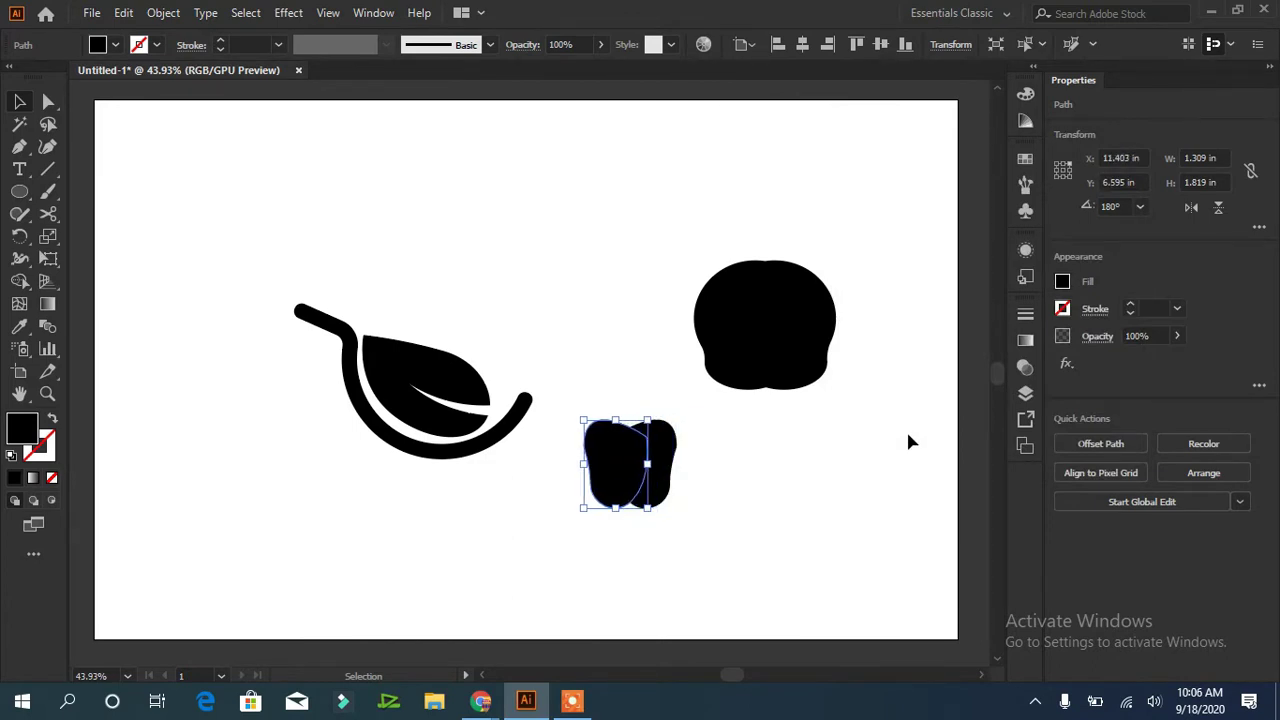
left_click_drag(720, 405, 546, 519)
left_click(1068, 524)
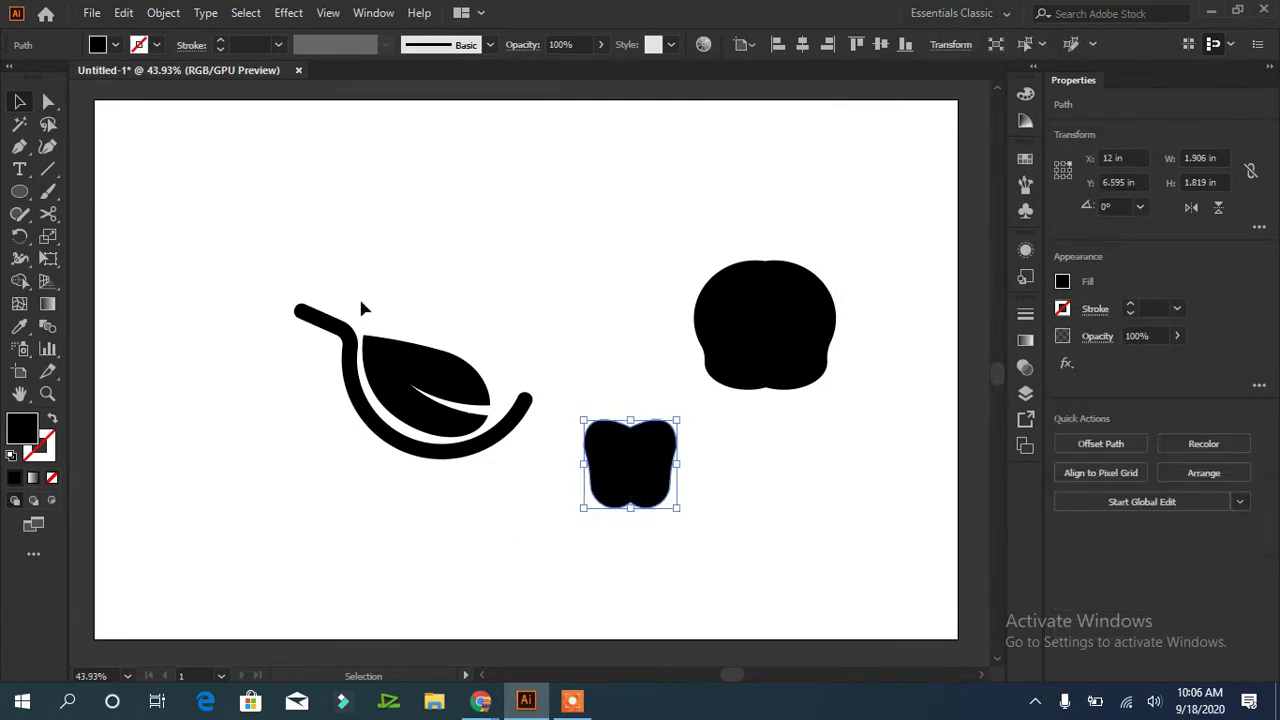
Round the notches at the top centre and bottom centre of the united small shape
left_click(47, 103)
left_click(632, 412)
left_click(631, 429)
left_click_drag(631, 411, 631, 374)
left_click(756, 470)
left_click(630, 503)
left_click_drag(630, 517, 645, 574)
left_click(686, 573)
left_click(590, 489)
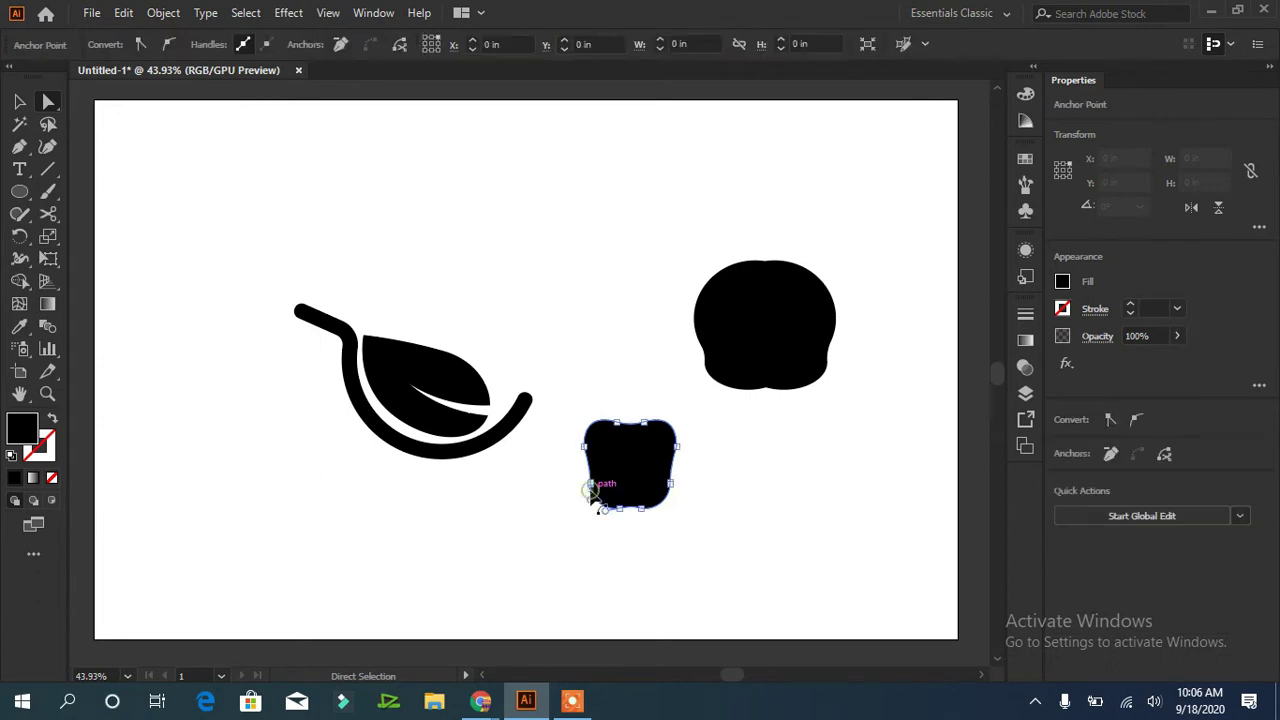
left_click(690, 575)
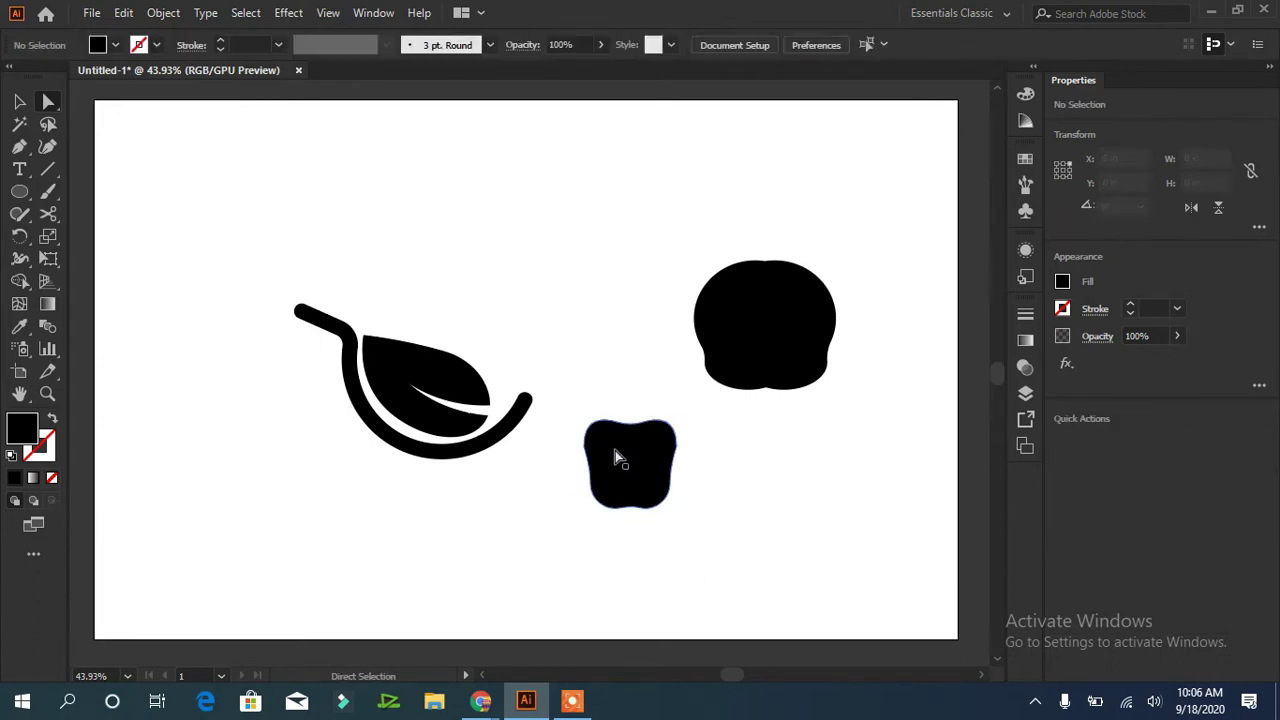
Curve the left and right side segments of the small shape outward with the Anchor Point tool
left_click(594, 477)
left_click_drag(19, 146, 110, 213)
left_click_drag(584, 469, 584, 468)
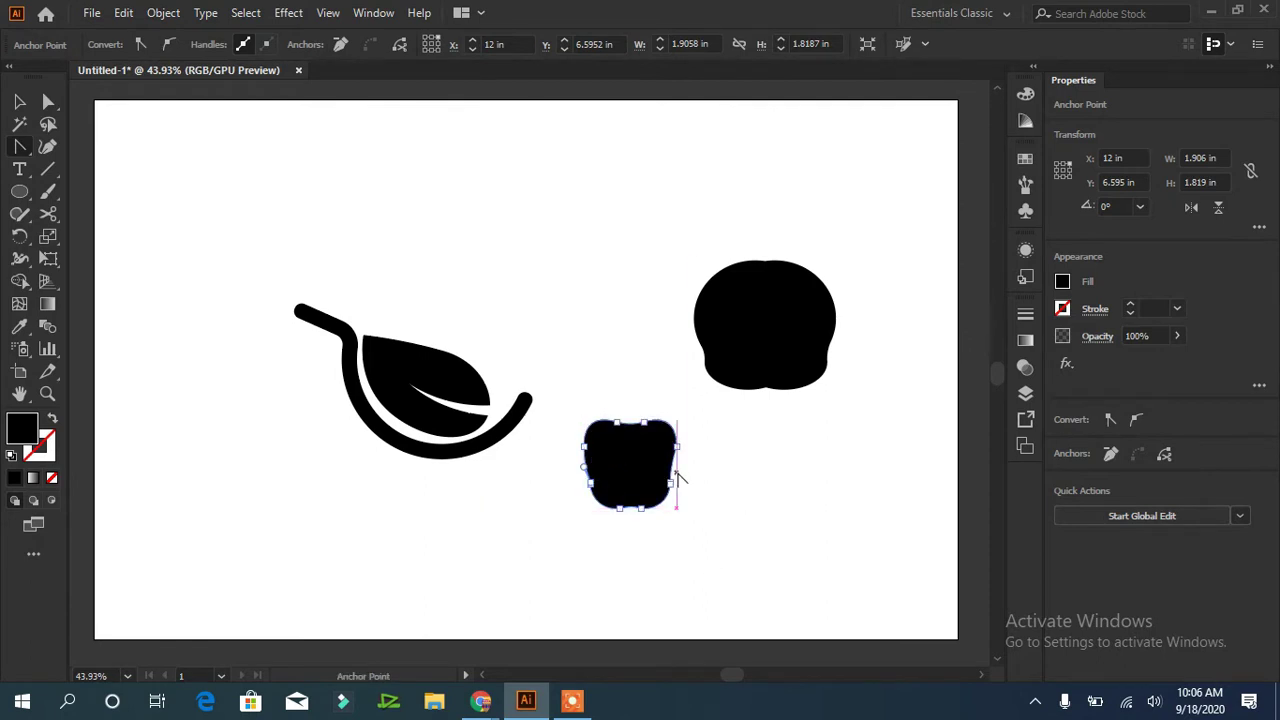
left_click_drag(673, 468, 677, 470)
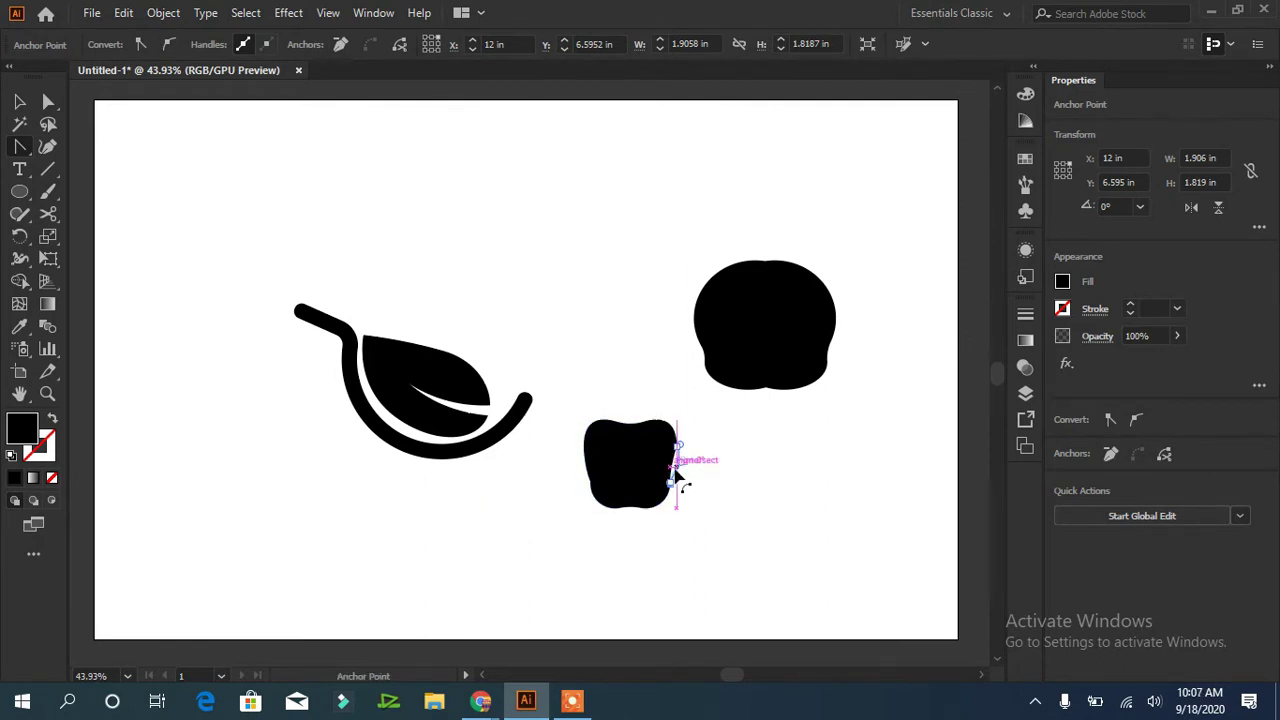
left_click_drag(668, 462, 676, 464)
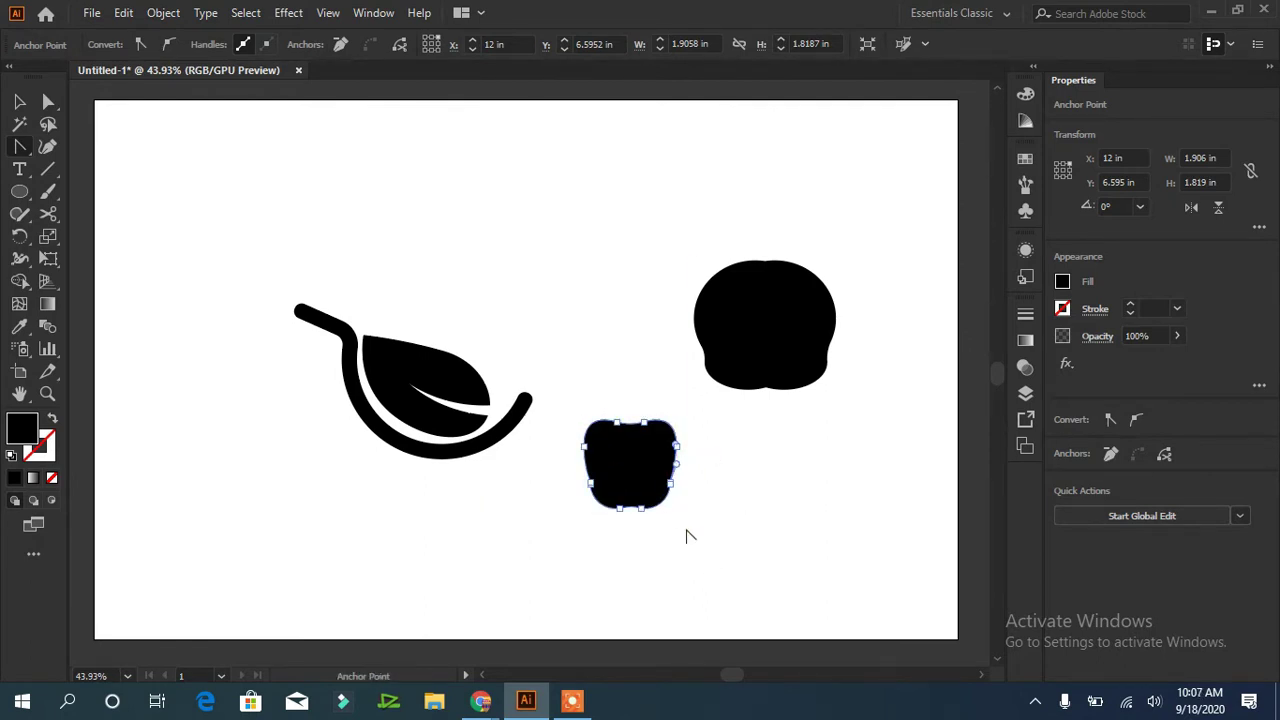
left_click(20, 102)
left_click(524, 317)
left_click(670, 485)
left_click(47, 102)
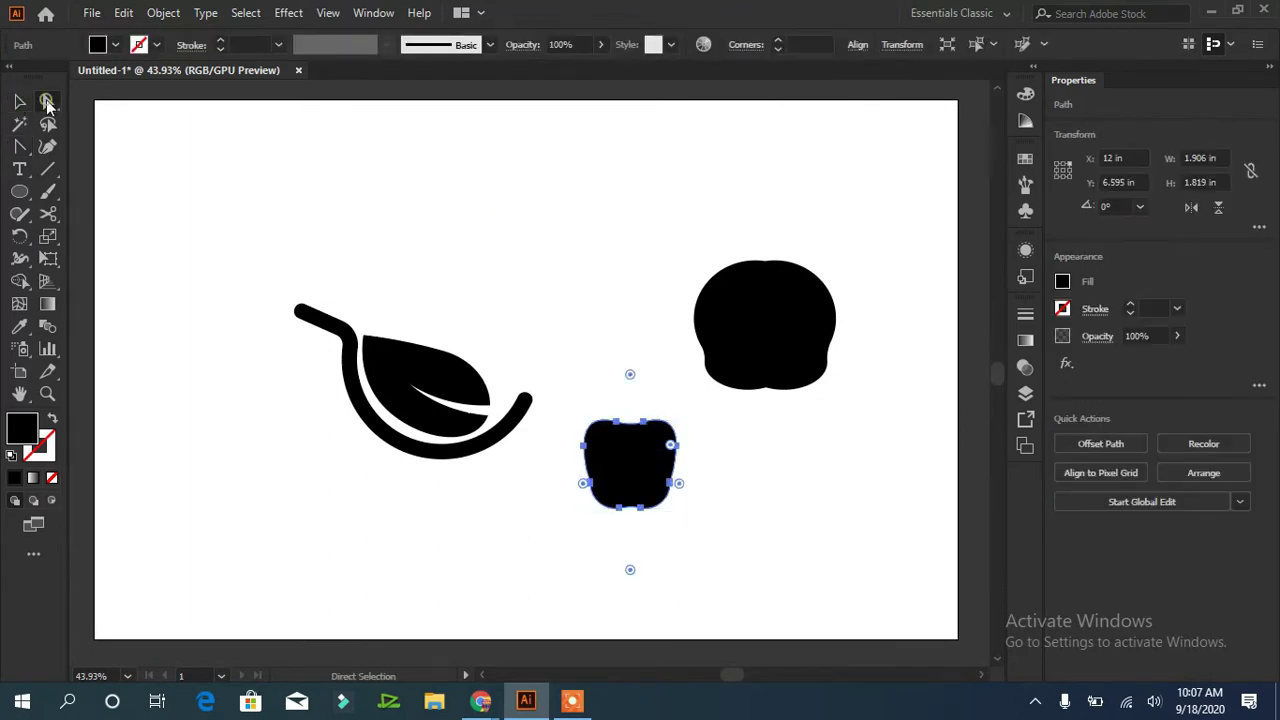
left_click(550, 350)
left_click(670, 490)
left_click(723, 517)
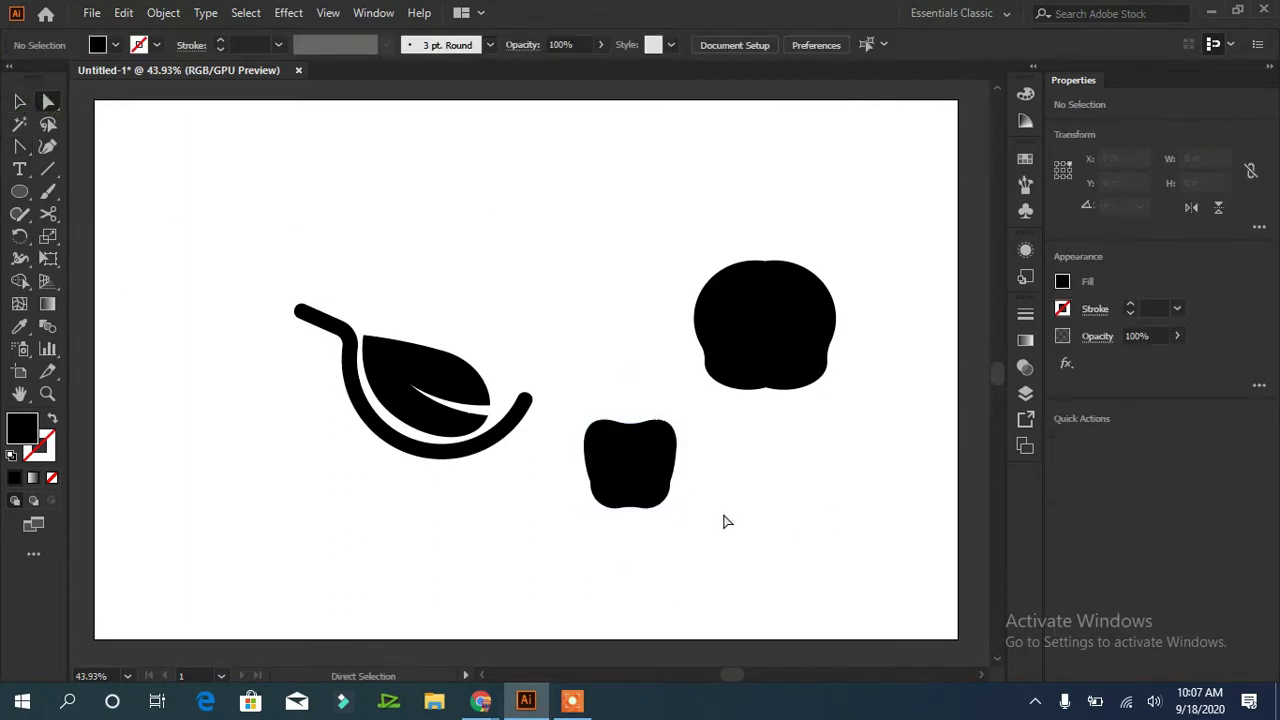
left_click(590, 487)
left_click(571, 537)
Adjust the direction handles of the upper and lower side anchor points to smooth the small apple's outline
left_click(596, 432)
mouse_move(583, 417)
left_mouse_down()
mouse_move(600, 419)
mouse_move(585, 436)
left_mouse_up()
left_click(677, 447)
left_click_drag(678, 422, 662, 425)
left_click(453, 512)
left_click(591, 483)
left_click_drag(586, 459, 589, 459)
left_click(466, 517)
Fill the small apple with a linear gradient and set its first colour stop to the dark red swatch
left_click(638, 491)
left_click(1025, 340)
left_click(873, 328)
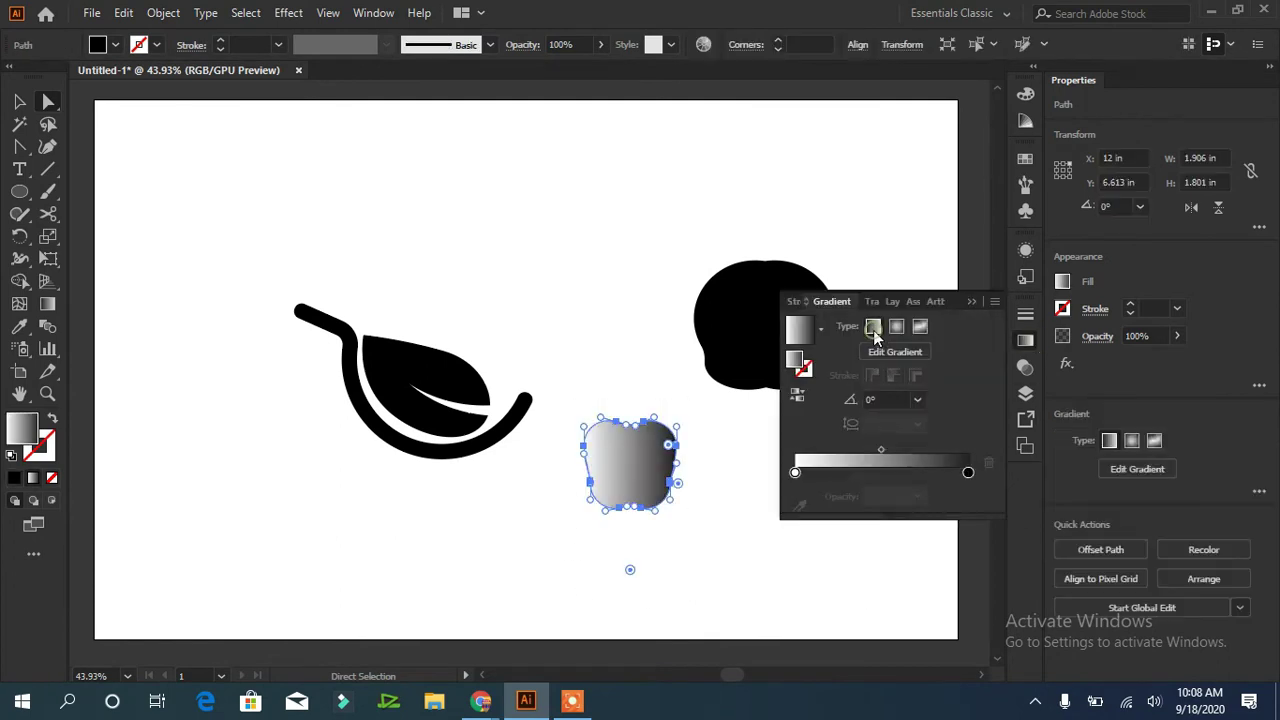
double_click(795, 473)
left_click(859, 289)
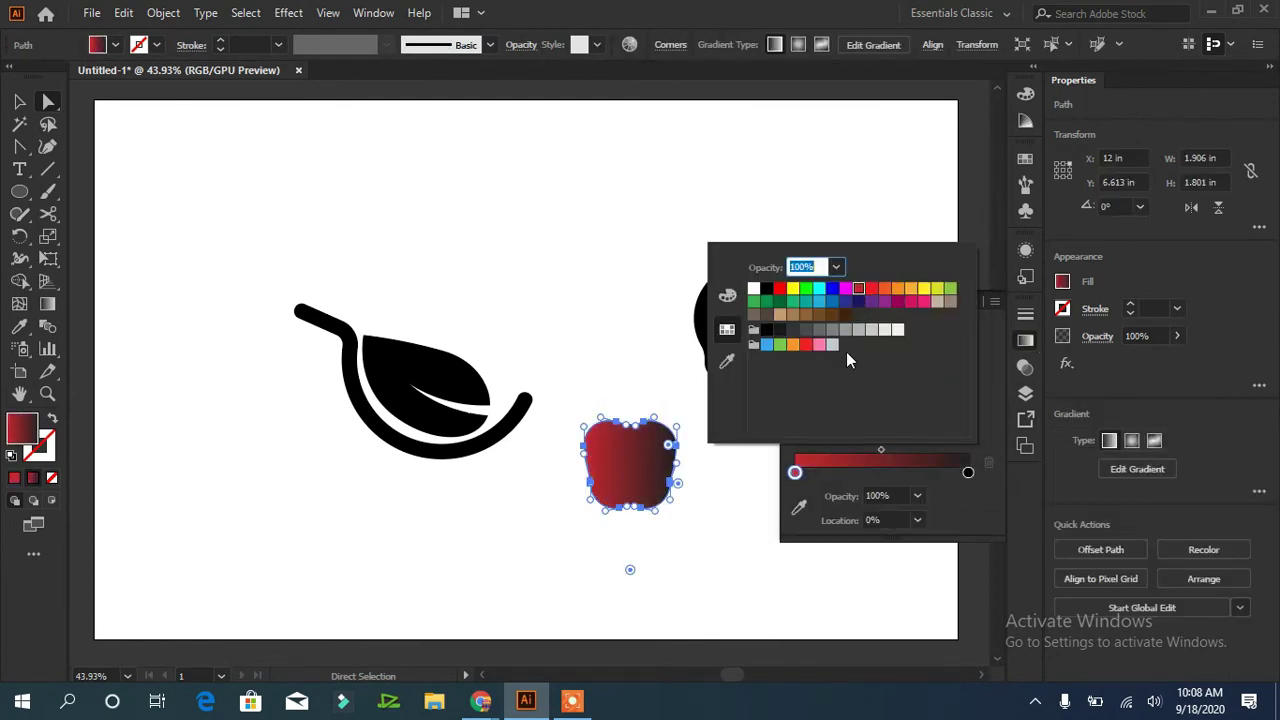
left_click(922, 301)
left_click(859, 290)
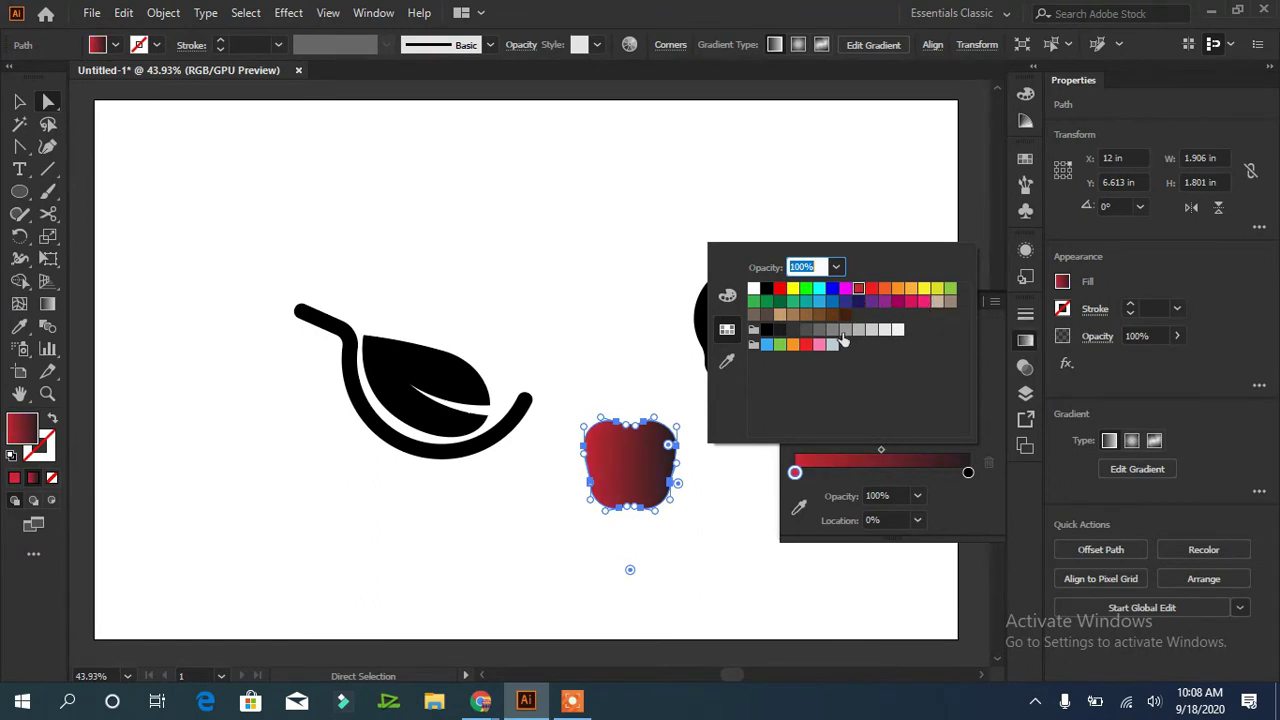
Set the last colour stop of the small apple's gradient to the crimson-pink swatch
left_click(968, 474)
double_click(968, 474)
left_click(806, 344)
left_click(911, 301)
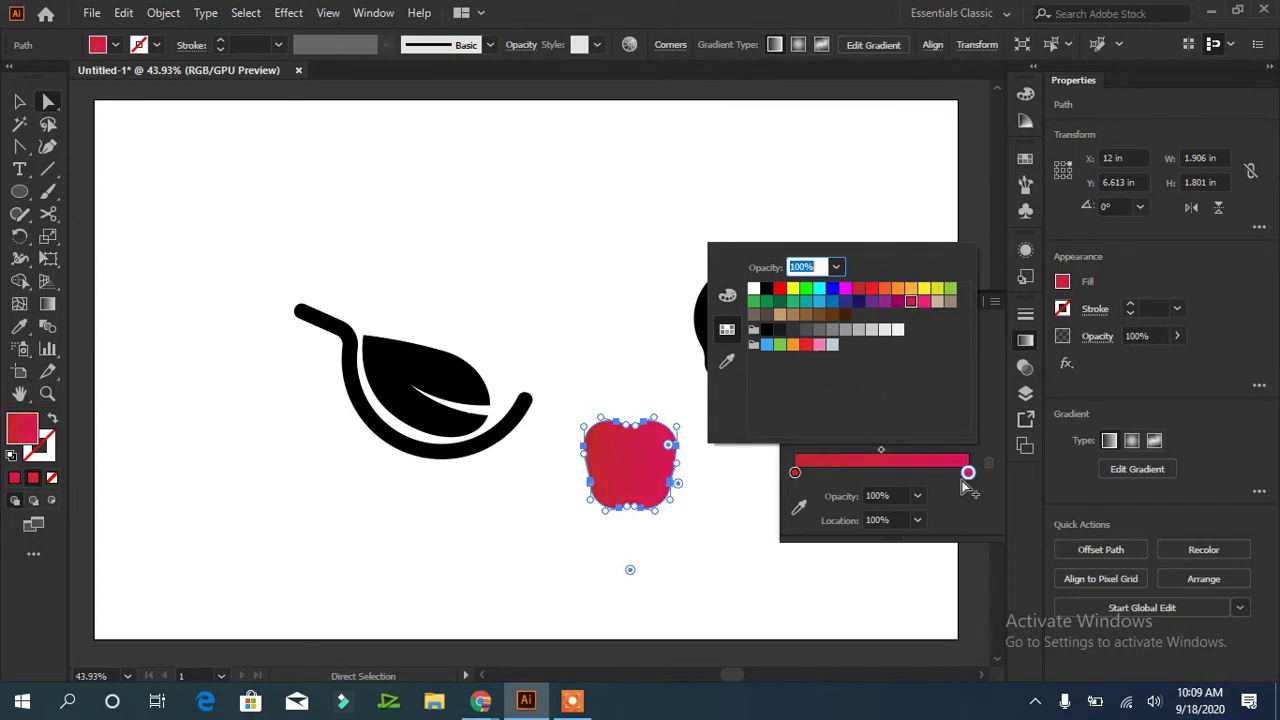
Reposition the gradient stops with a third stop in between, place the end stop at 86.24%, and make it white
left_click_drag(794, 473, 801, 474)
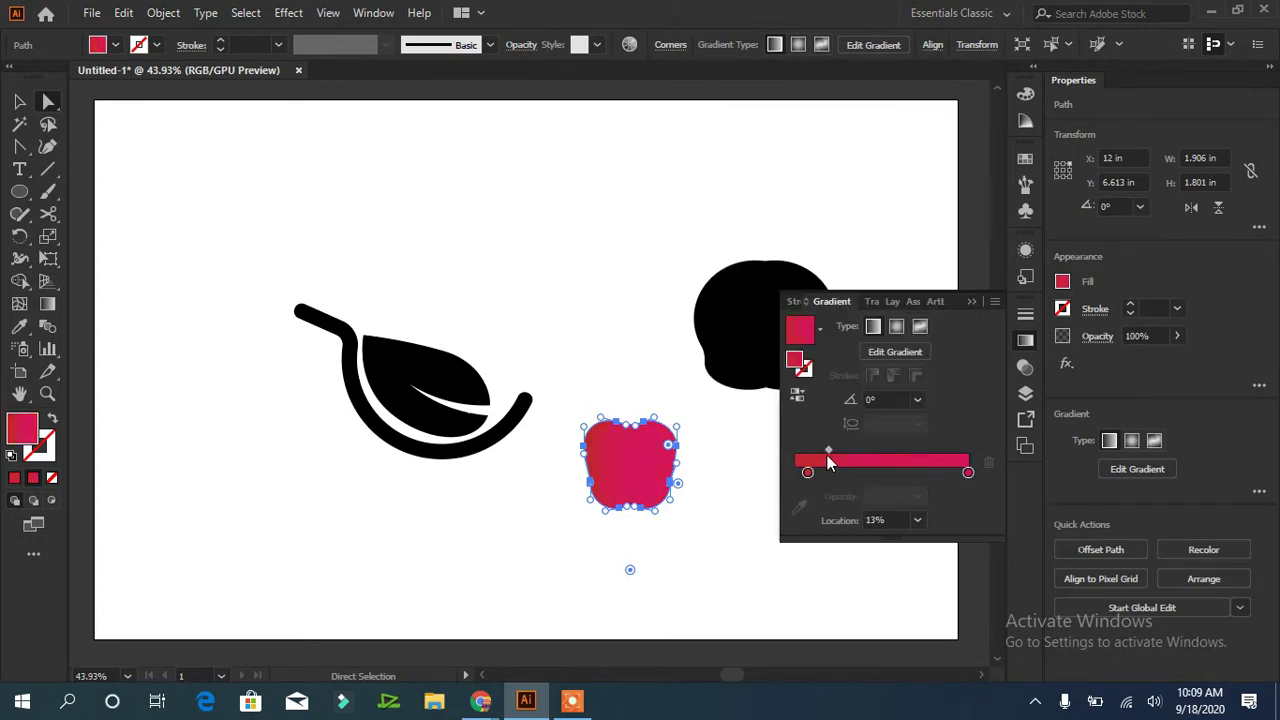
left_click_drag(967, 472, 962, 473)
left_click(918, 472)
left_click_drag(918, 472, 944, 472)
left_click(799, 507)
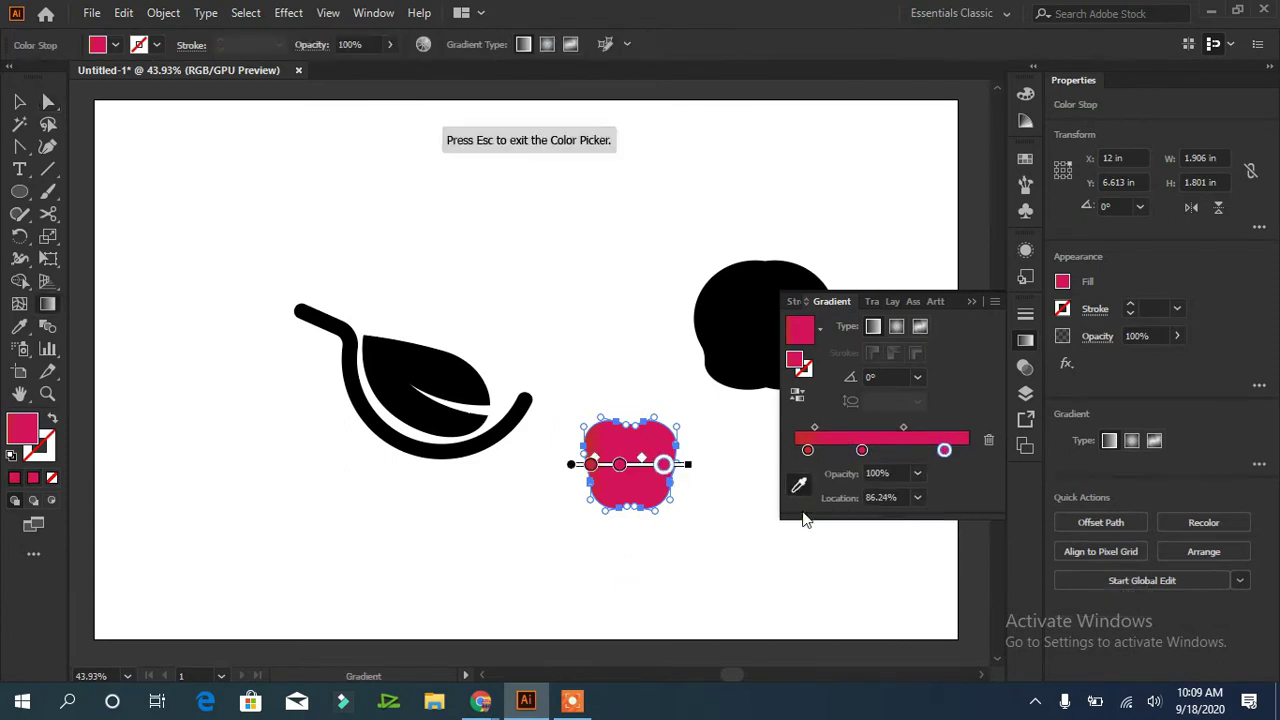
left_click(796, 560)
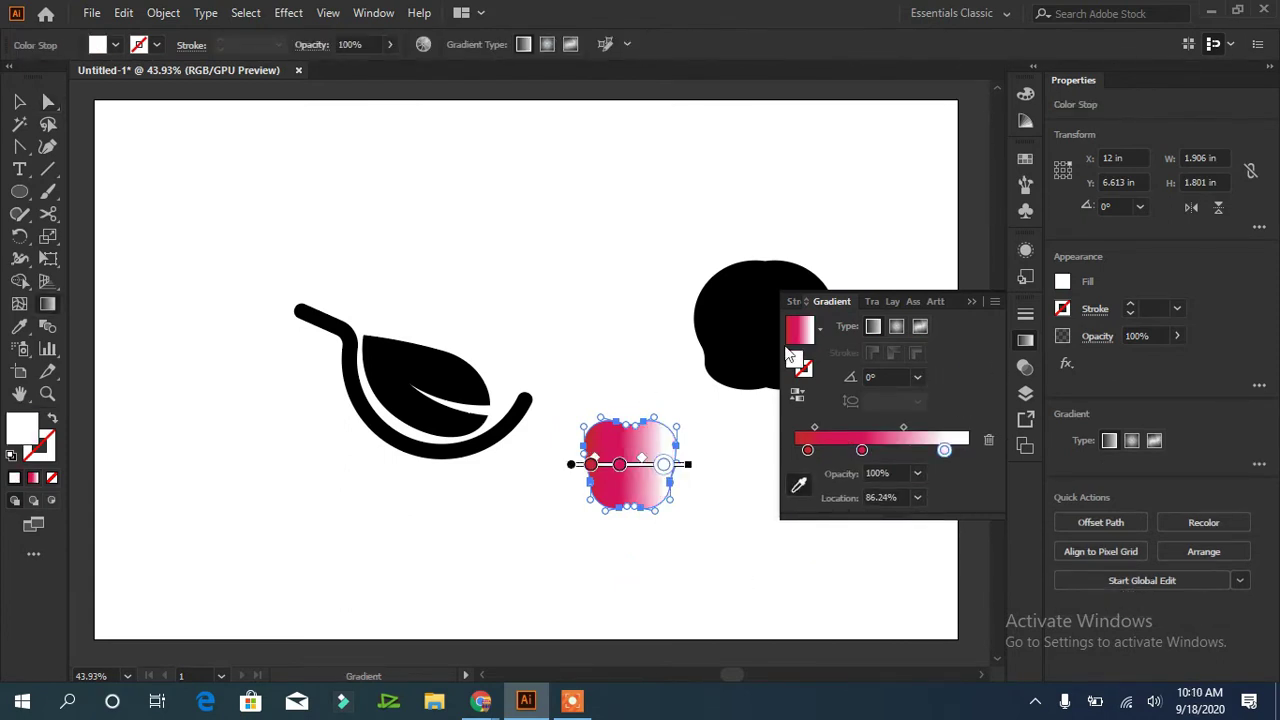
Redraw the gradient downward through the small apple at -91.6° and shift the crimson middle stop toward the upper end
left_click(20, 102)
left_click(922, 355)
left_click_drag(631, 391, 627, 552)
mouse_move(630, 457)
left_mouse_down()
mouse_move(631, 403)
mouse_move(630, 432)
left_mouse_up()
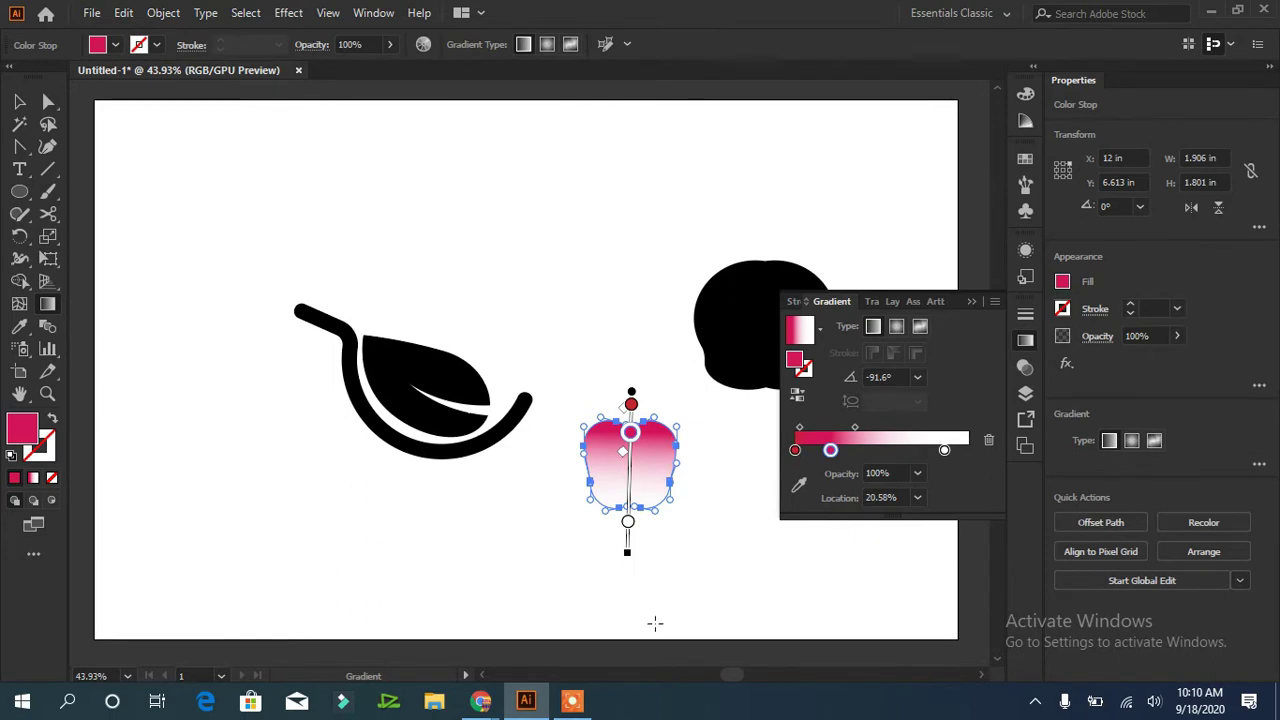
left_click_drag(830, 450, 838, 450)
Darken the first gradient stop to #9e131e and move it to 11.56%
left_click(795, 450)
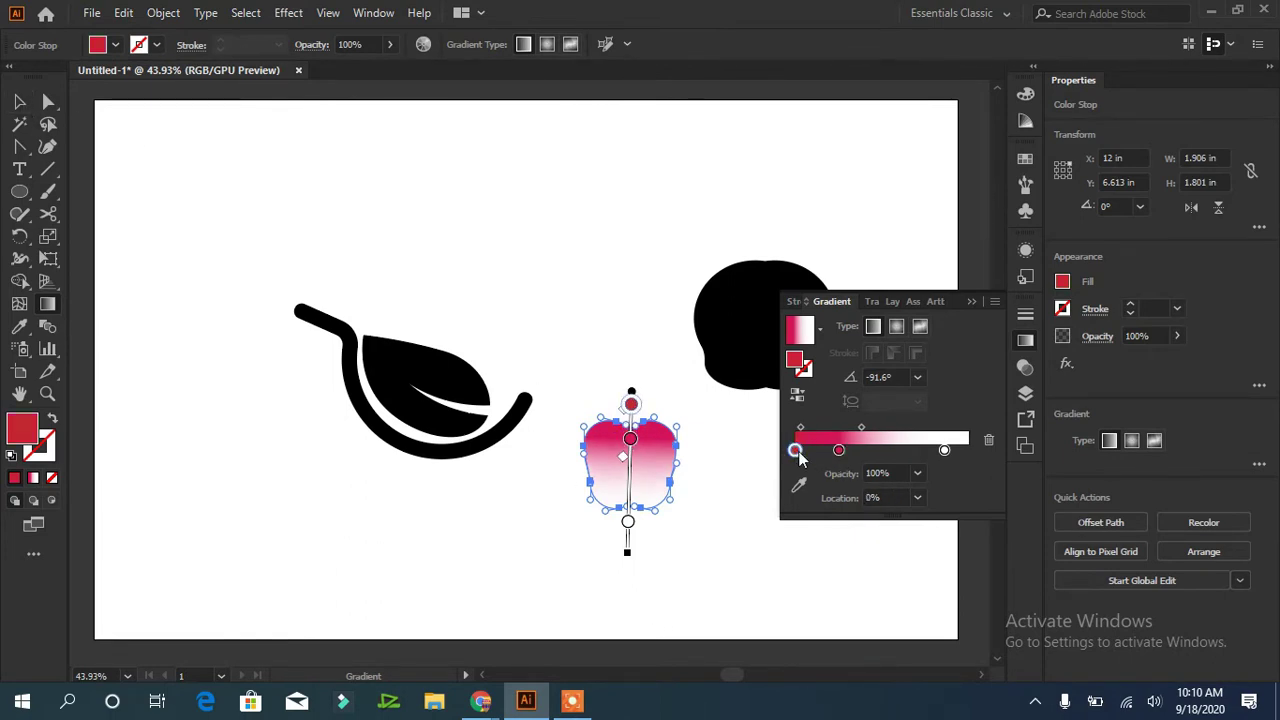
double_click(795, 450)
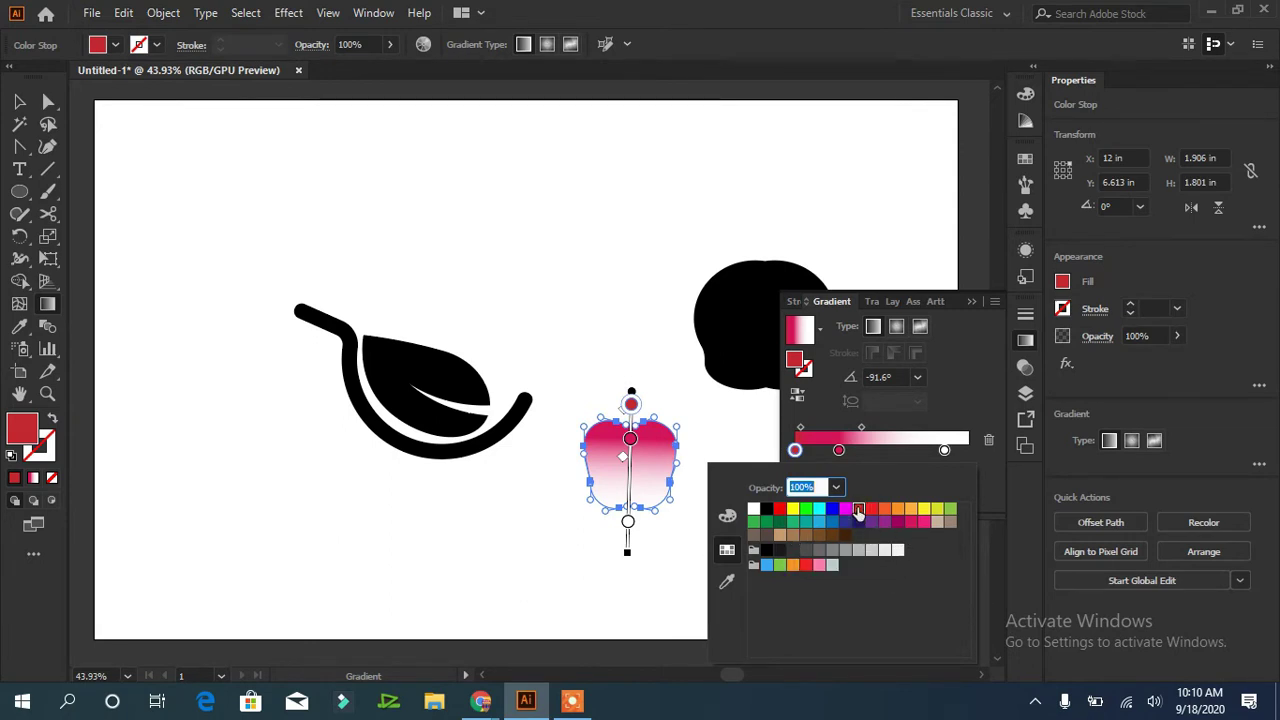
left_click(727, 517)
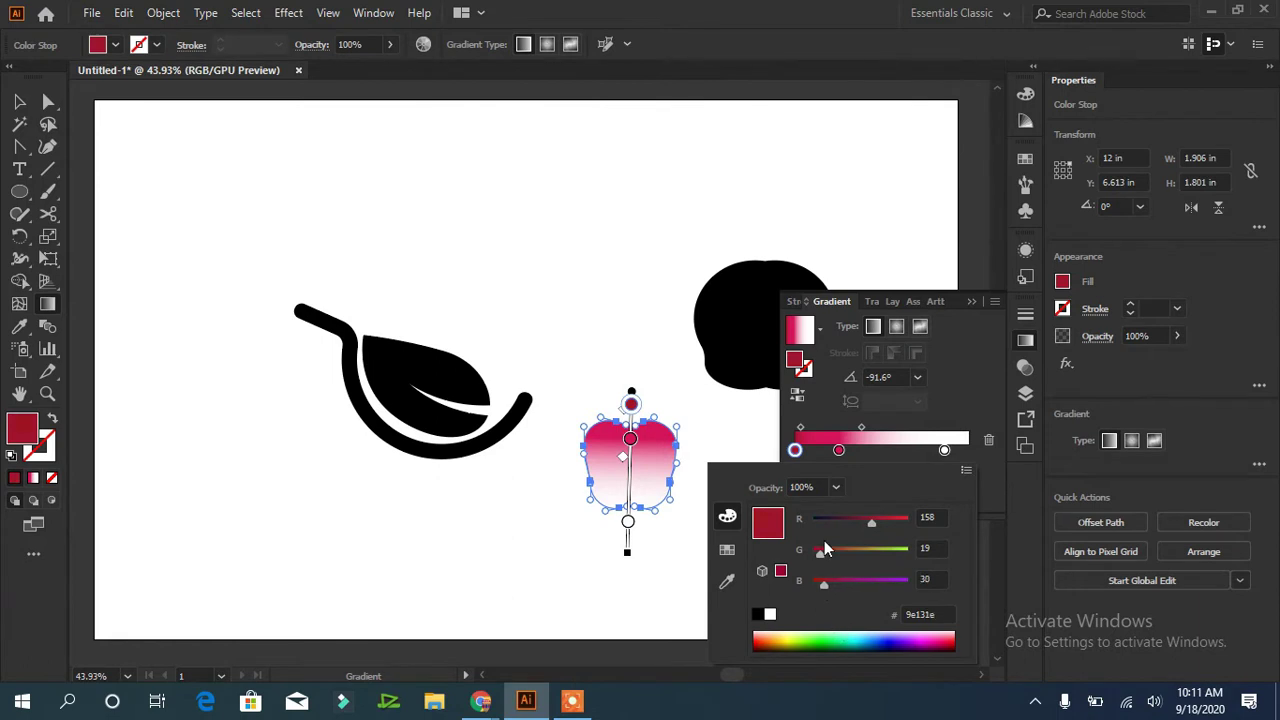
left_click(727, 580)
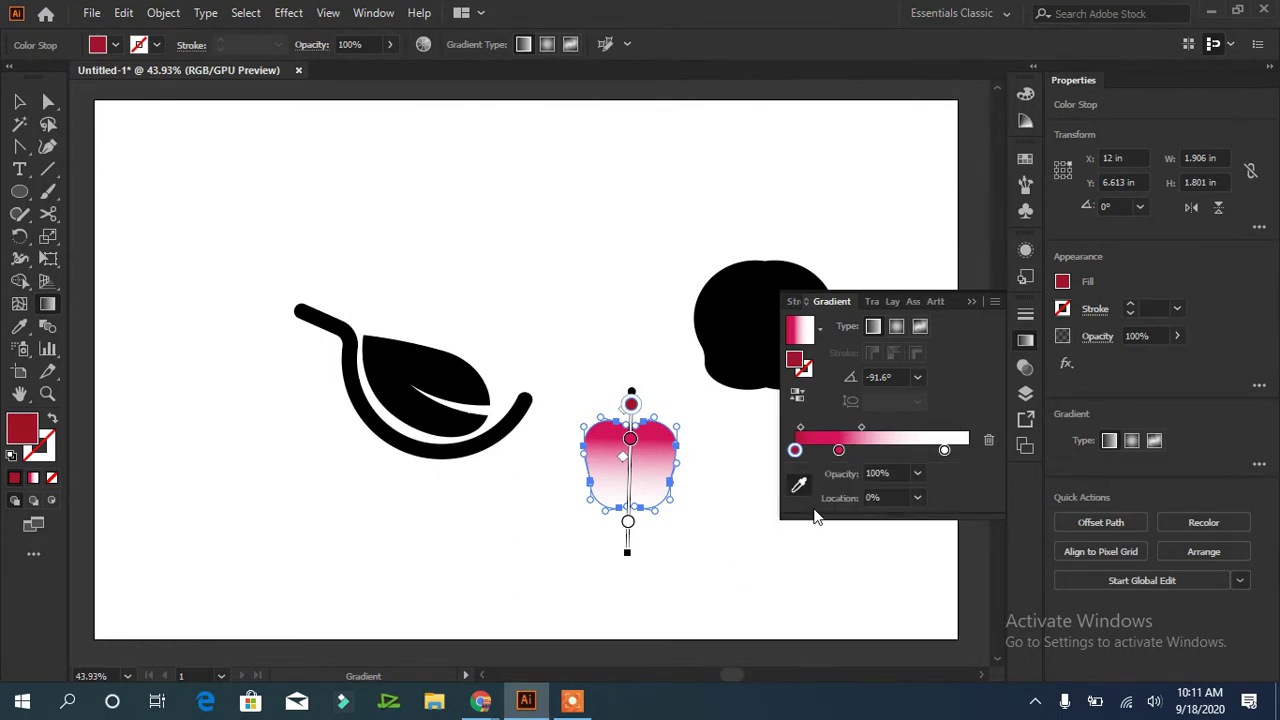
left_click_drag(631, 404, 631, 419)
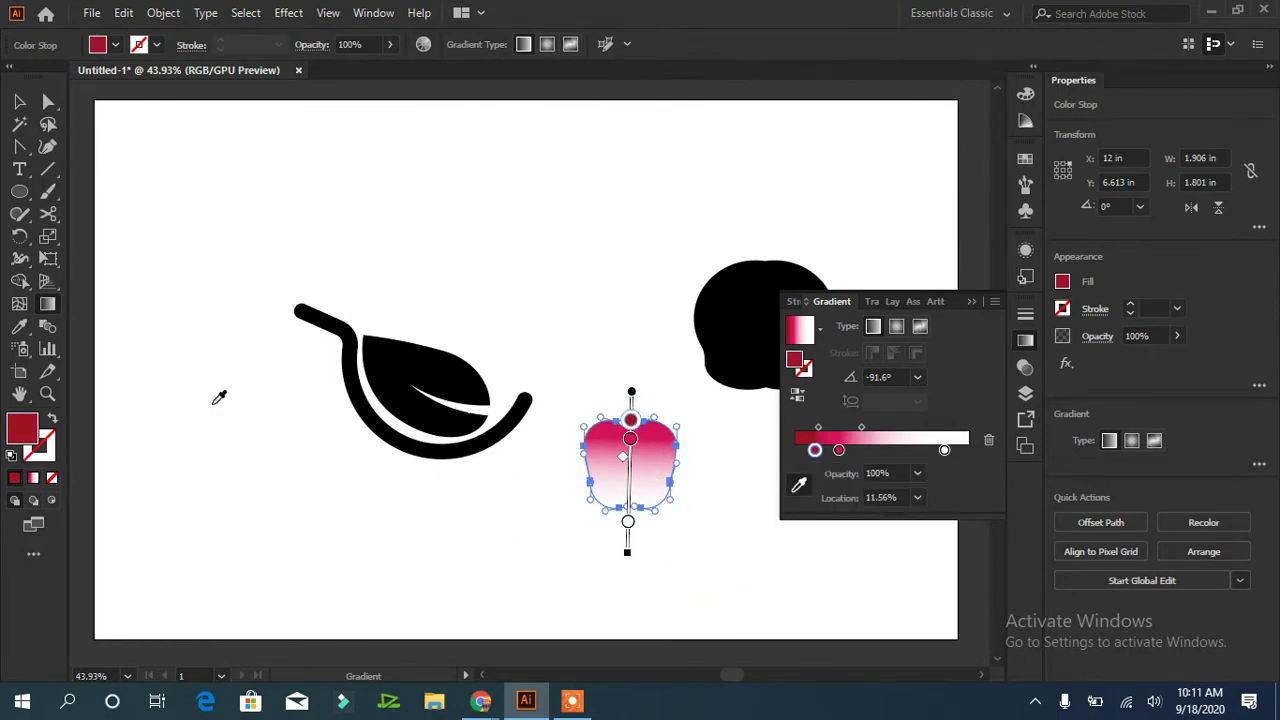
key("v")
left_click(703, 421)
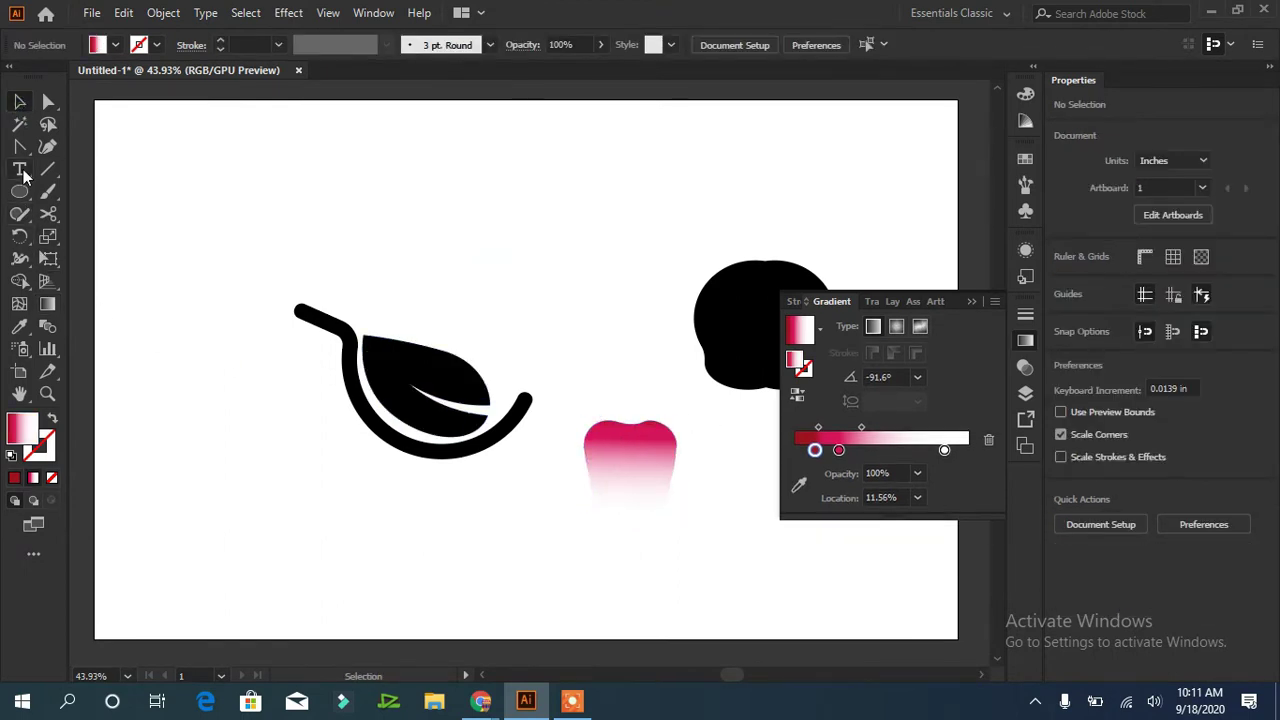
Draw a thin curved stem shape with the Pen tool above the black leaf, tapering toward its lower end
right_click(19, 146)
left_click(95, 146)
left_click(457, 197)
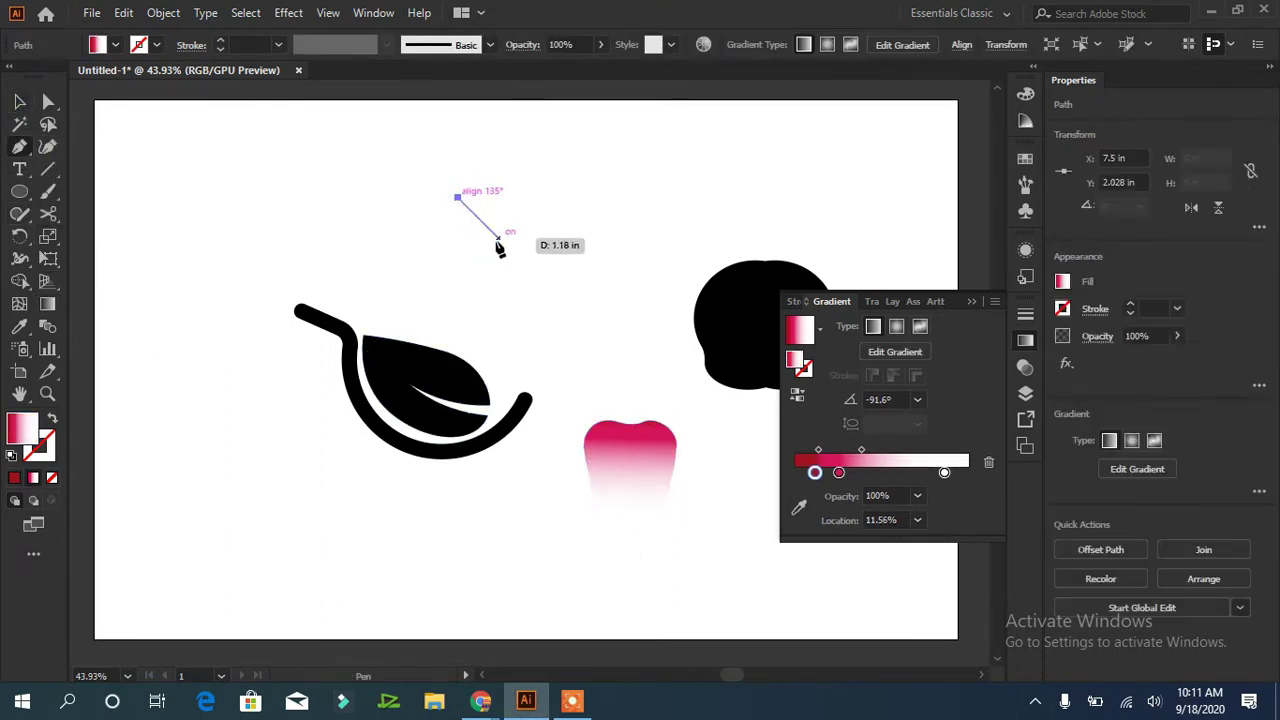
left_click_drag(495, 245, 502, 294)
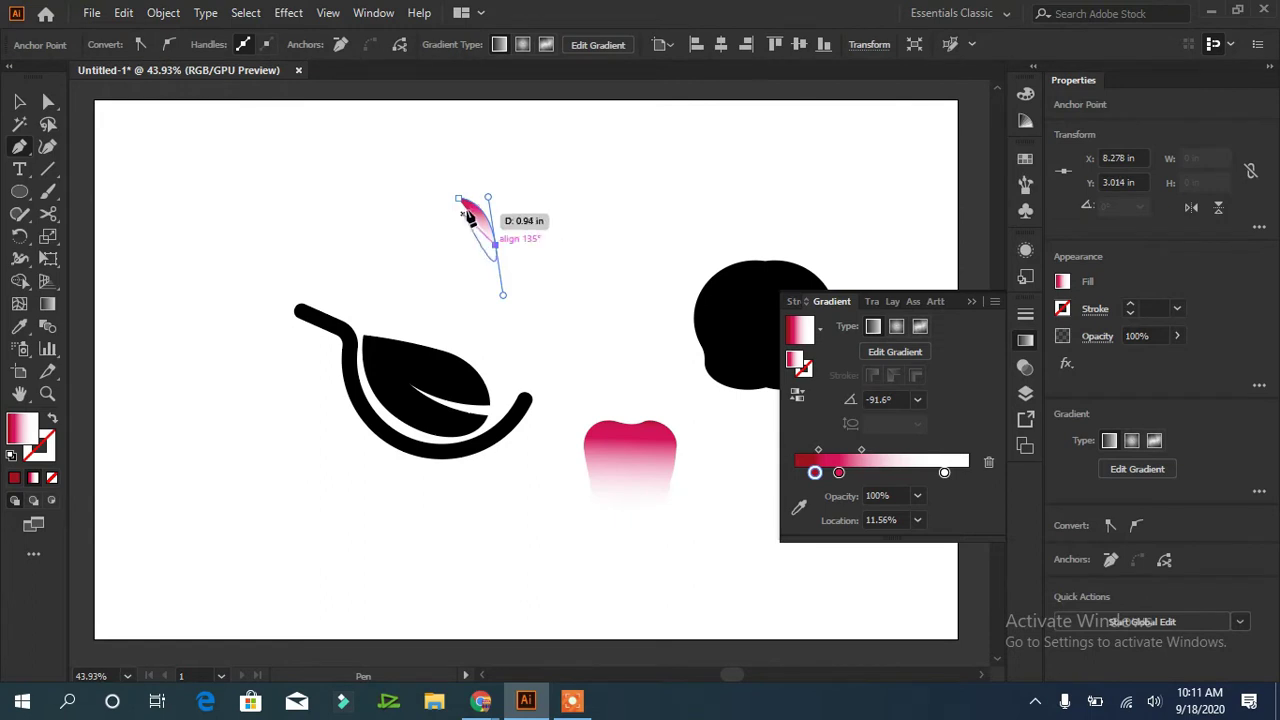
left_click(495, 245)
left_click_drag(455, 204, 440, 228)
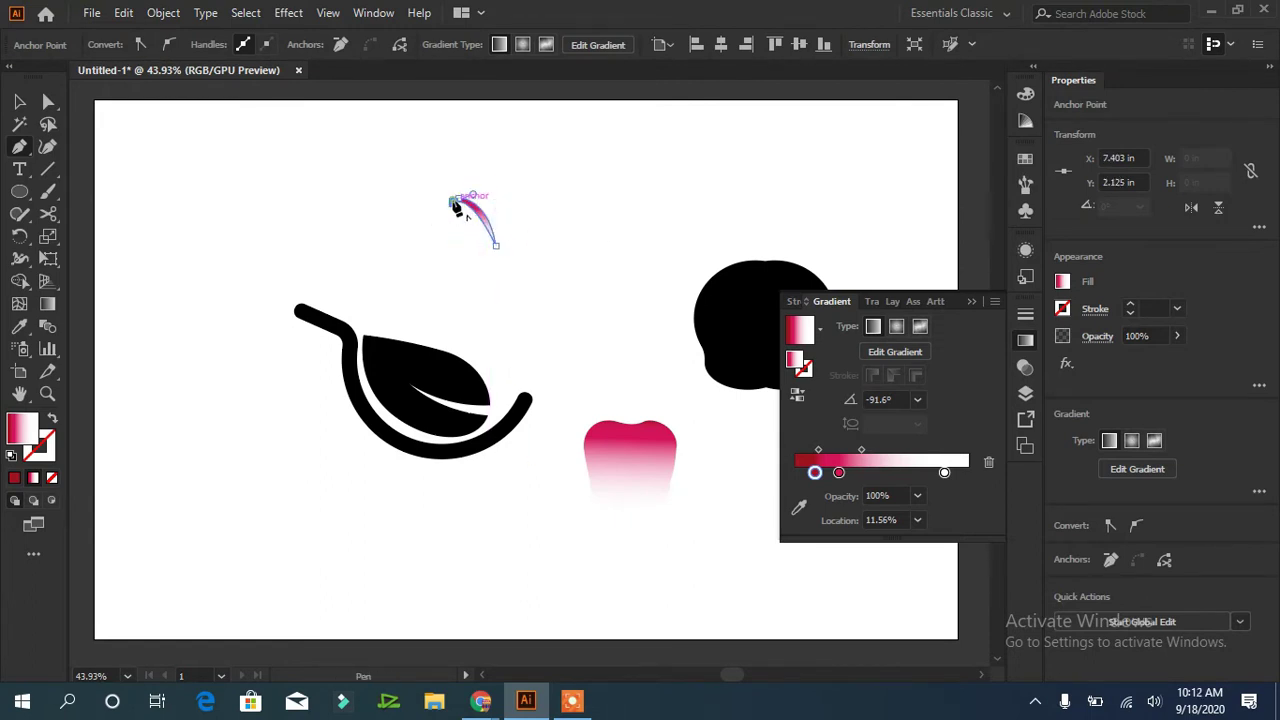
Draw an ellipse about 0.78 by 0.49 in at the artboard's upper left and offset its path by 0.1389 in
left_click(22, 192)
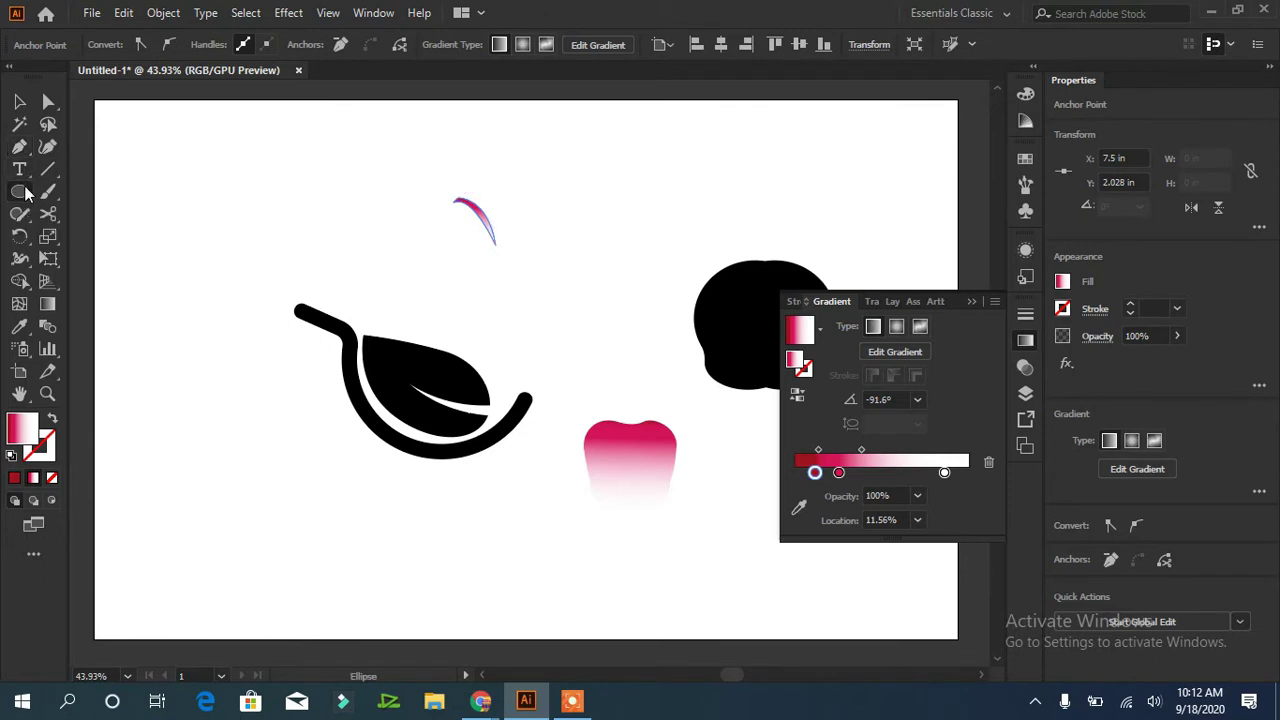
left_click_drag(243, 197, 284, 220)
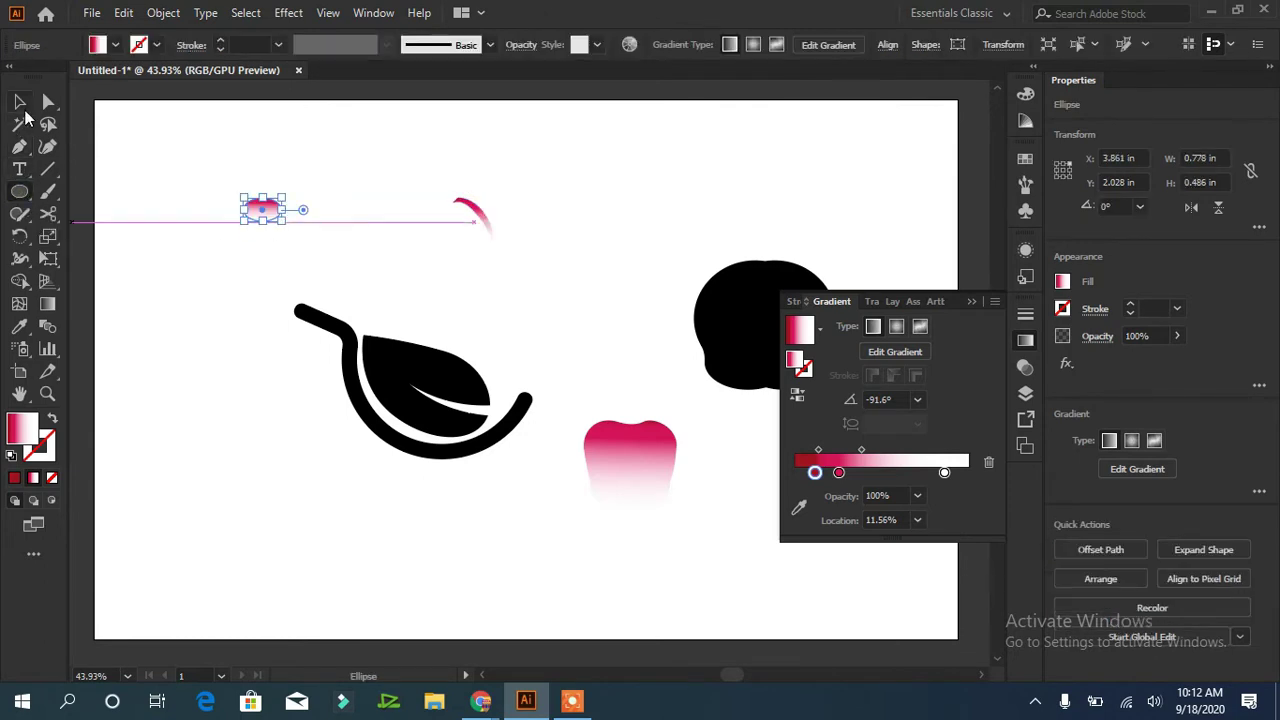
left_click(1145, 553)
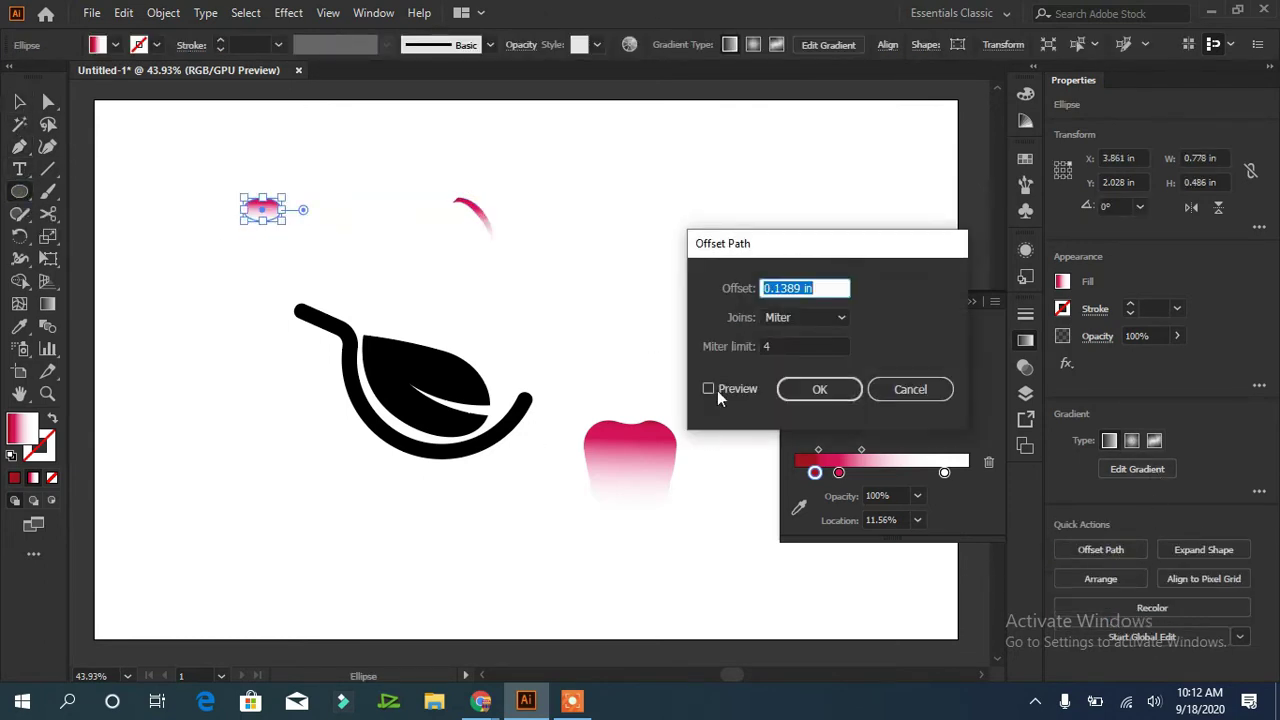
left_click(717, 390)
left_click(820, 389)
Try to subtract the inner ellipse from the outer one to form a ring
left_click(17, 103)
left_click_drag(325, 176, 200, 270)
left_click(1107, 491)
left_click(376, 281)
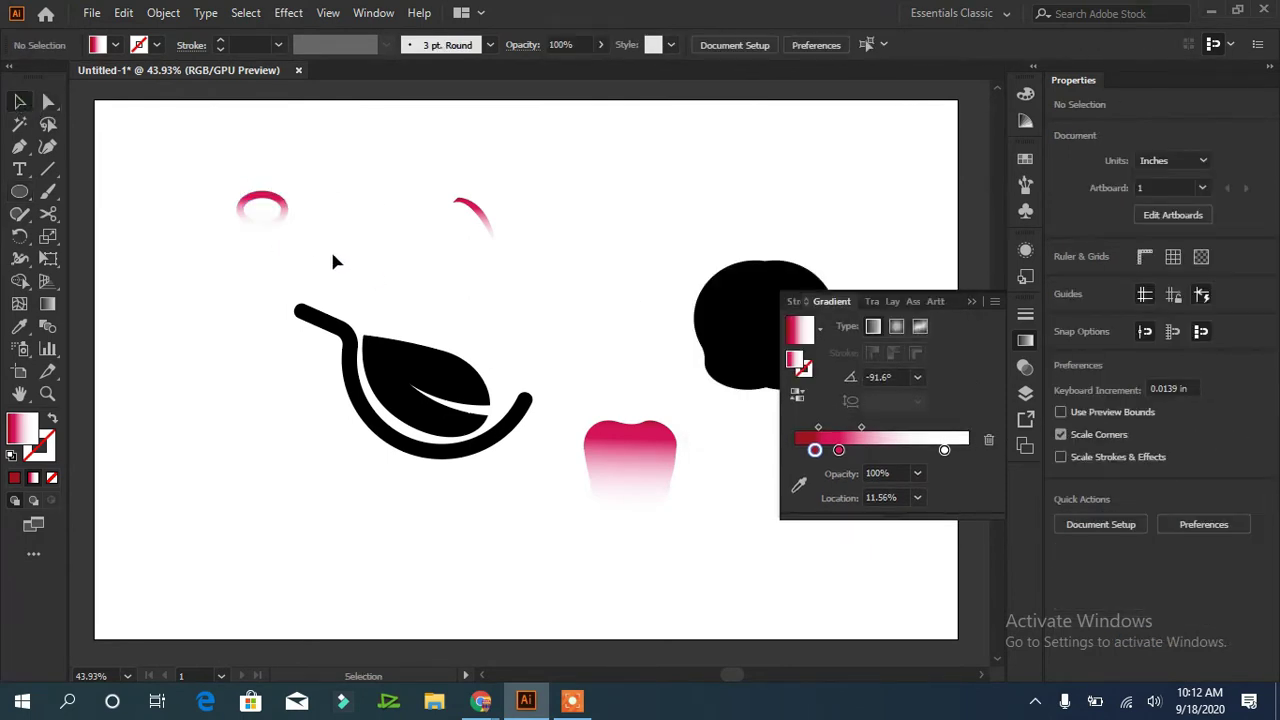
left_click(266, 205)
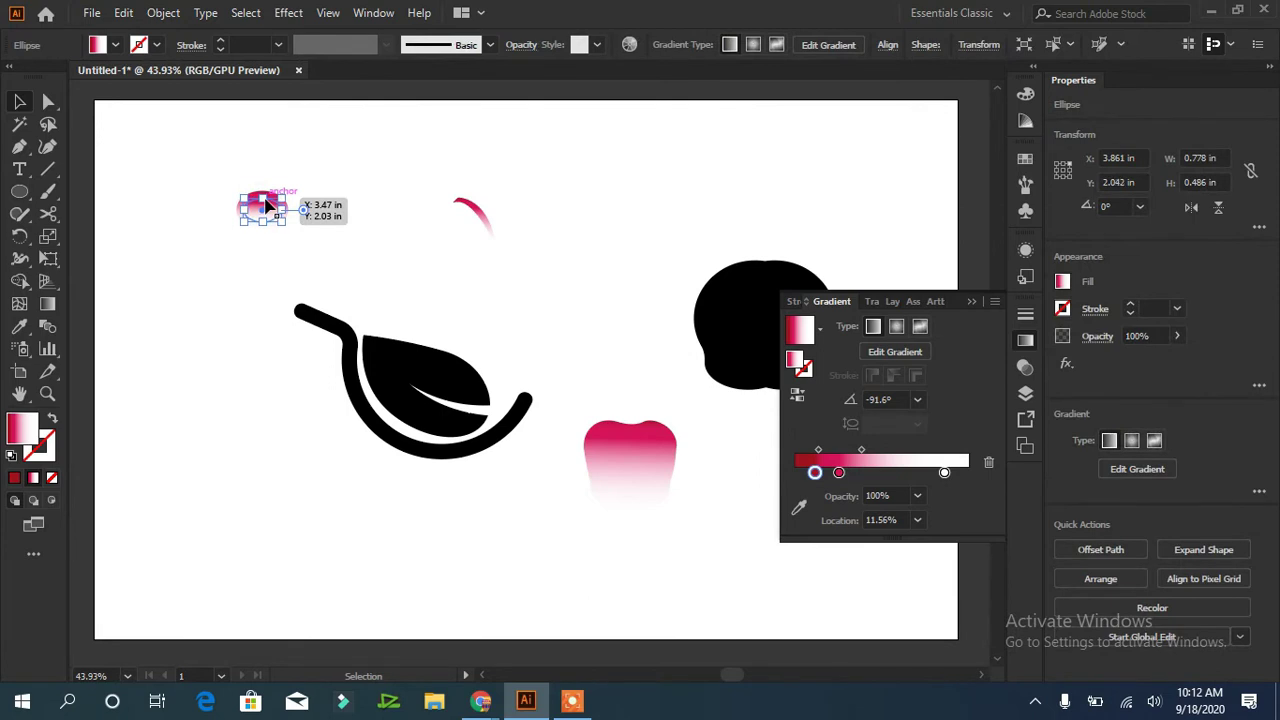
left_click_drag(265, 200, 267, 201)
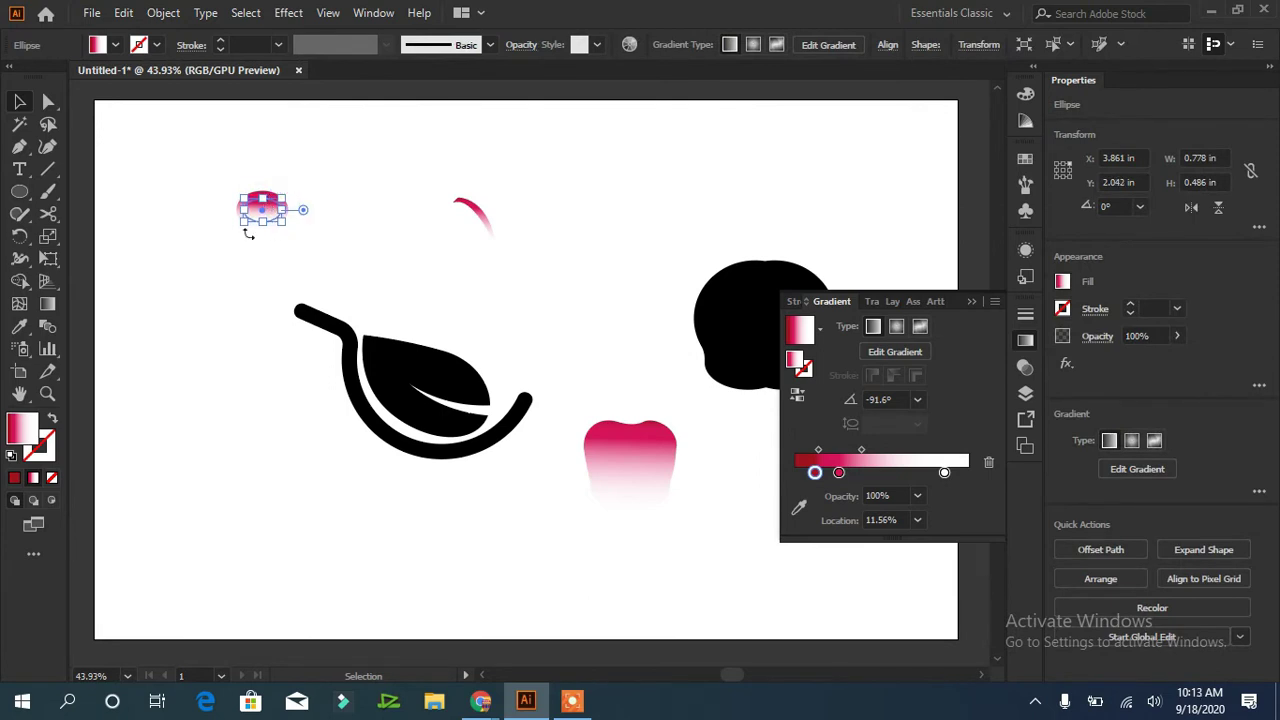
left_click_drag(243, 280, 240, 282)
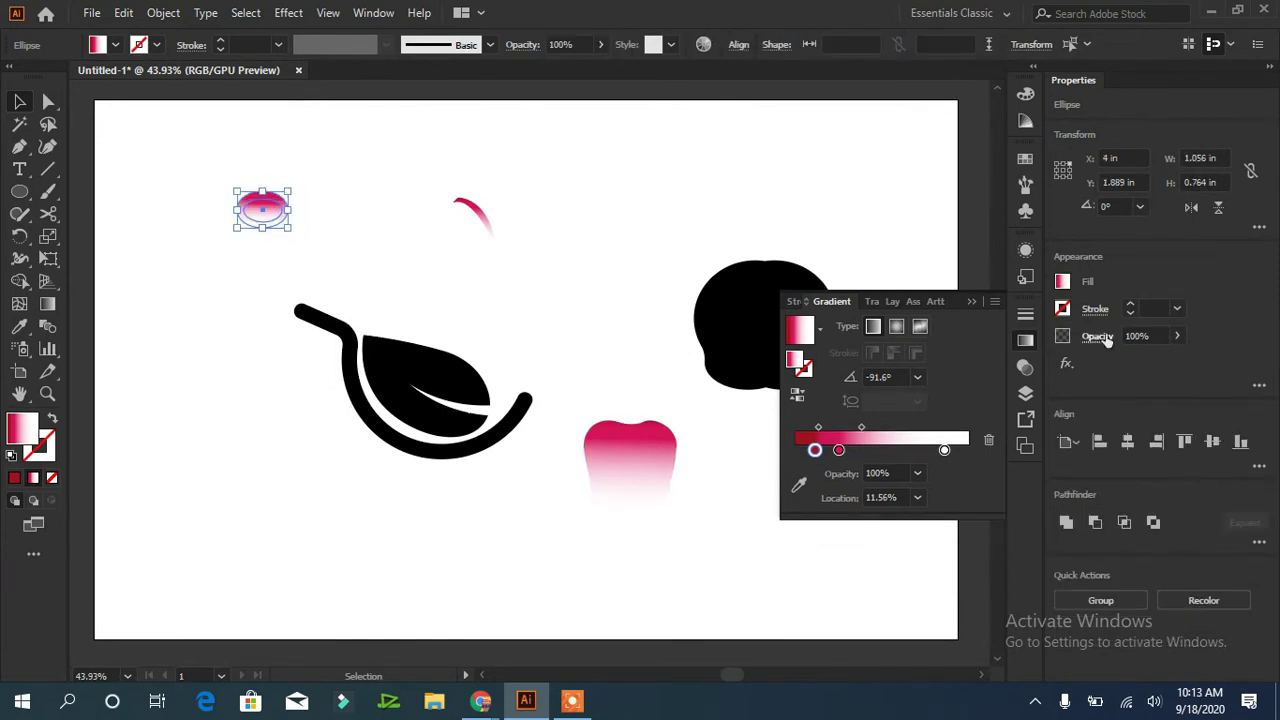
left_click(1093, 522)
left_click(314, 246)
key("ctrl+z")
key("a")
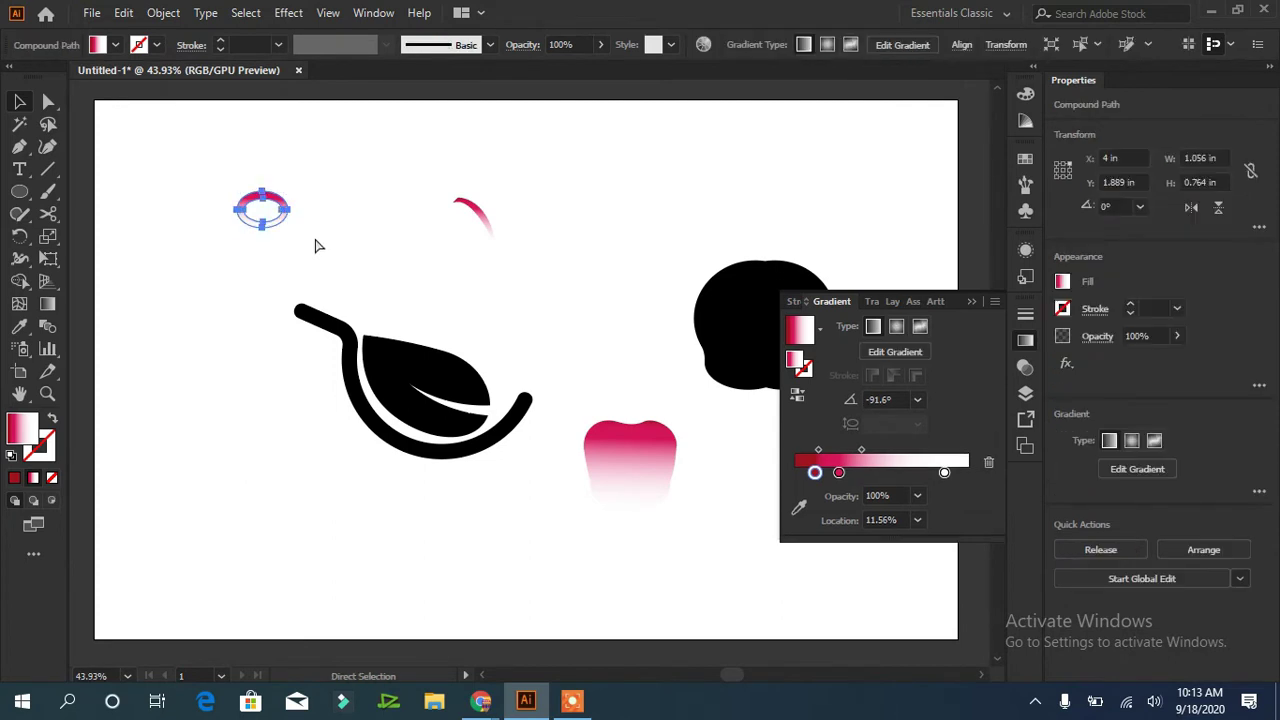
key("ctrl+z")
Shift the inner ellipse slightly down and subtract it from the outer ellipse to form a ring that is thicker above
left_click(307, 264)
left_click(265, 211)
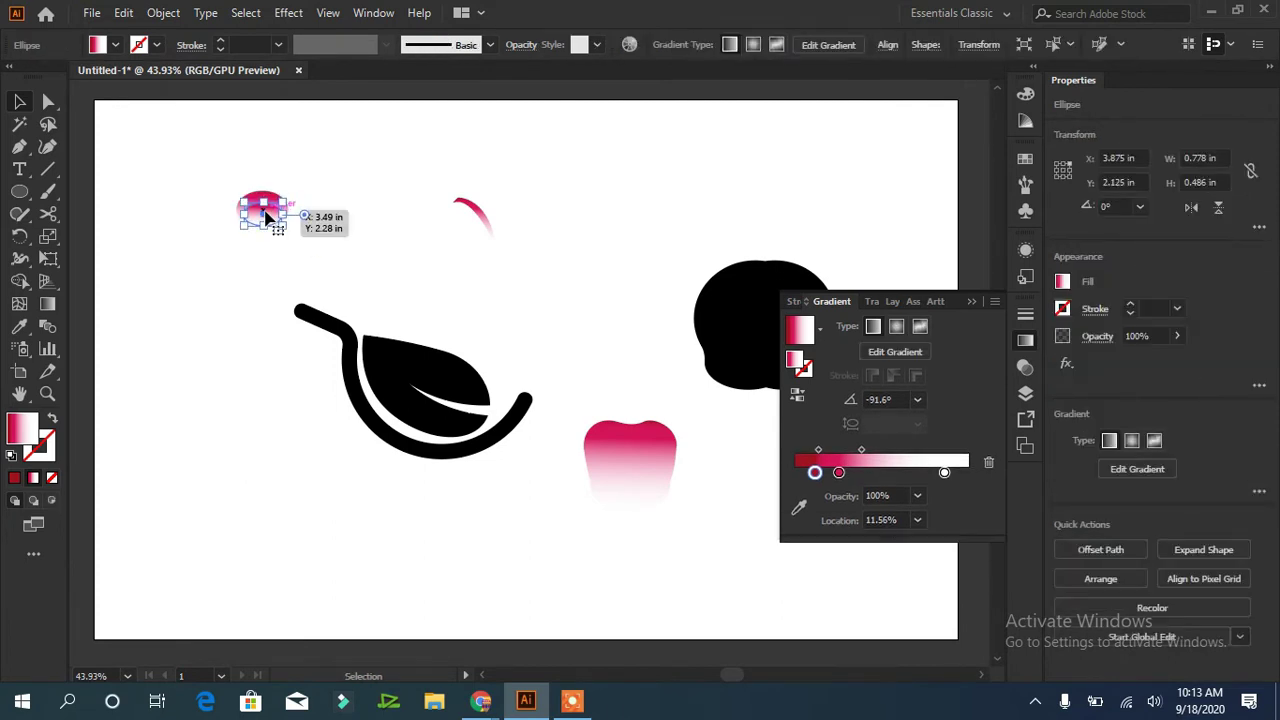
left_click_drag(297, 184, 227, 252)
left_click(1097, 521)
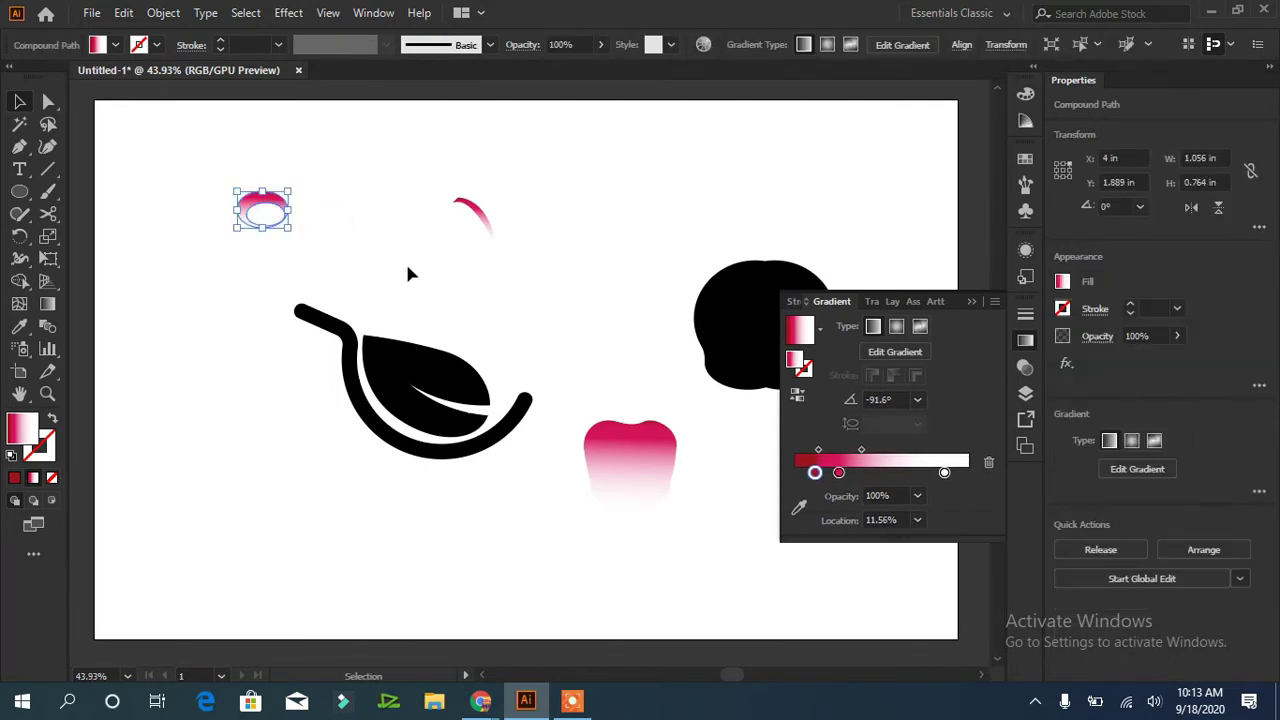
left_click(408, 270)
Fill the ring with green and copy the same green onto the curved stem shape
left_click(258, 212)
left_click(97, 45)
left_click(65, 89)
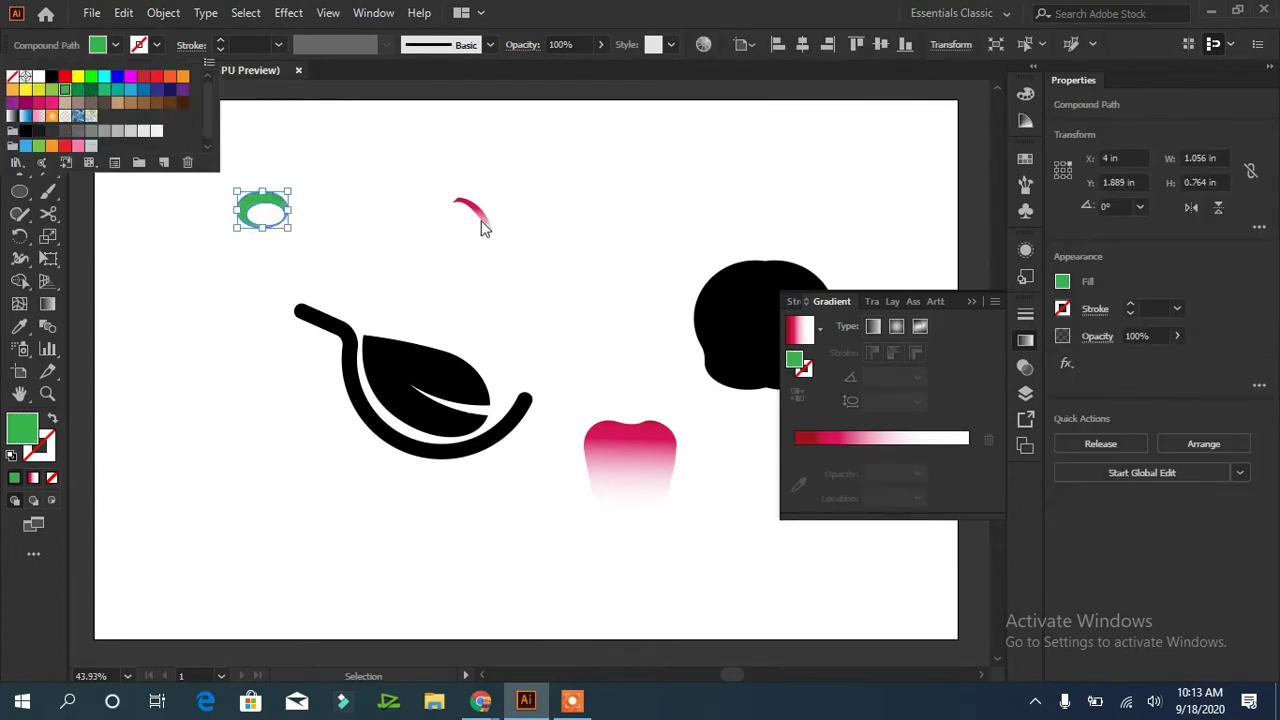
left_click(463, 233)
left_click(466, 211)
left_click(19, 326)
left_click(262, 210)
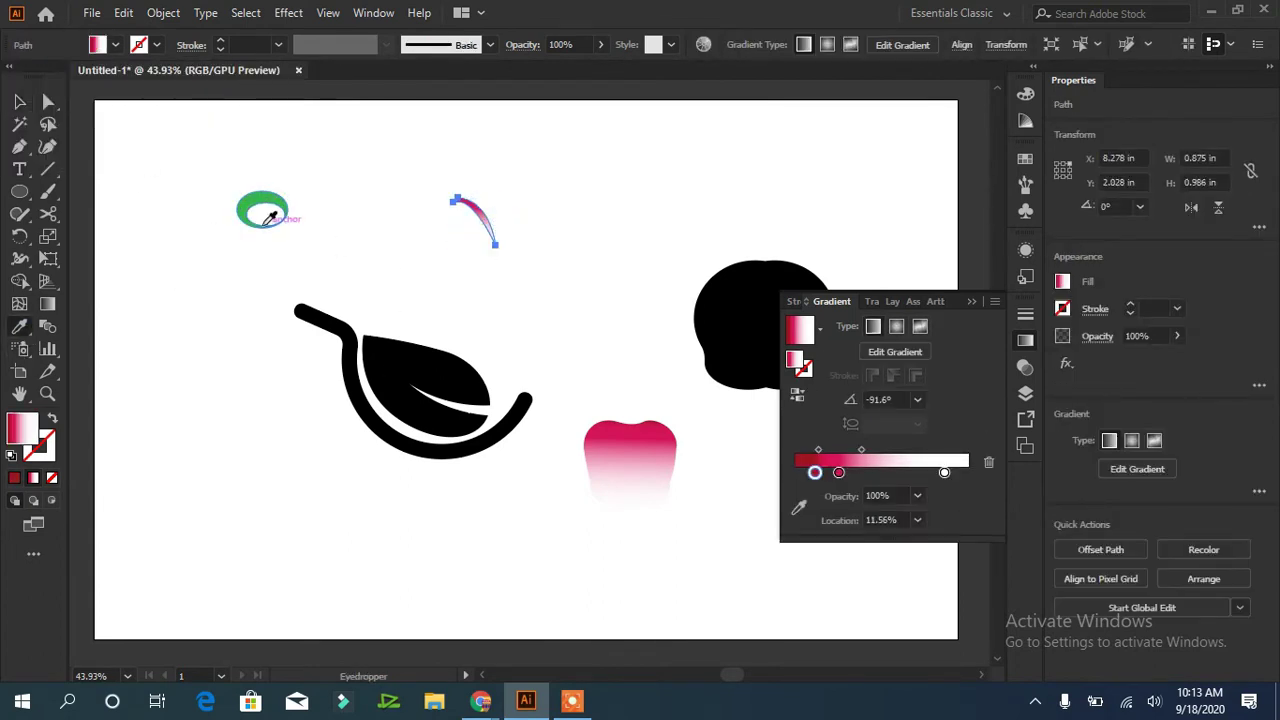
Shrink the green ring onto the stem's upper end and resize the curved stem to about 1.08 by 1.14 in
left_click(19, 102)
left_click_drag(243, 208, 457, 193)
left_click(228, 218)
left_click(536, 225)
left_click(483, 219)
left_click_drag(454, 247, 488, 214)
left_click(549, 253)
left_click(484, 219)
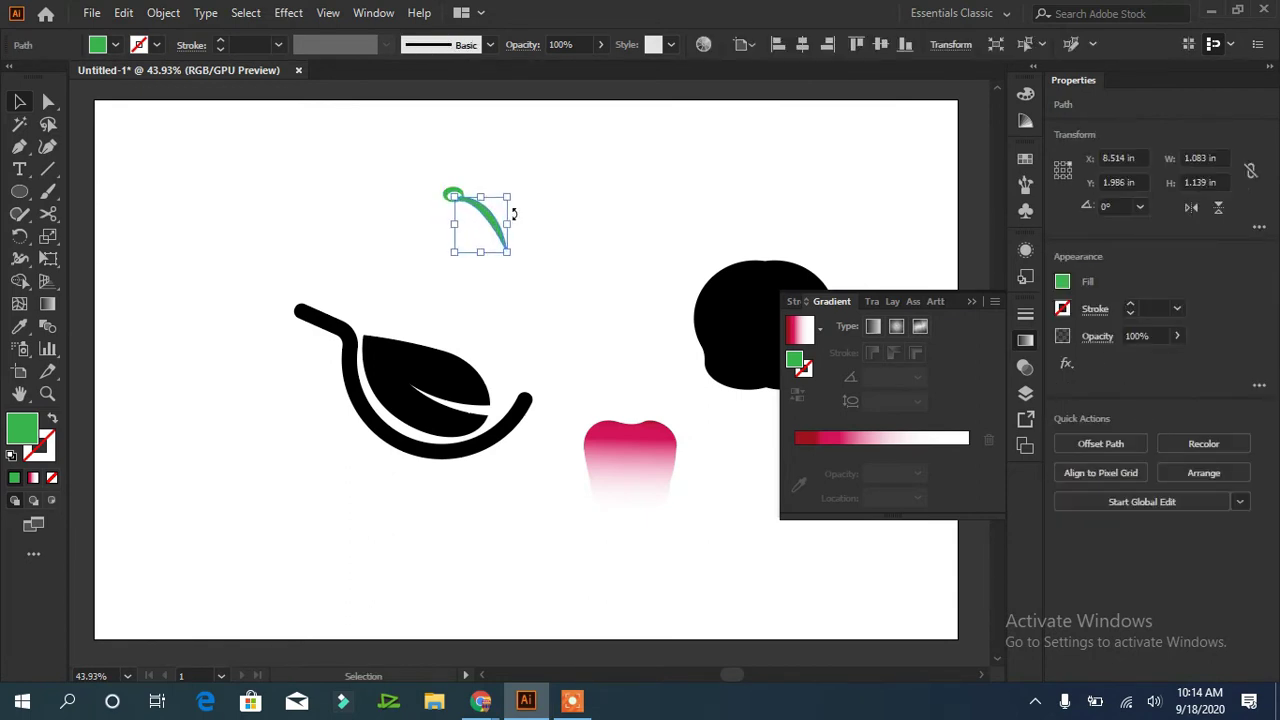
left_click(566, 191)
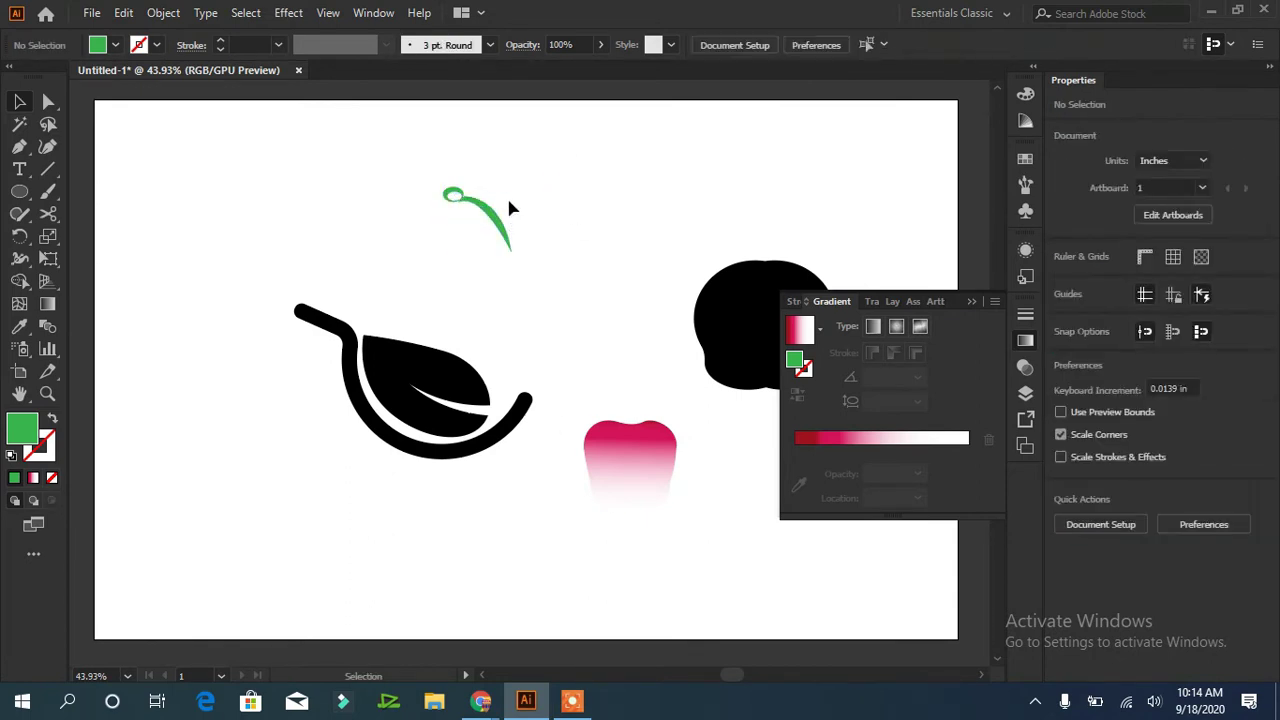
Scale down the stem with its ring and place it on the notch of the gradient apple
left_click_drag(508, 206, 606, 404)
left_click(727, 493)
key("l")
left_click(21, 104)
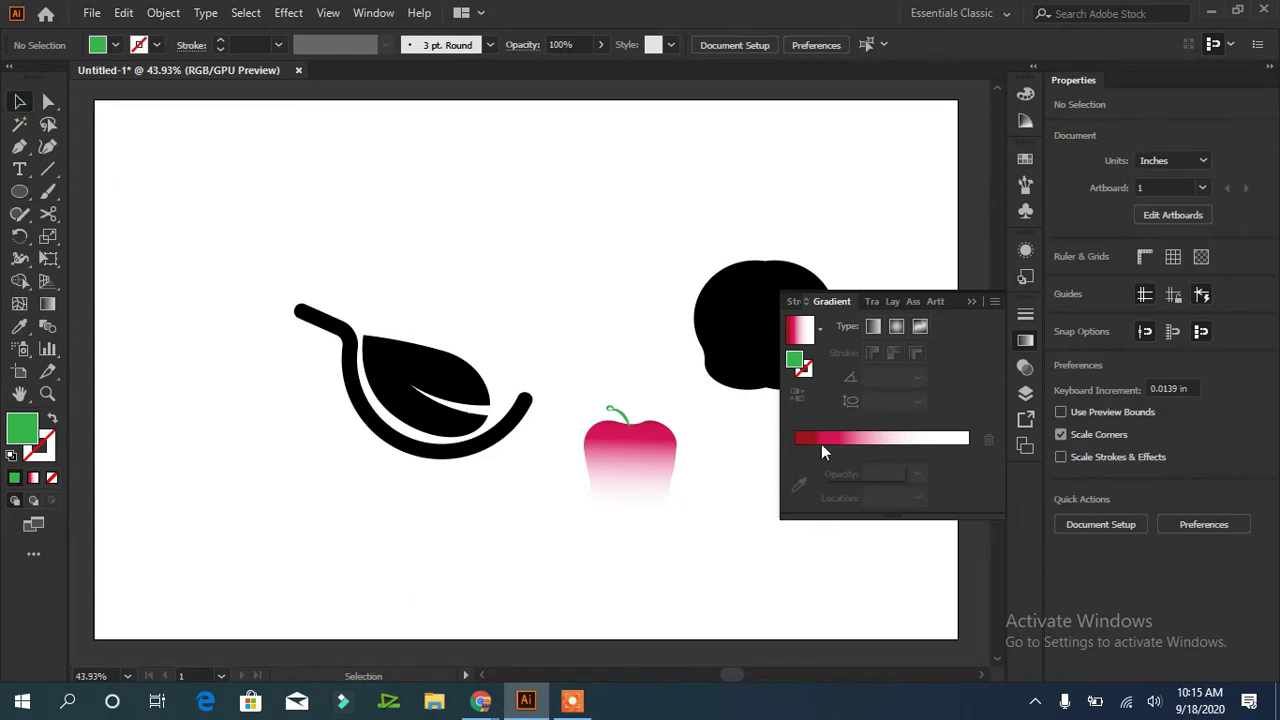
left_click(823, 445)
left_click_drag(847, 452, 866, 456)
left_click_drag(835, 452, 847, 458)
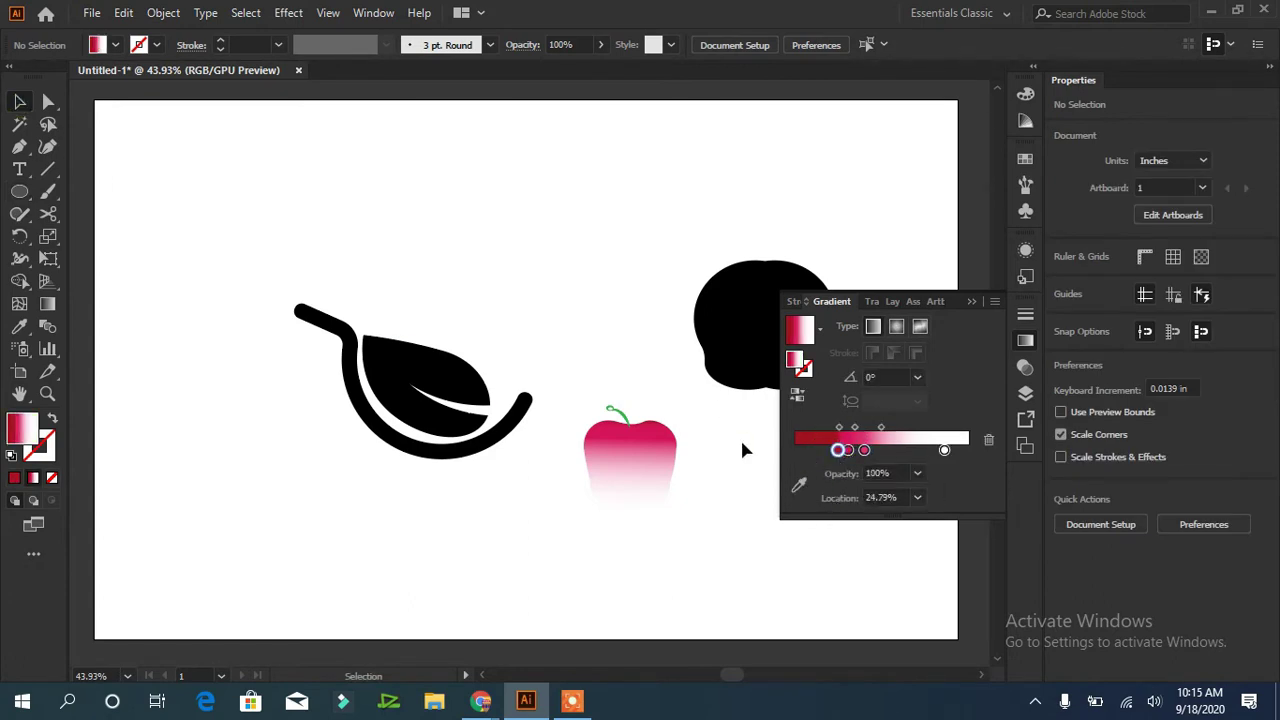
Extend the apple's dark red and pink gradient bands, with the white stop at 77.78% and the first midpoint at 52.43%
left_click(665, 455)
left_click(883, 473)
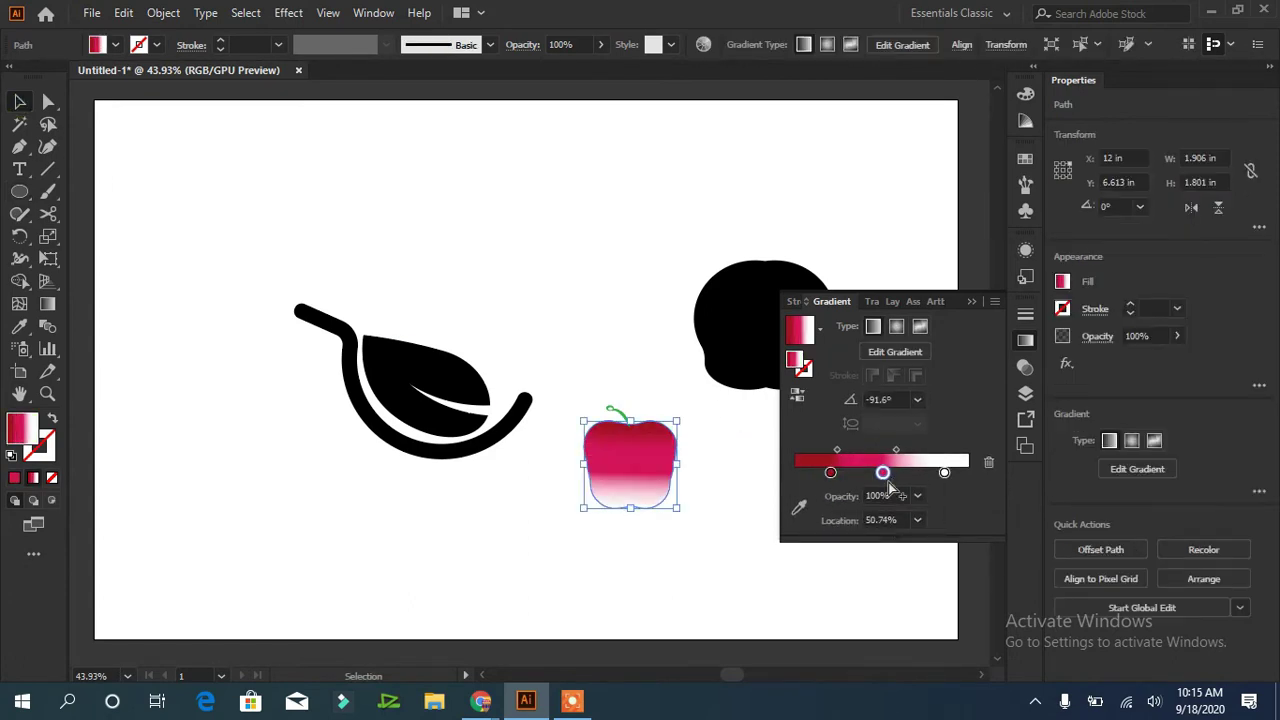
left_click_drag(831, 472, 929, 477)
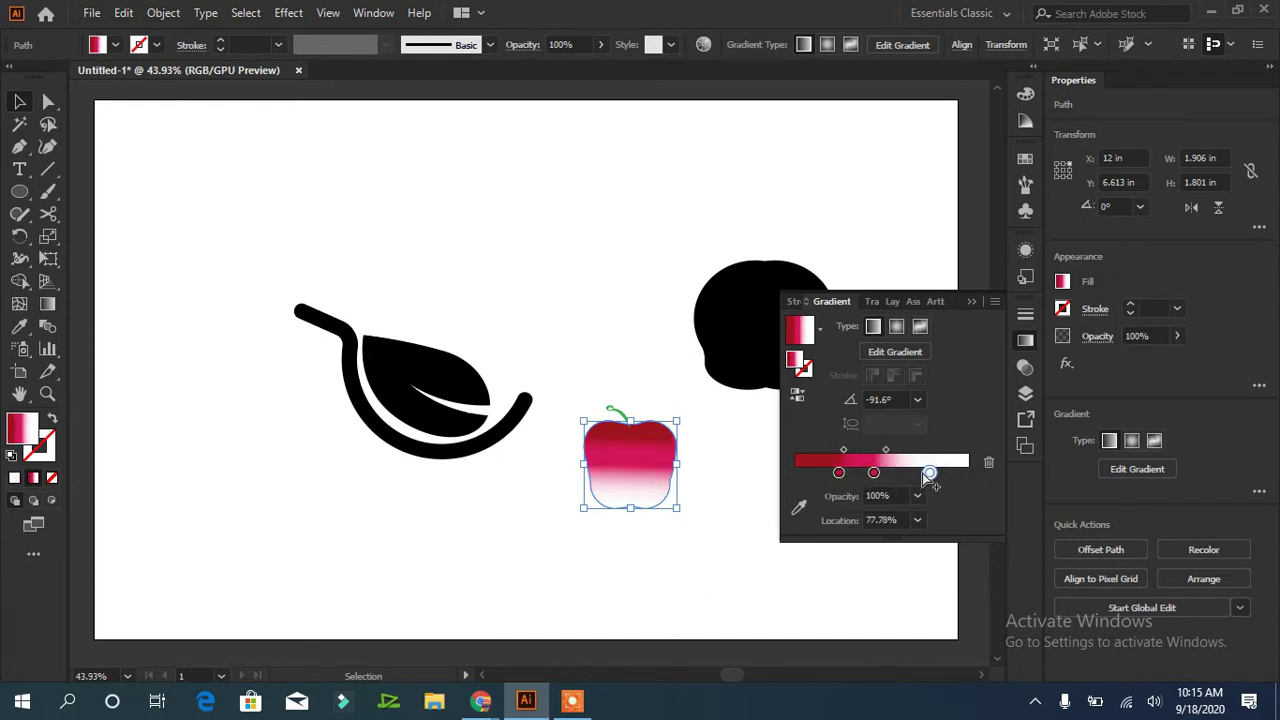
left_click_drag(845, 450, 854, 457)
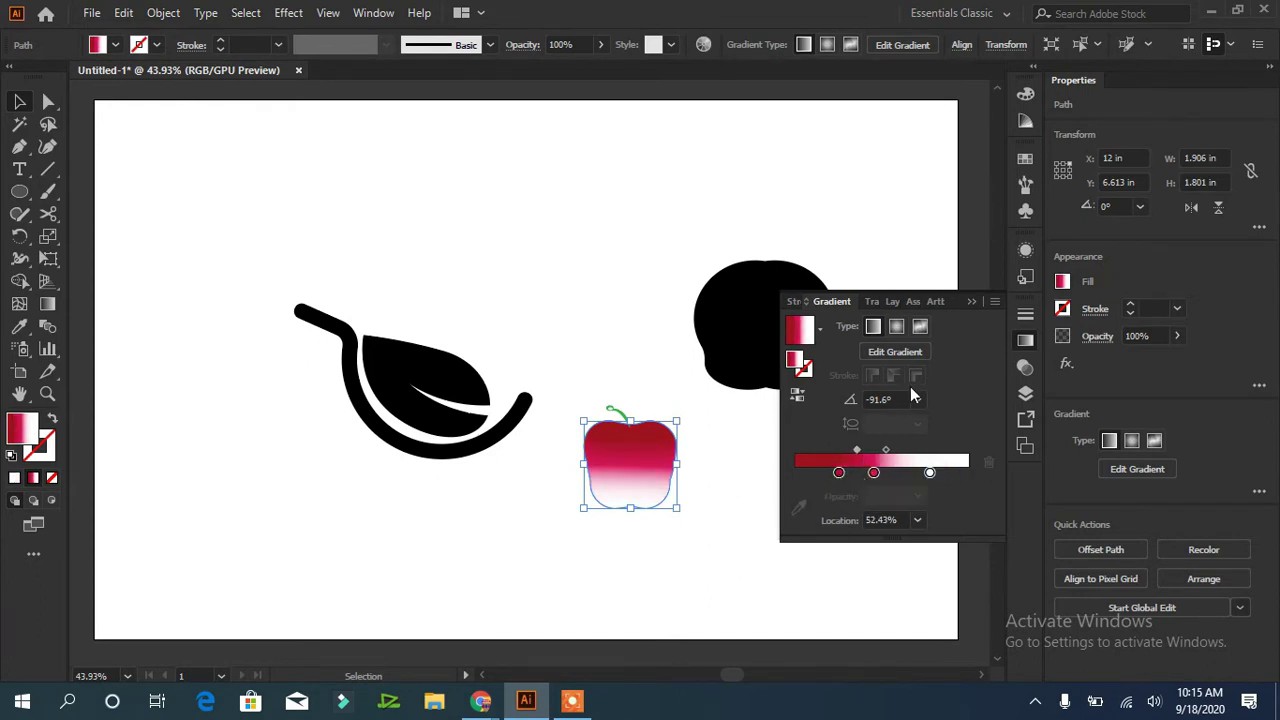
left_click(973, 301)
Scale down the apple with its stem and place it over the leaf's upper edge
left_click_drag(692, 403, 549, 294)
left_click_drag(586, 340, 531, 272)
left_click(584, 362)
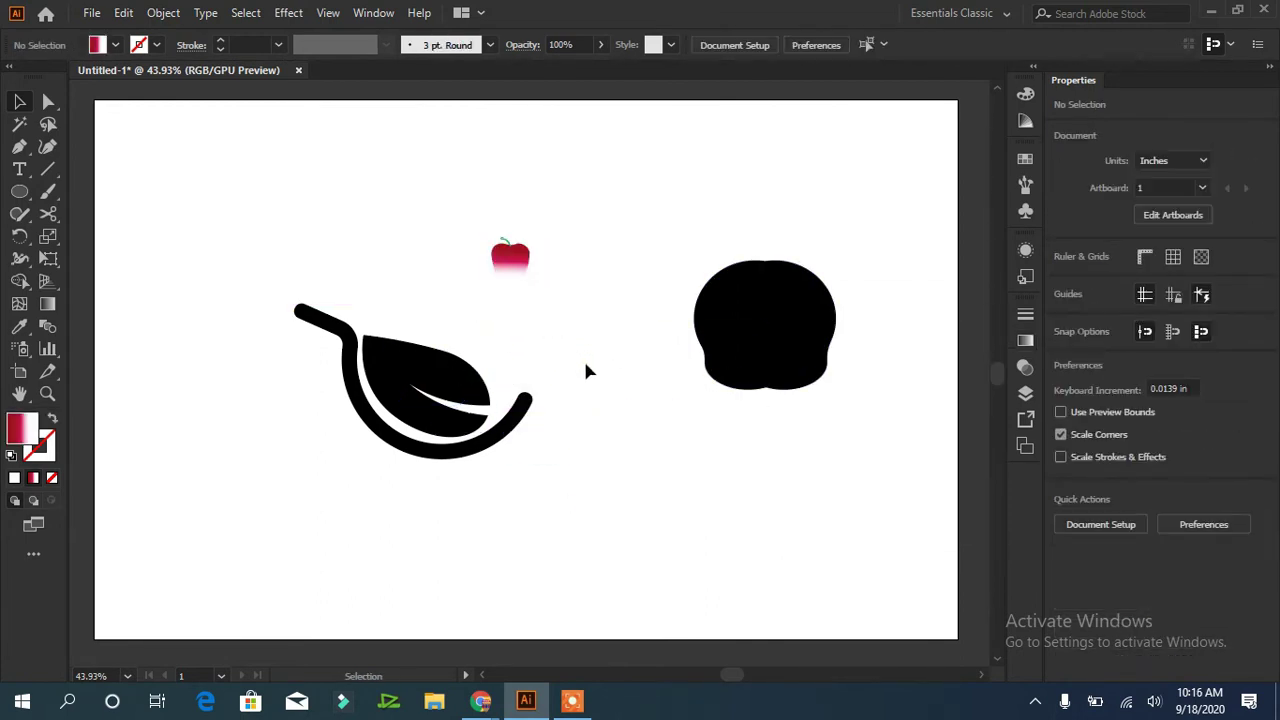
left_click_drag(550, 220, 463, 356)
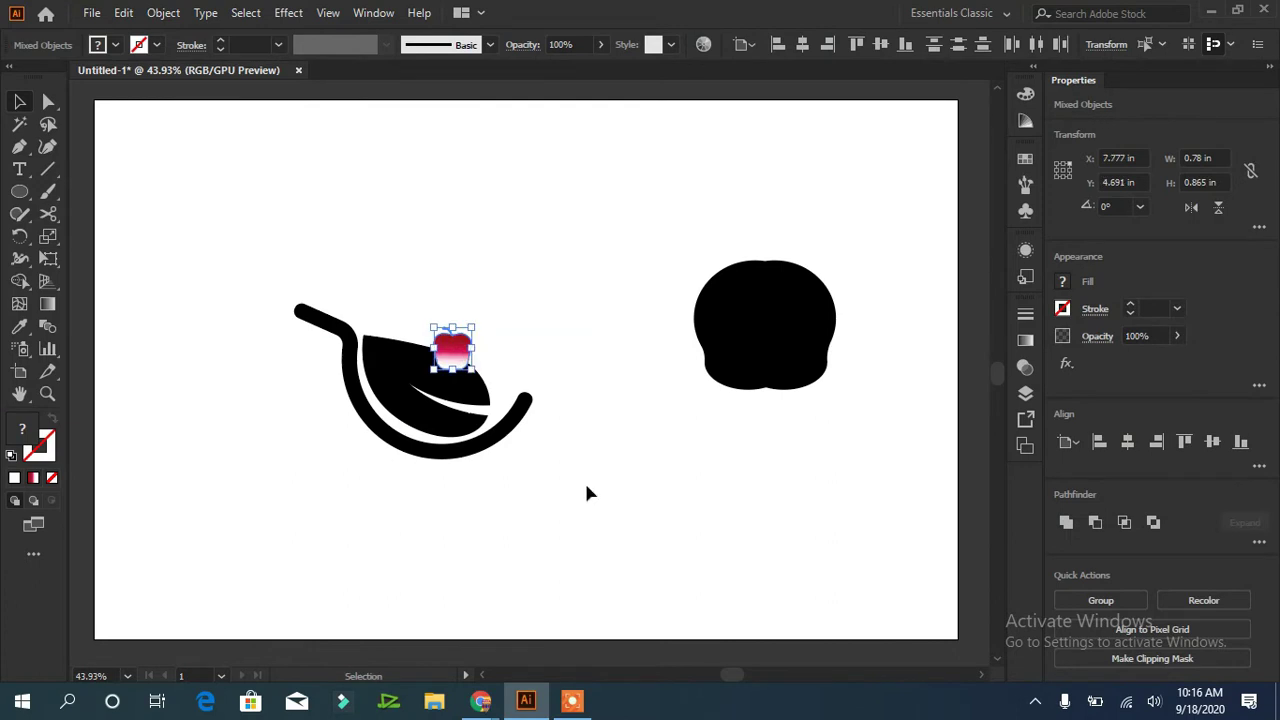
Merge the leaf with the apple's overlapping area using the Shape Builder tool
left_click_drag(310, 453, 308, 450)
left_click(19, 281)
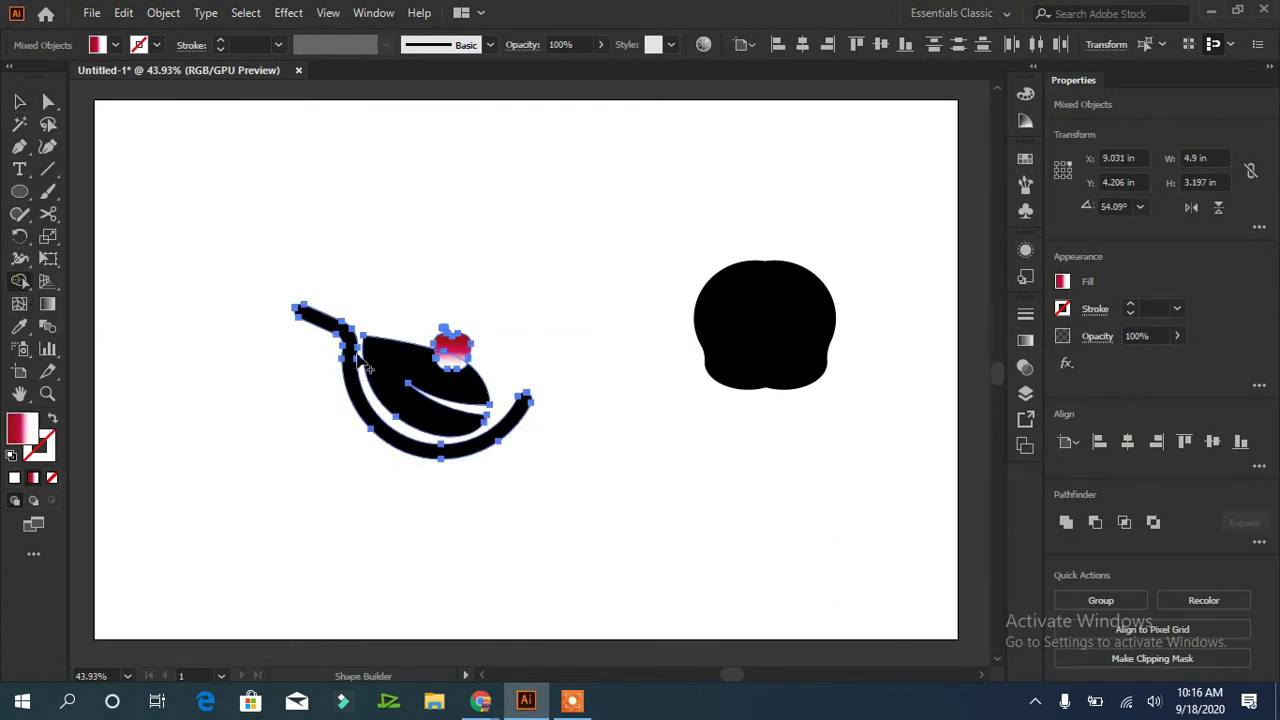
left_click(475, 381)
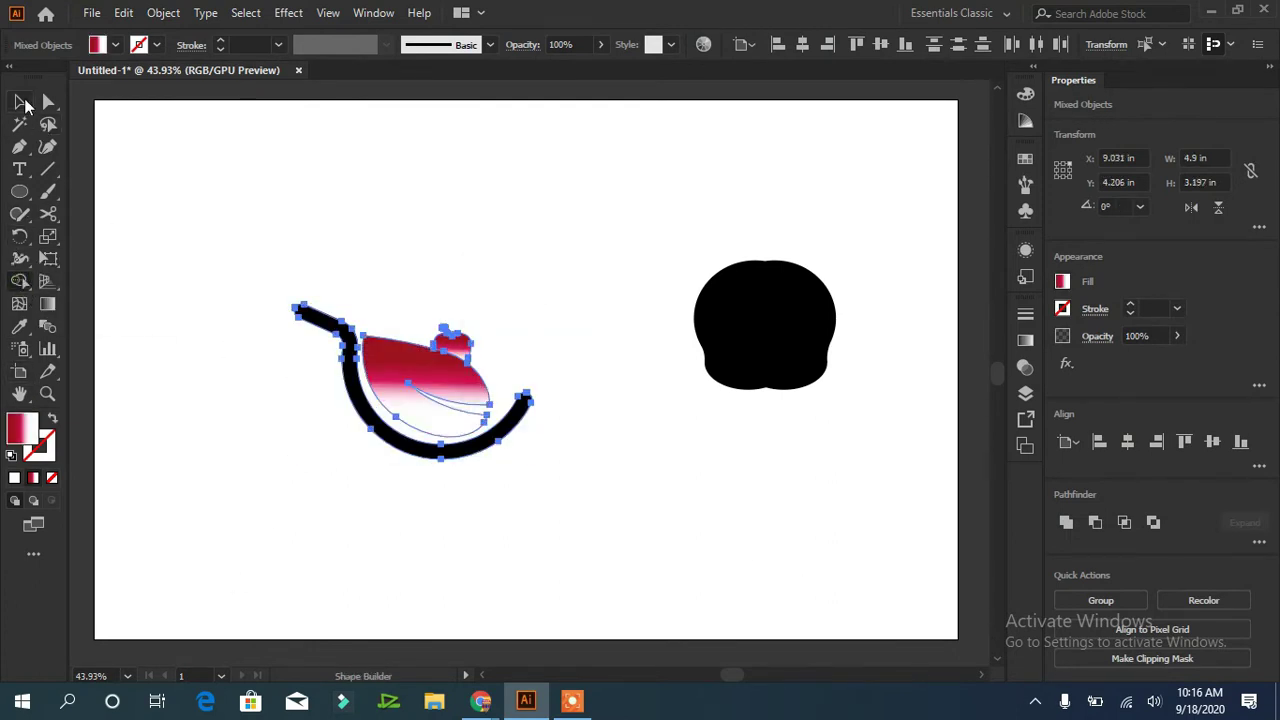
Fill the merged leaf with dark green
left_click(20, 102)
left_click(440, 378)
left_click(115, 45)
left_click(78, 103)
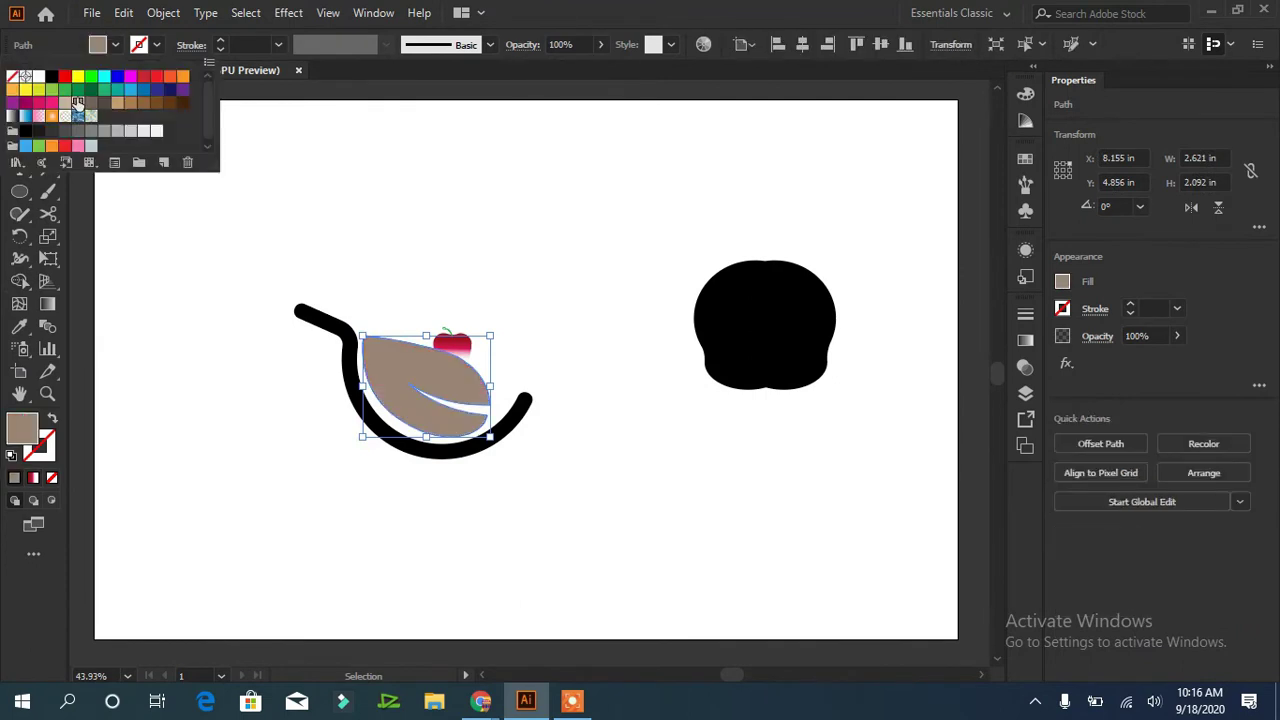
left_click(77, 89)
left_click(215, 318)
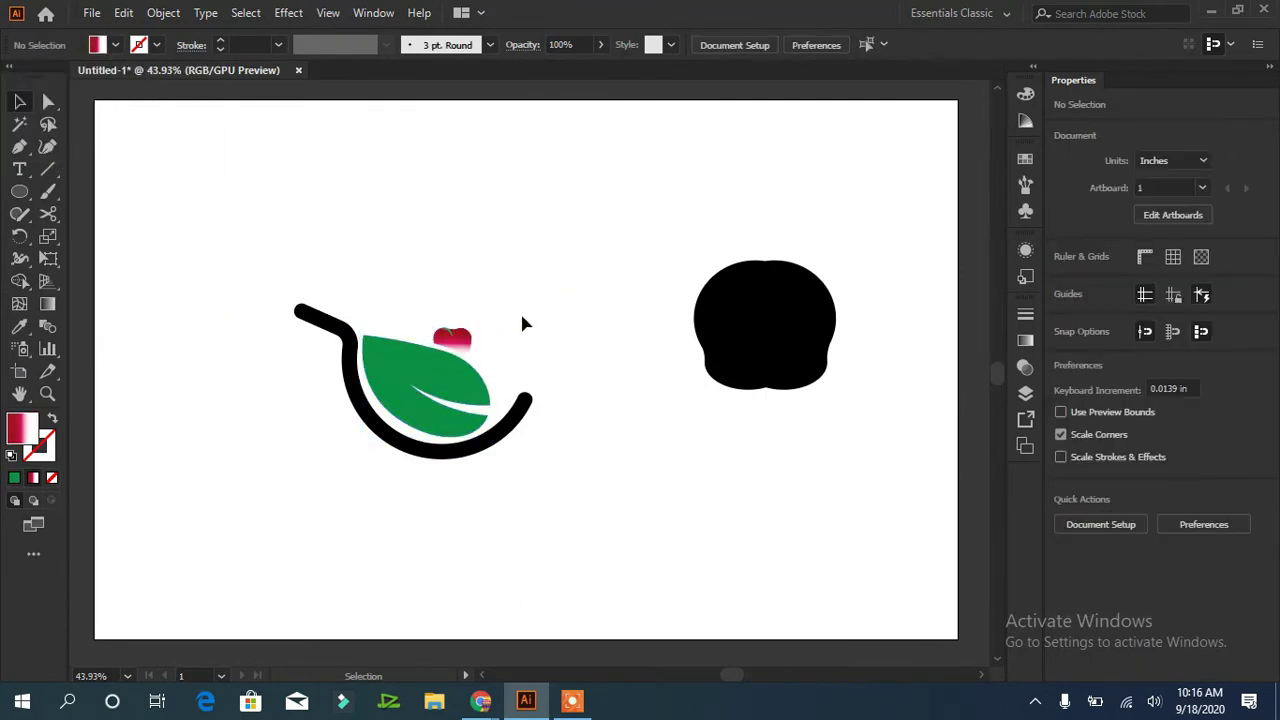
Unite the small green ring and the curved stem on the apple into one shape
left_click(435, 367)
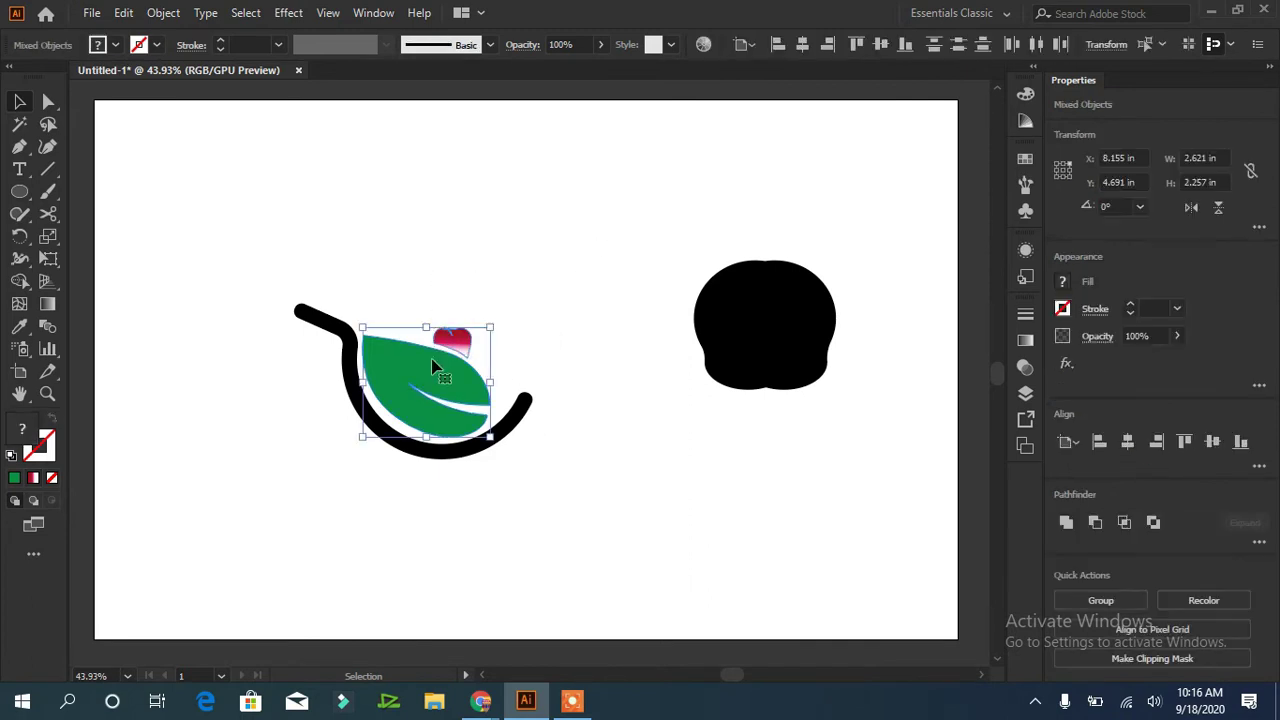
key("ctrl+minus")
key("ctrl+minus")
key("ctrl+equal")
key("ctrl+equal")
key("ctrl+equal")
key("ctrl+equal")
key("ctrl+equal")
key("ctrl+equal")
key("ctrl+equal")
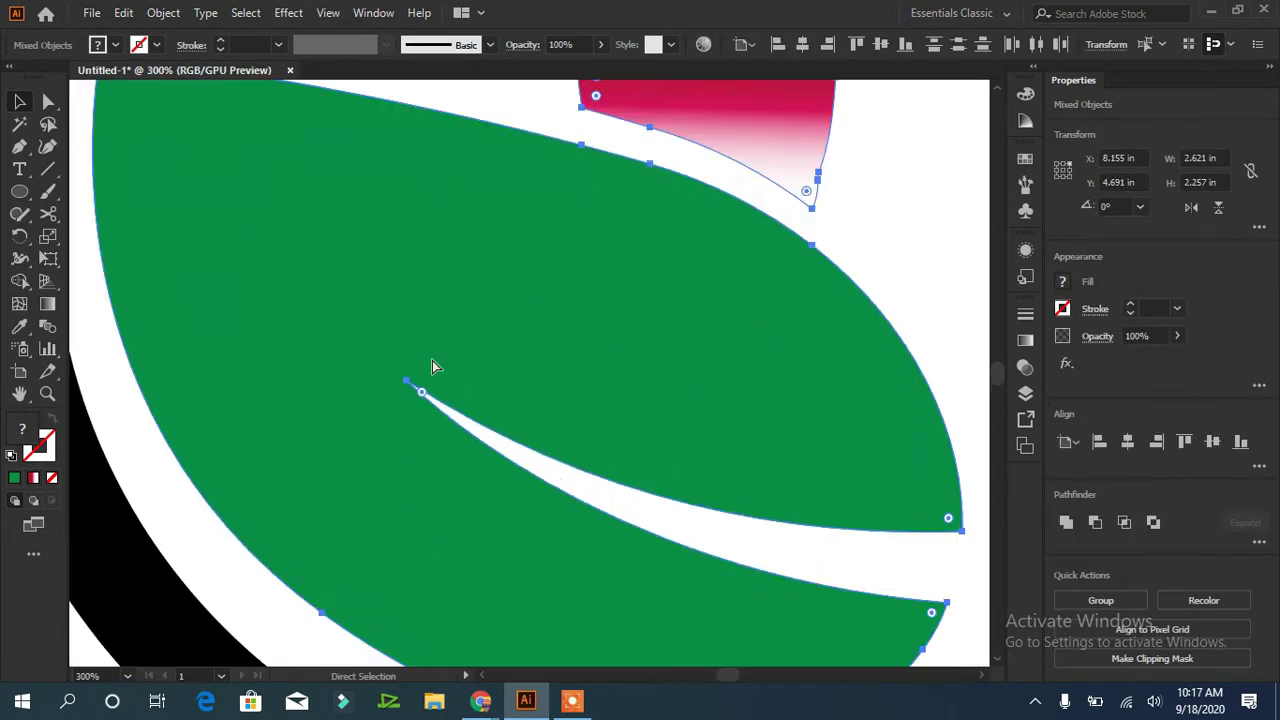
key("space")
left_click_drag(541, 264, 431, 591)
key("ctrl+shift+a")
left_click(584, 353)
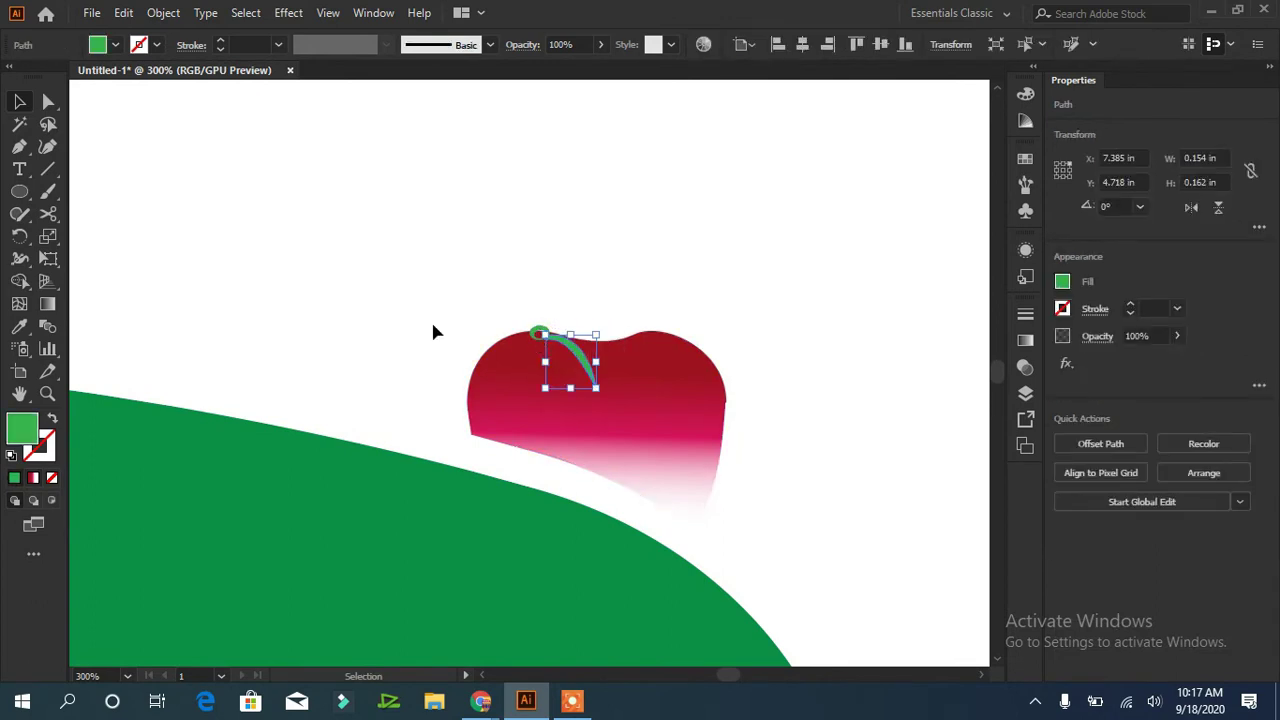
left_click(539, 330)
left_click(540, 330)
left_click(577, 354, "shift")
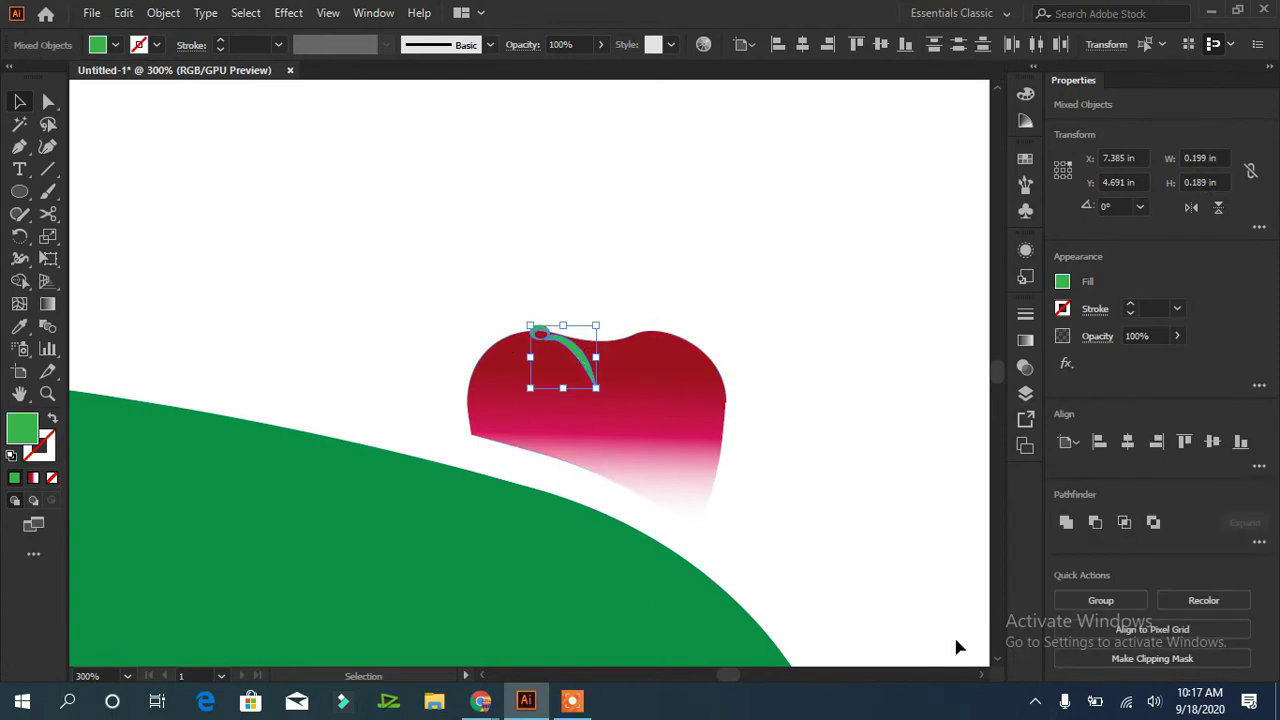
left_click(1066, 522)
Move the united stem straight up so its lower tip rests on the apple's top edge
left_click_drag(575, 357, 572, 304)
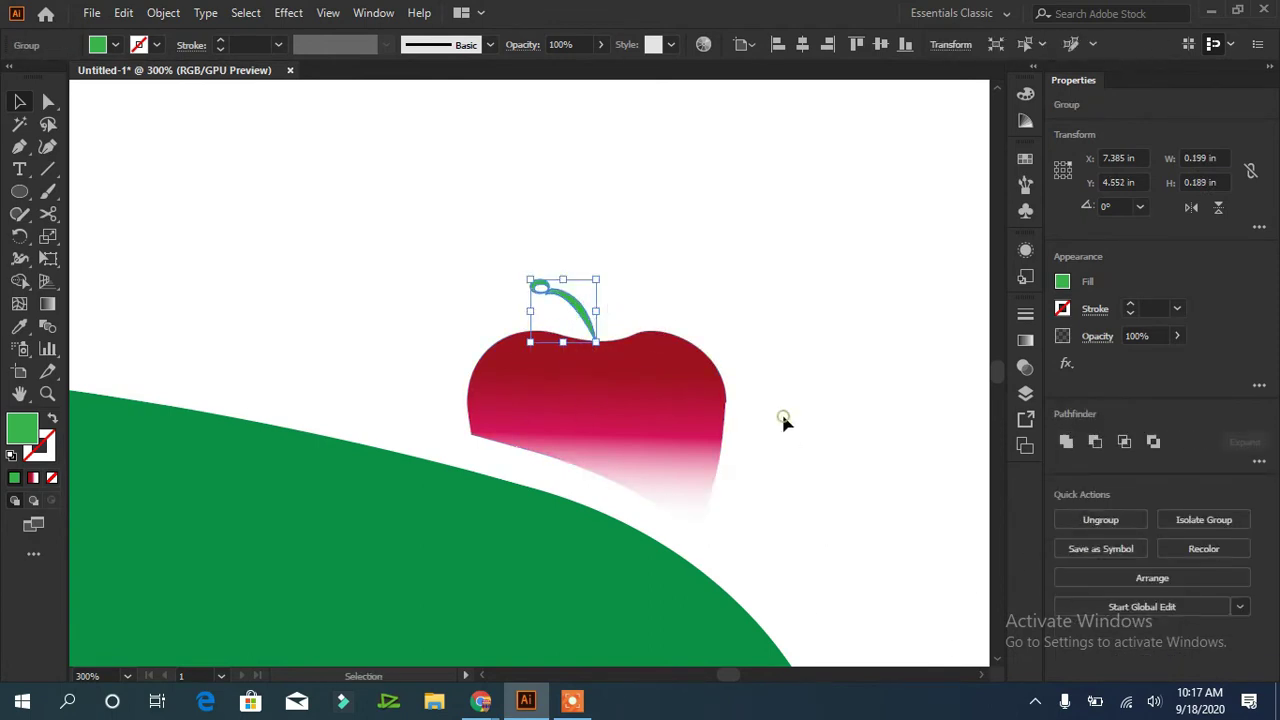
left_click(506, 394, "shift")
left_click(845, 588)
key("ctrl+0")
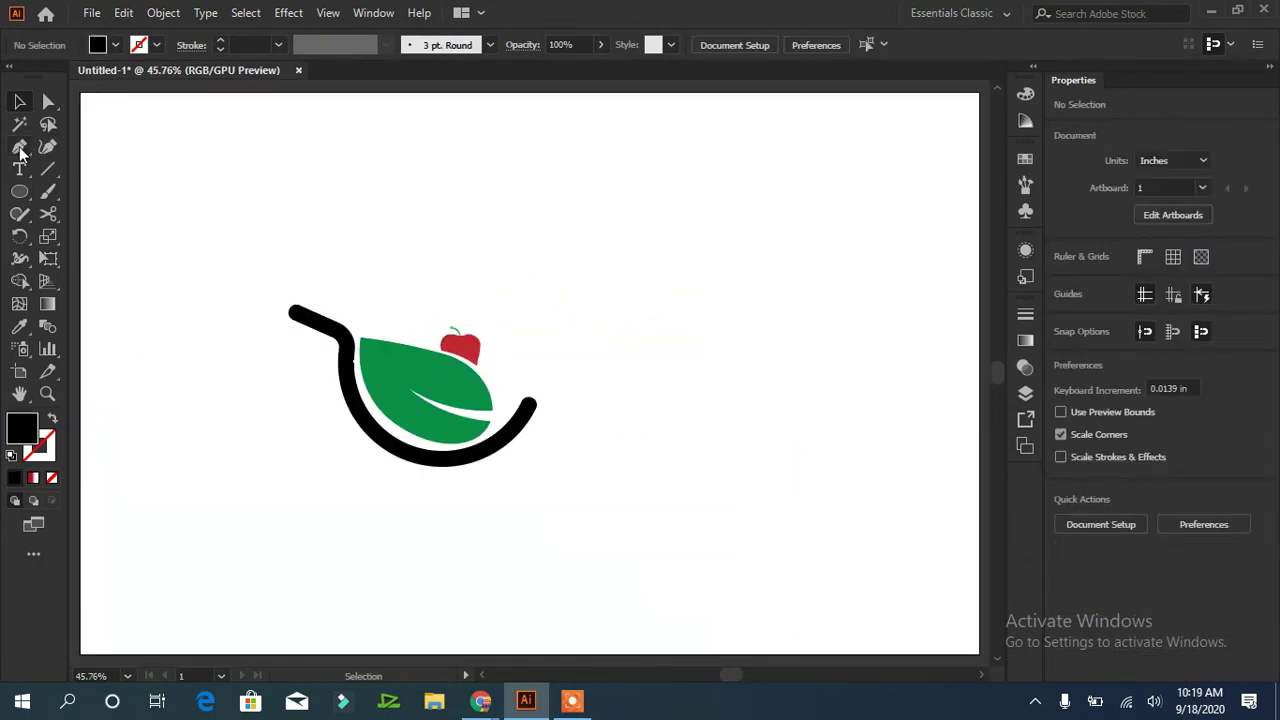
Draw a closed black shape about 5 in tall with the Pen tool beside the leaf, rounded above and tapering to a point below
left_click(19, 146)
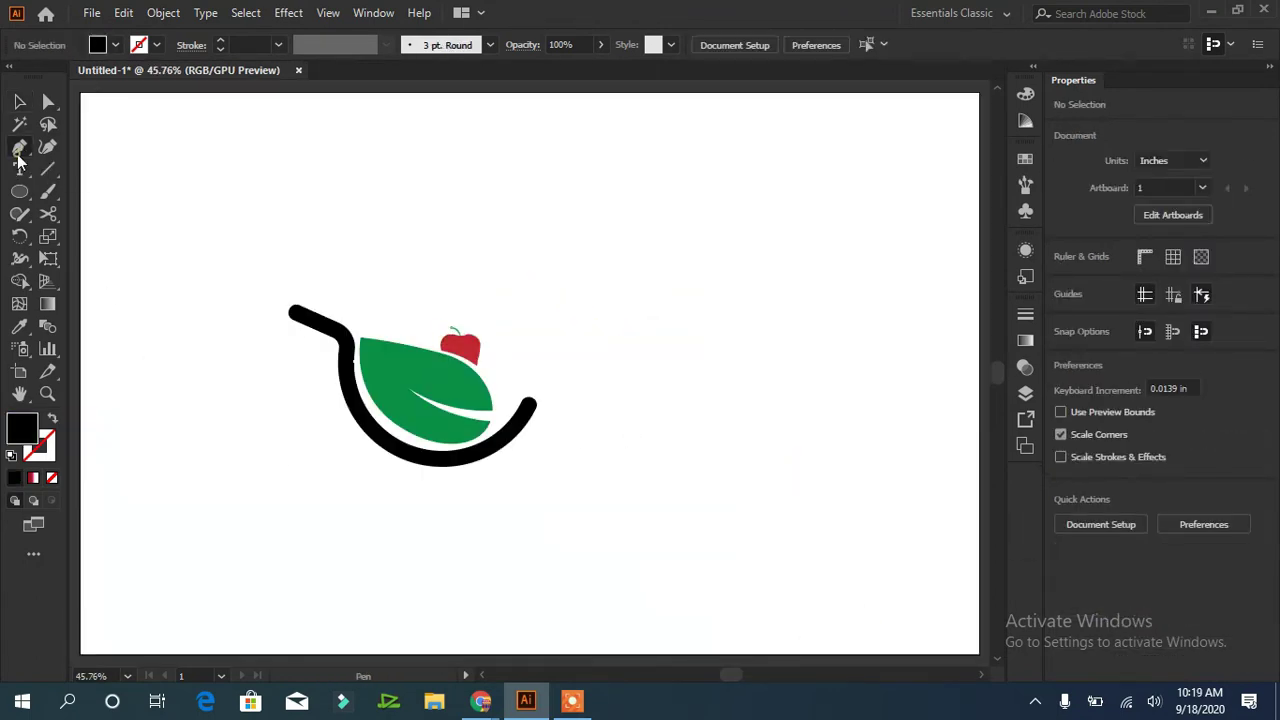
left_click_drag(656, 286, 711, 286)
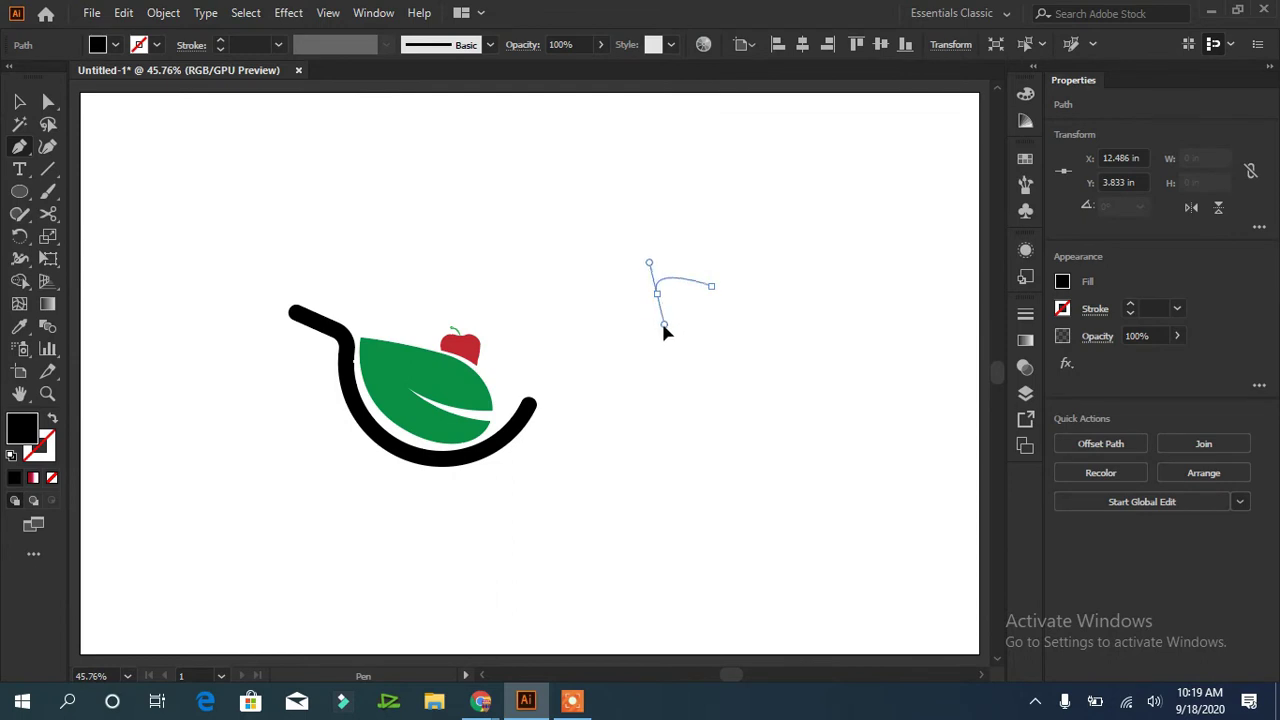
left_click_drag(656, 337, 659, 335)
left_click(711, 535)
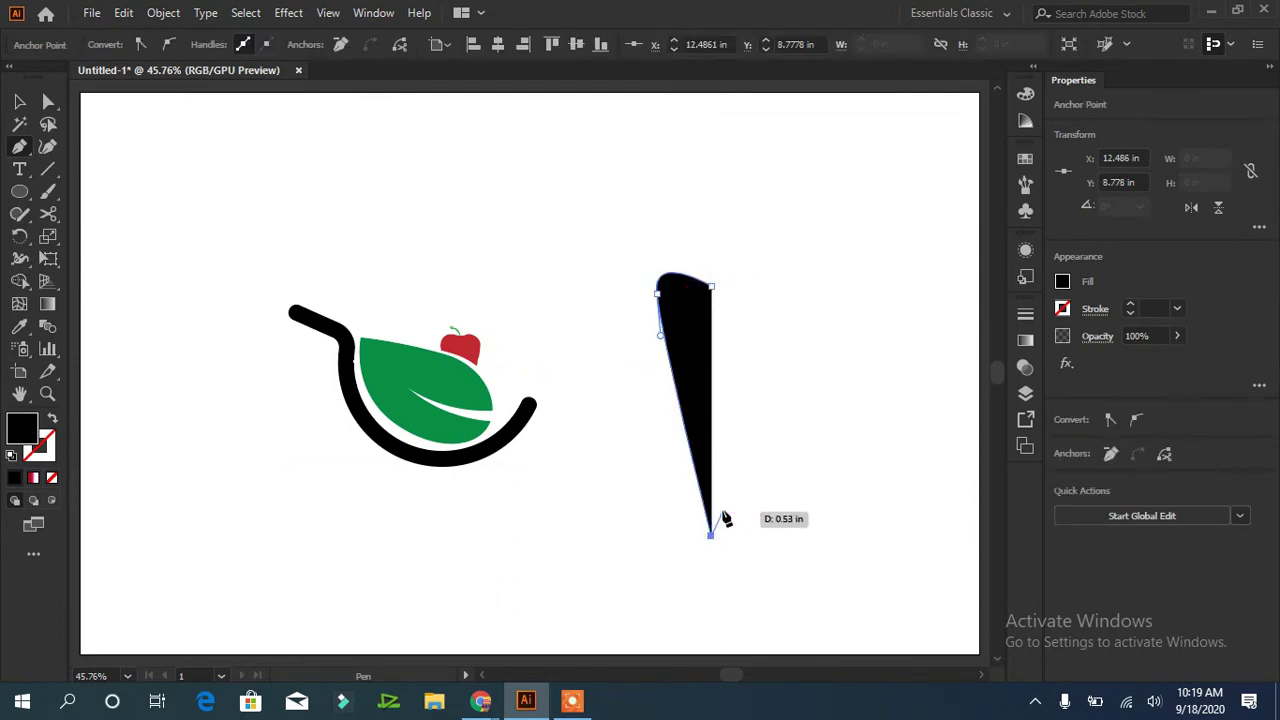
left_click(711, 287)
left_click(653, 253)
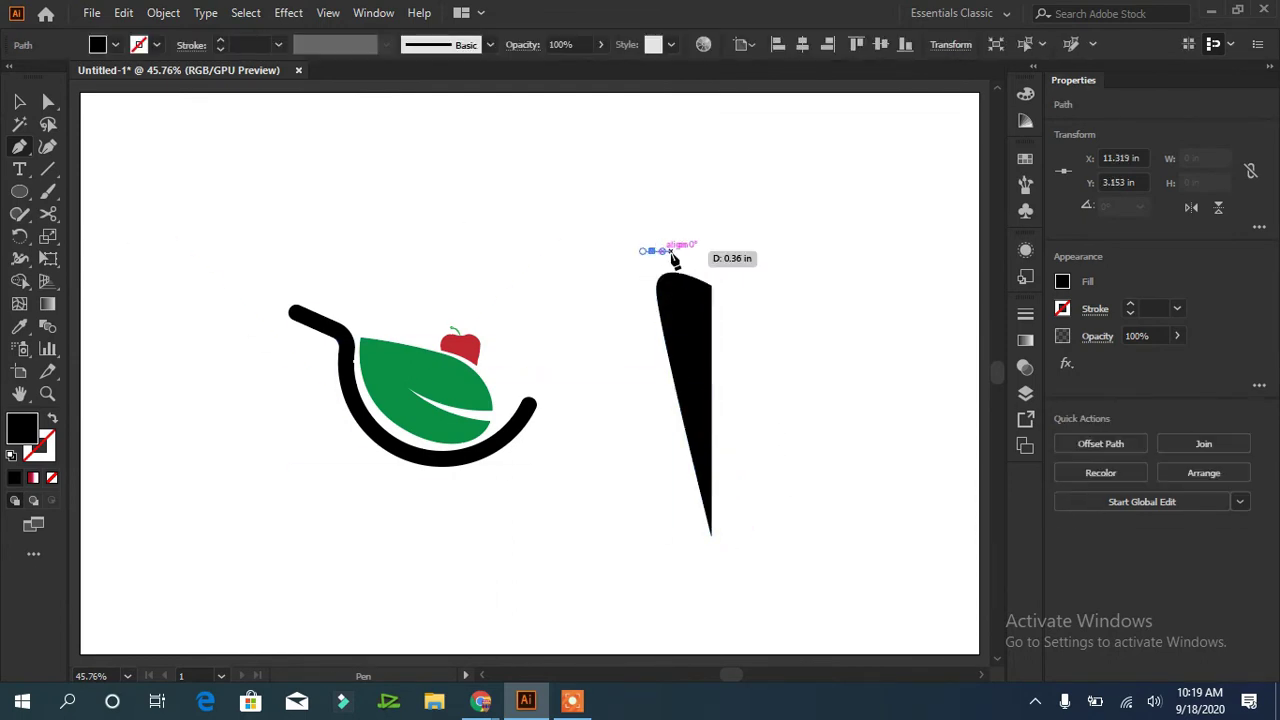
key("ctrl+z")
Reshape the tapered shape's rounded upper corner into a fuller curve by adjusting the direction handle of its side anchor point
left_click(19, 101)
left_click(671, 283)
left_click(48, 101)
left_click_drag(694, 295, 808, 212)
left_click(708, 262)
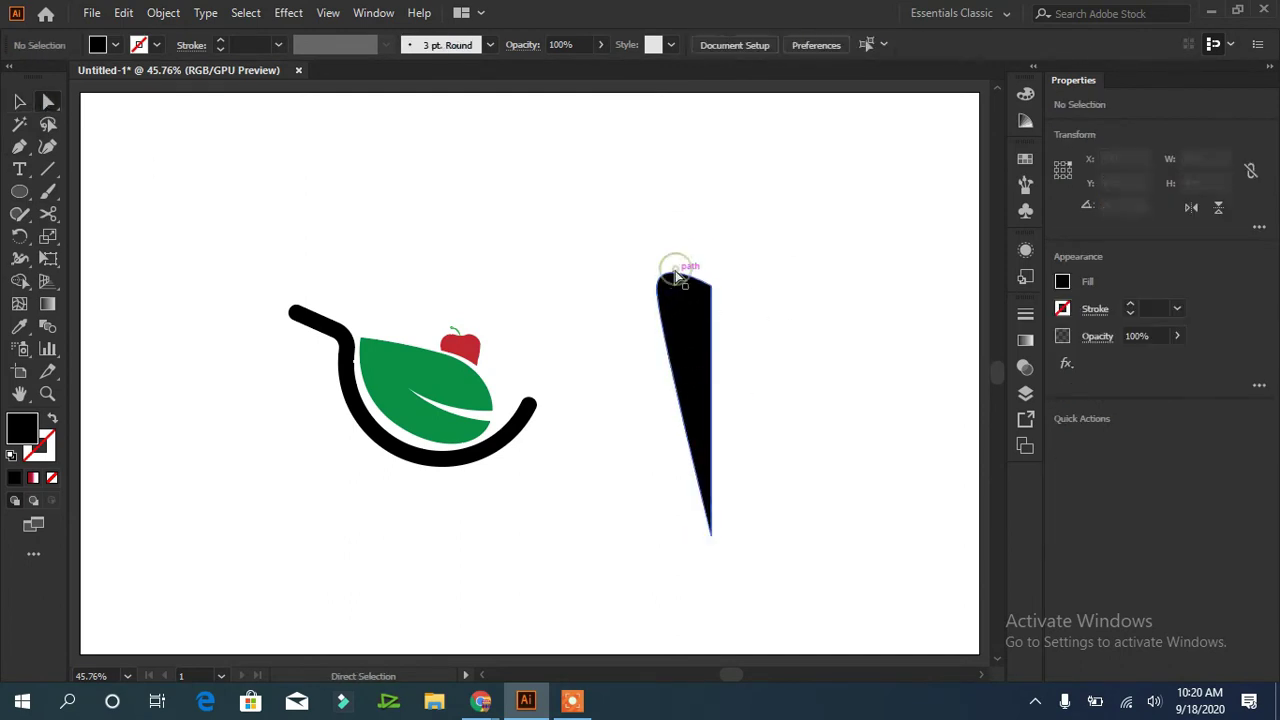
left_click(657, 292)
left_click(640, 318)
left_click(657, 292)
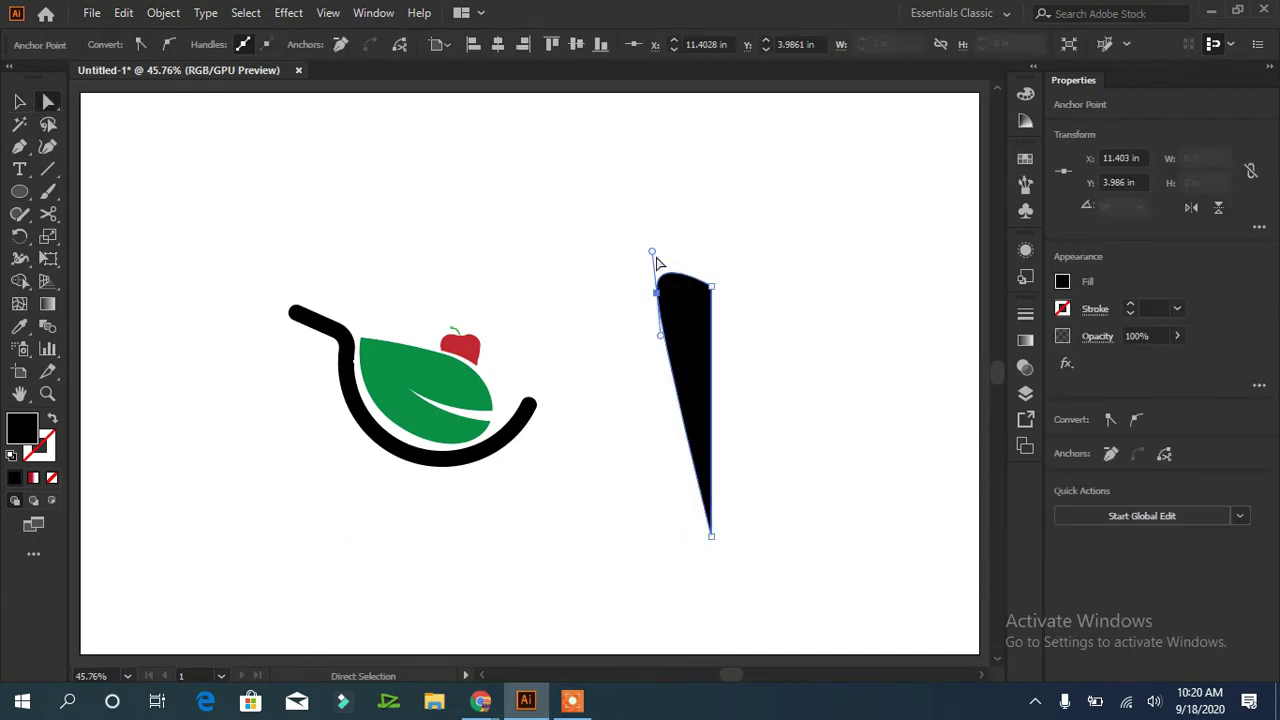
left_click_drag(652, 252, 672, 265)
left_click(816, 400)
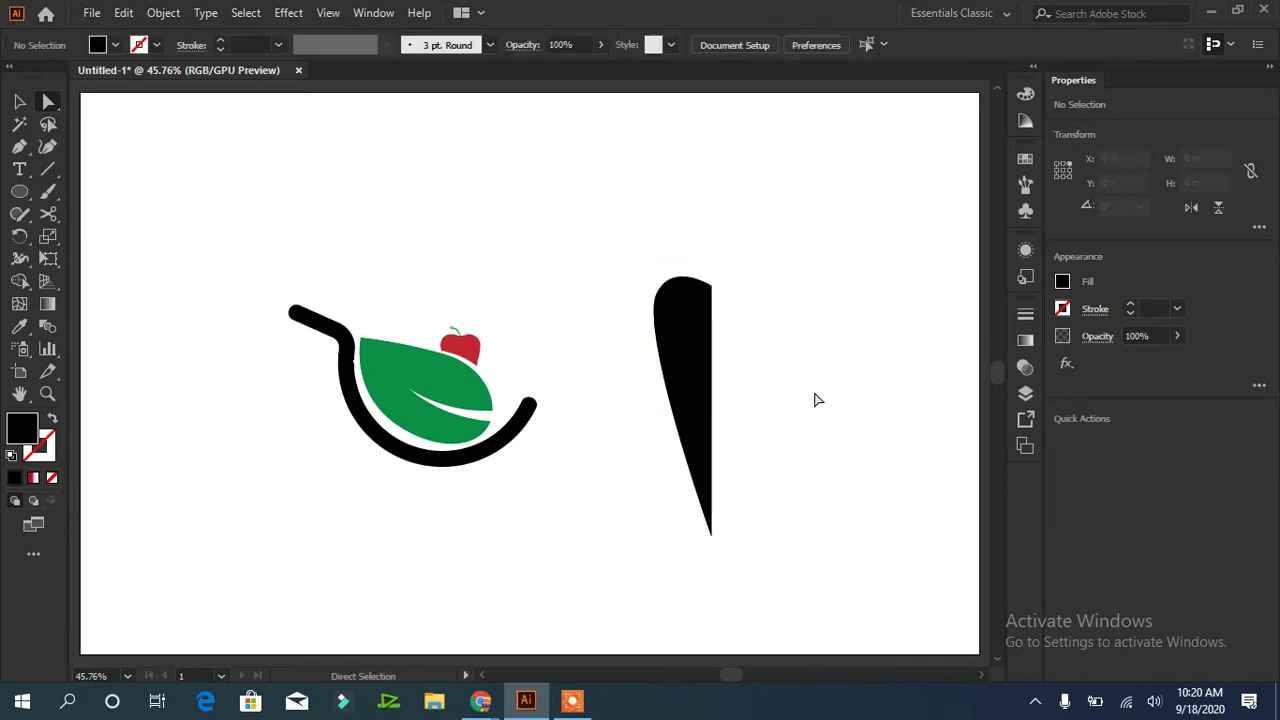
Create a mirrored copy of the tapered black shape across the vertical axis
left_click(689, 350)
key("v")
right_click(665, 275)
mouse_move(752, 588)
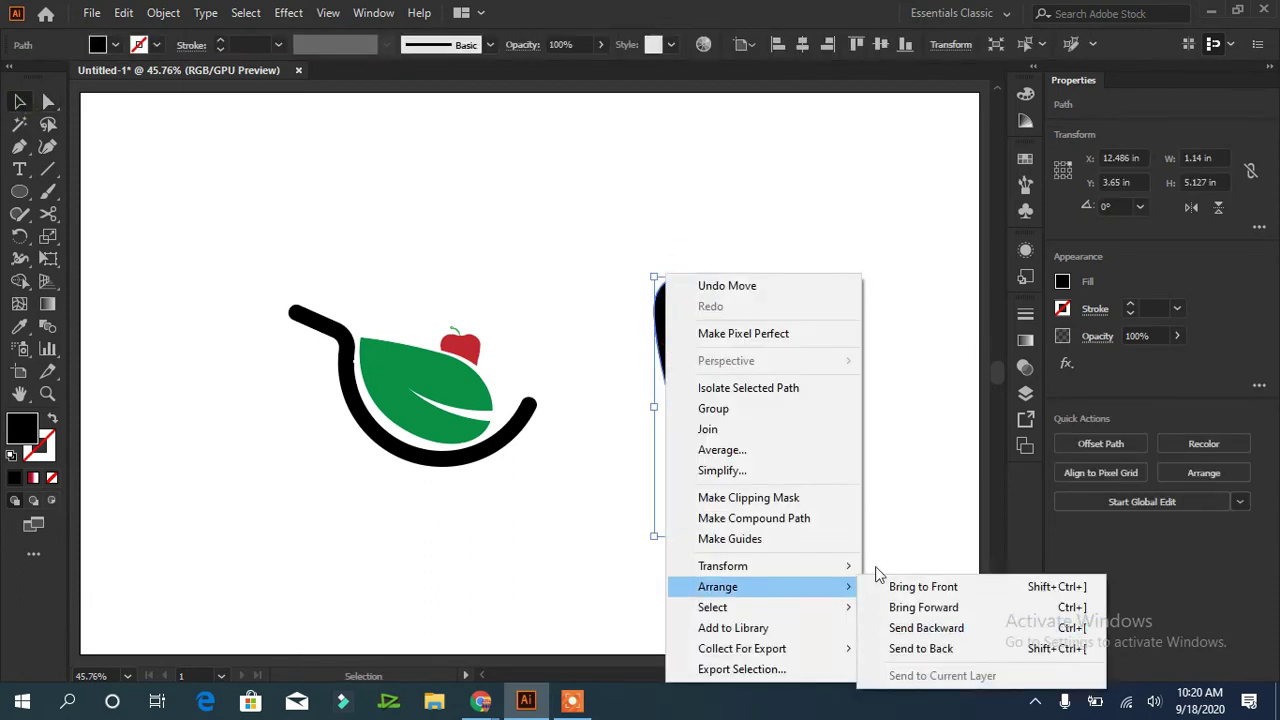
mouse_move(838, 567)
left_click(938, 468)
left_click(888, 463)
Move the mirrored copy horizontally until its straight edge meets the original's straight edge, forming a symmetrical carrot outline
key("shift+Right")
key("shift+Right")
key("shift+Right")
key("shift+Right")
key("shift+Right")
key("shift+Right")
key("shift+Right")
key("shift+Right")
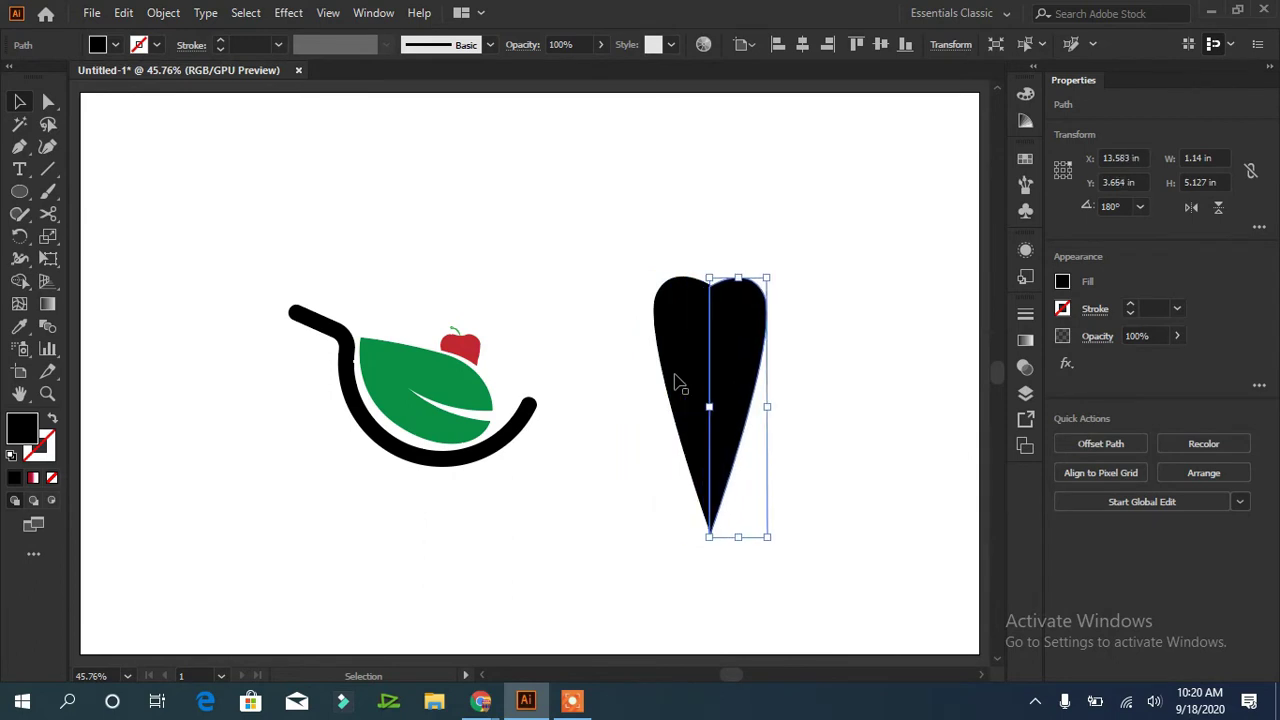
key("Right")
key("Right")
Unite the two mirrored halves into a single carrot shape
left_click(812, 412)
left_click_drag(806, 274, 678, 440)
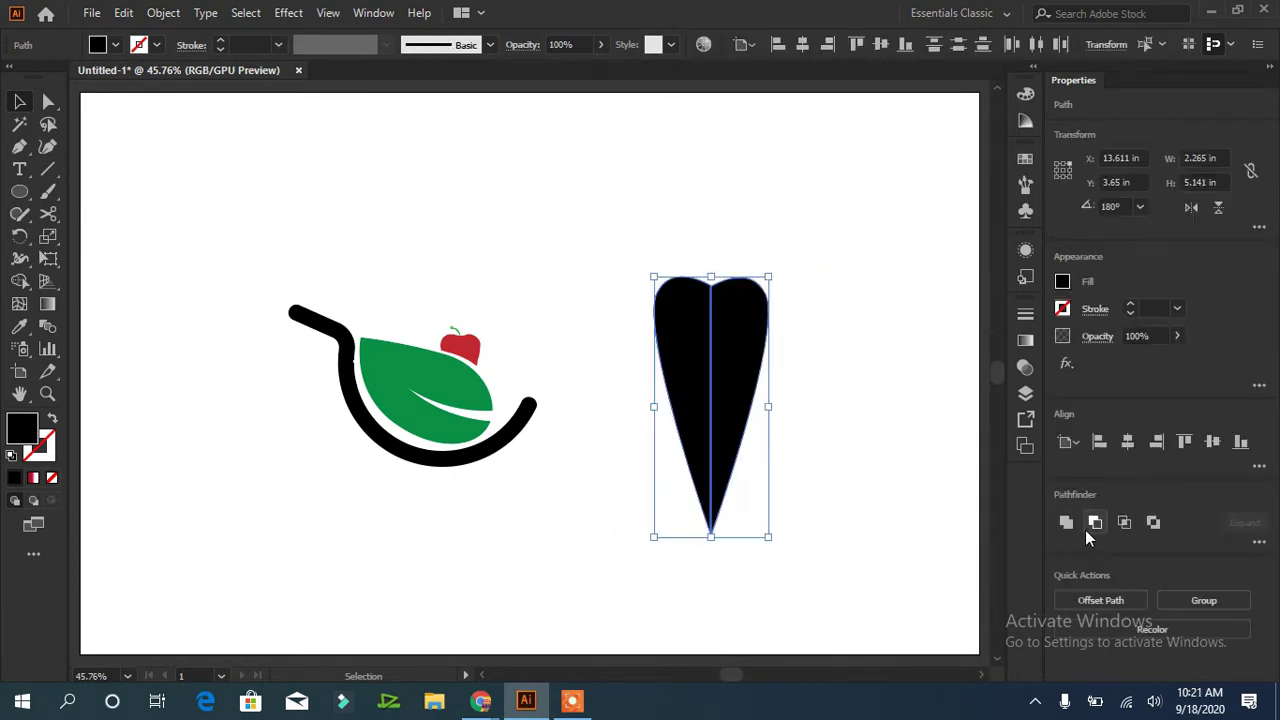
left_click(1067, 521)
left_click(797, 428)
Raise the middle anchor point of the carrot's upper edge to make the notch shallower
left_click(47, 103)
left_click(711, 287)
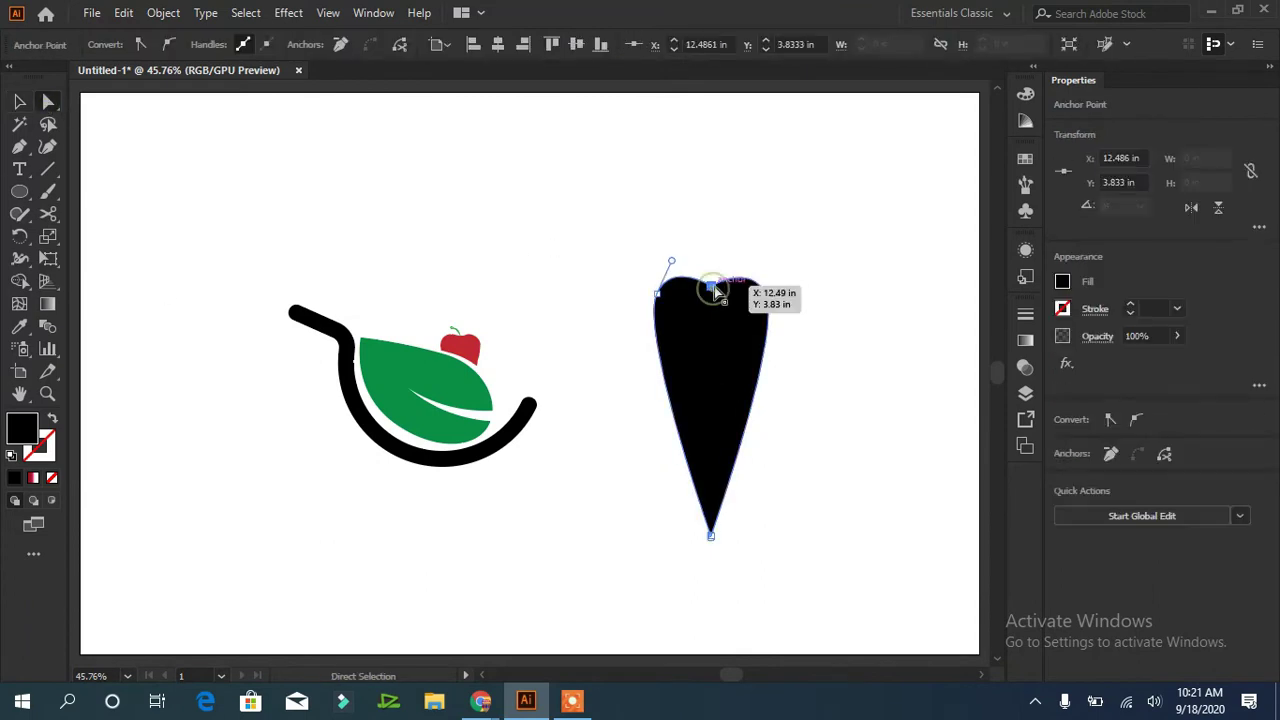
left_click(791, 279)
left_click_drag(699, 304, 711, 272)
left_click(793, 314)
left_click(711, 272)
left_click(840, 288)
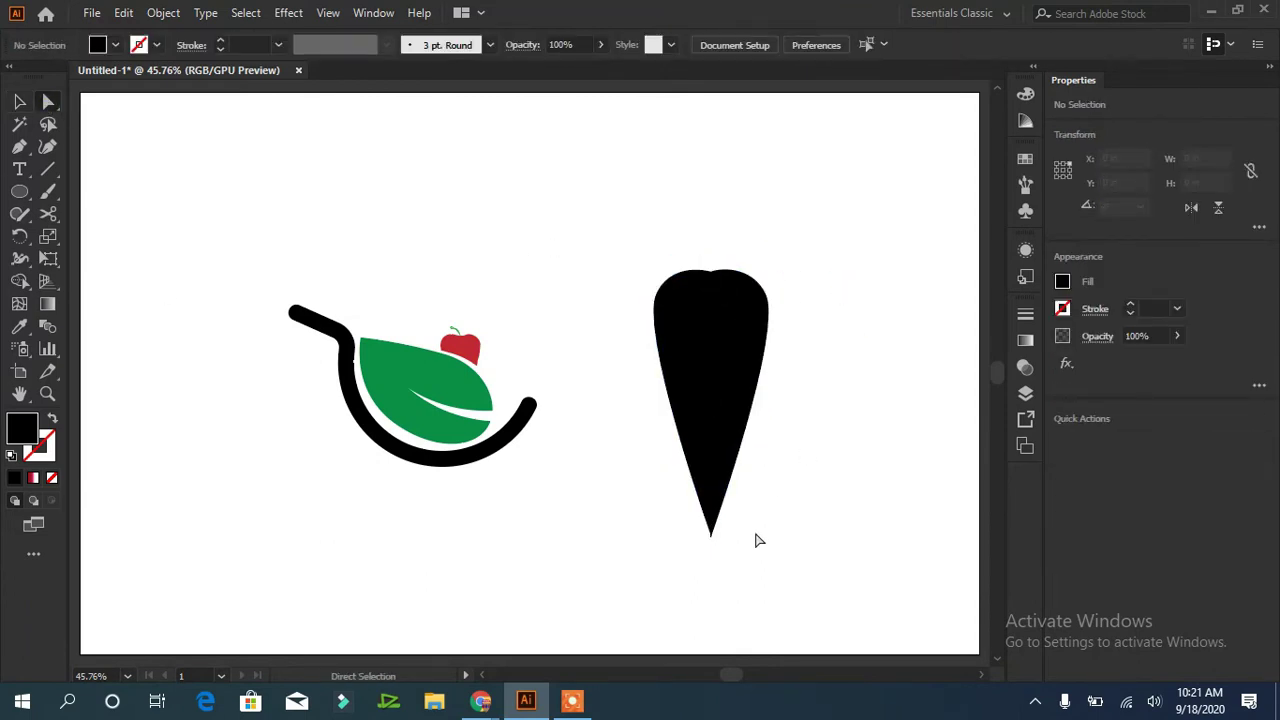
left_click(711, 535)
left_click(797, 567)
Narrow the carrot shape to about 1.7 in wide, keeping its height
left_click(723, 347)
left_click(19, 103)
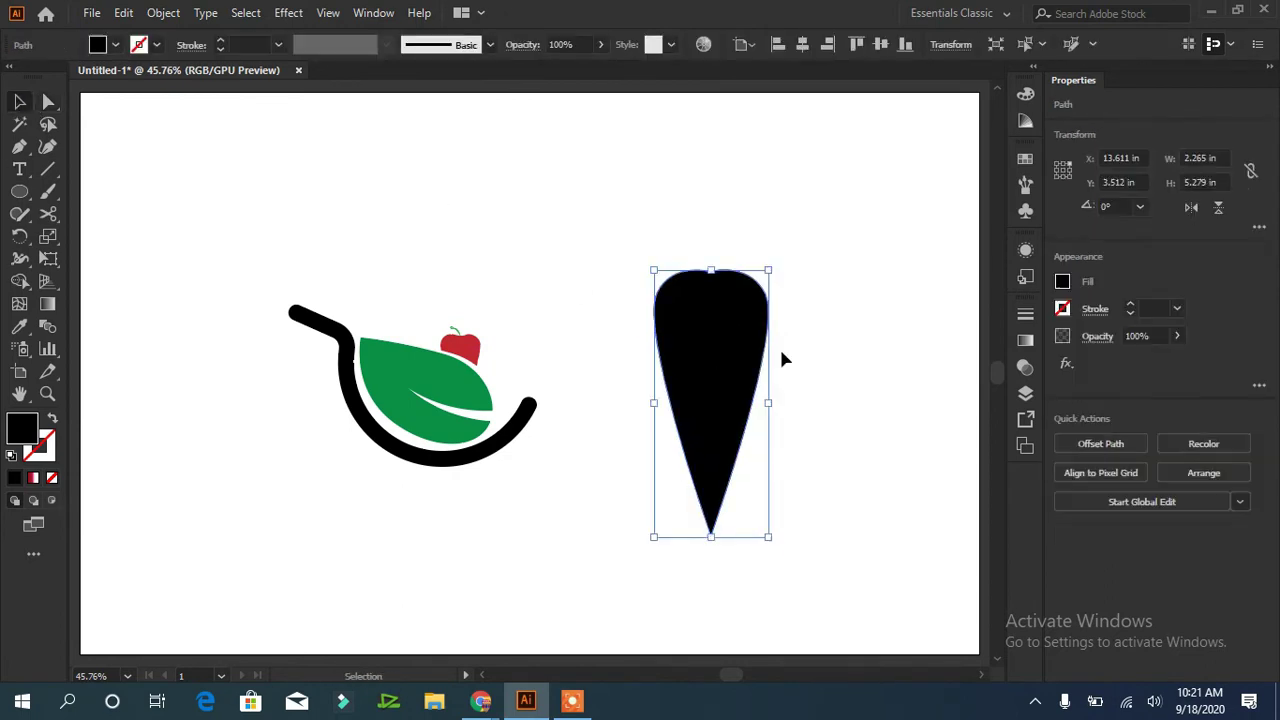
left_click_drag(769, 403, 741, 403)
left_click(820, 423)
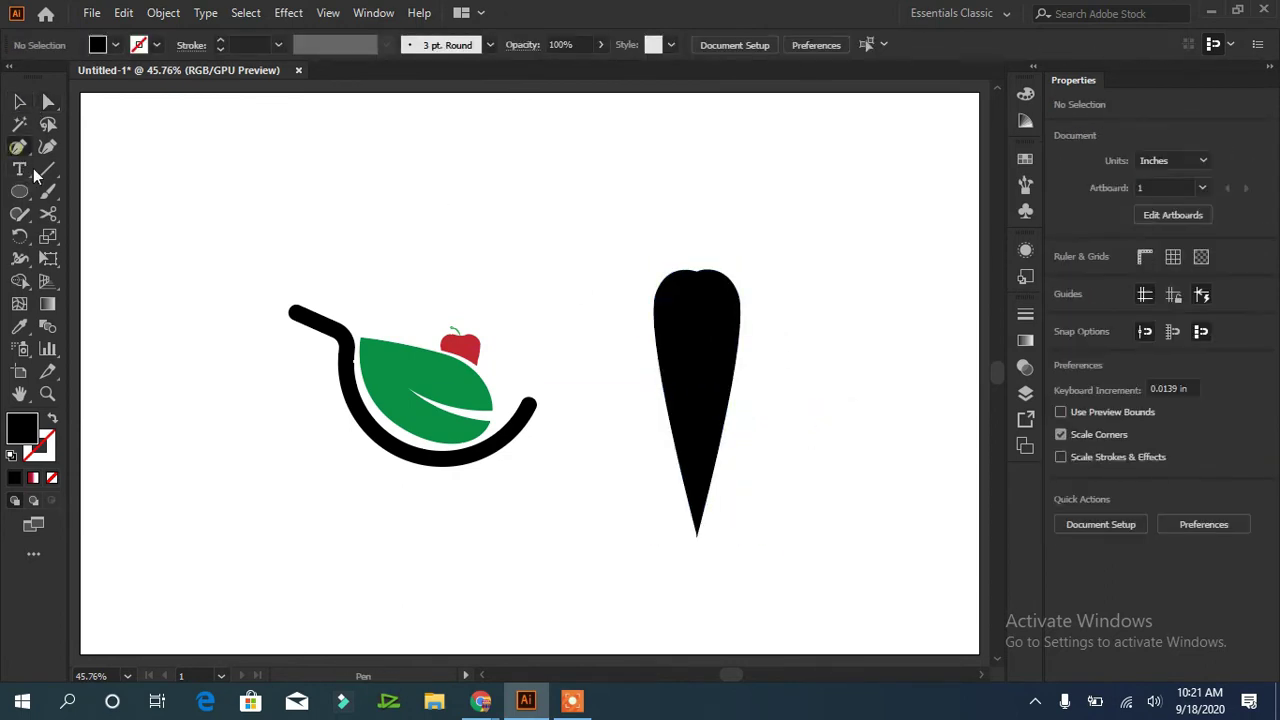
Draw a thin curved black stem about 1.5 in wide and 2.2 in tall with the Pen tool, rising from the carrot's notch
left_click(627, 200)
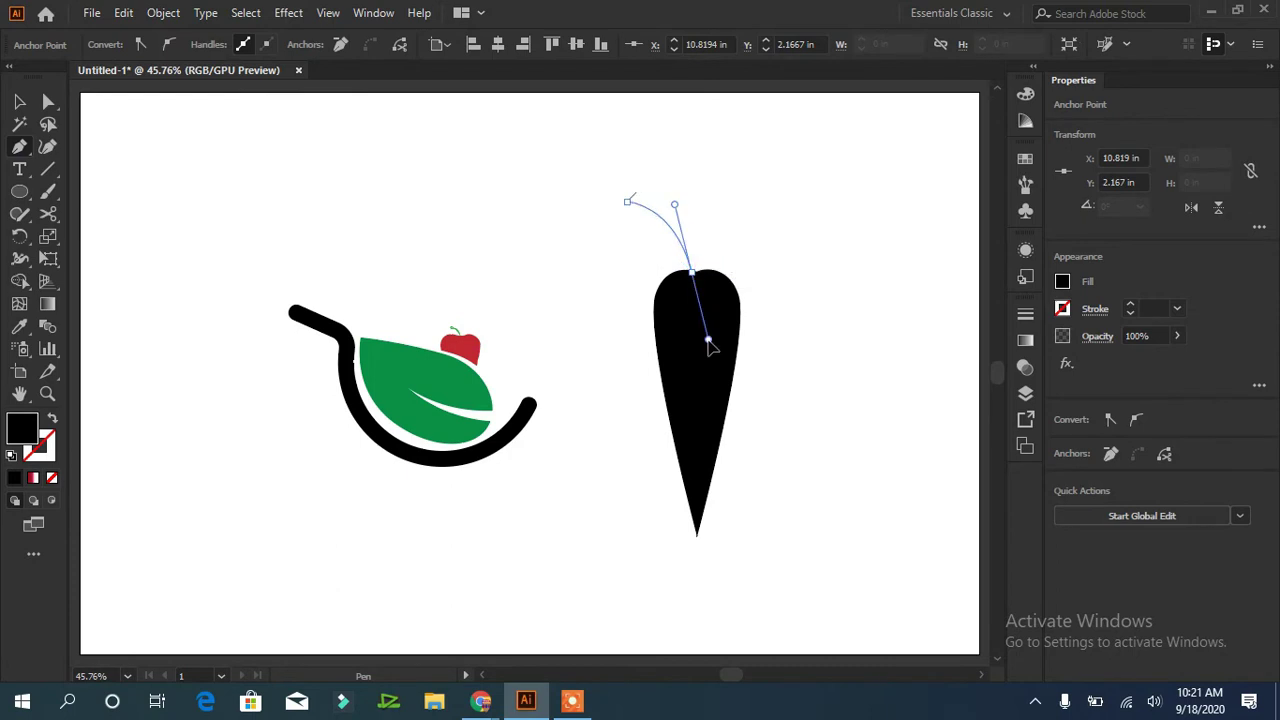
left_click_drag(636, 193, 586, 175)
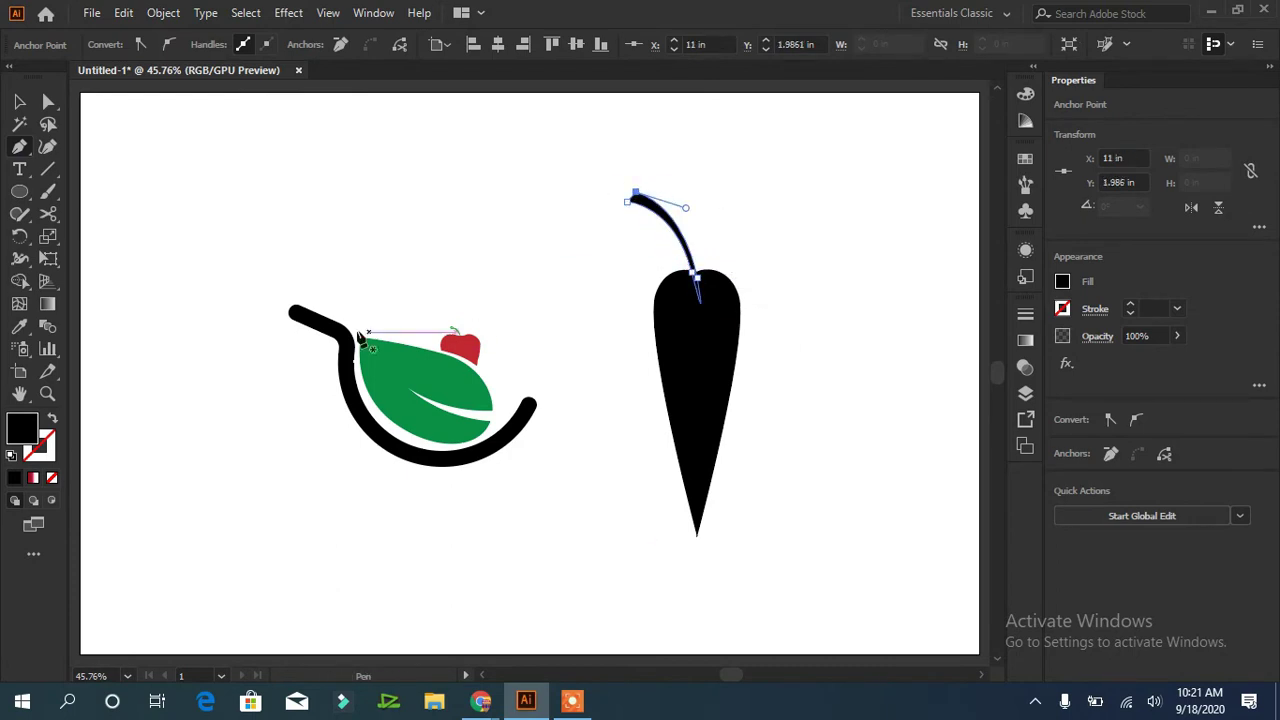
left_click(19, 103)
Create a mirrored copy of the curved stem and fit it as a smaller second stem on the notch's other side
right_click(670, 228)
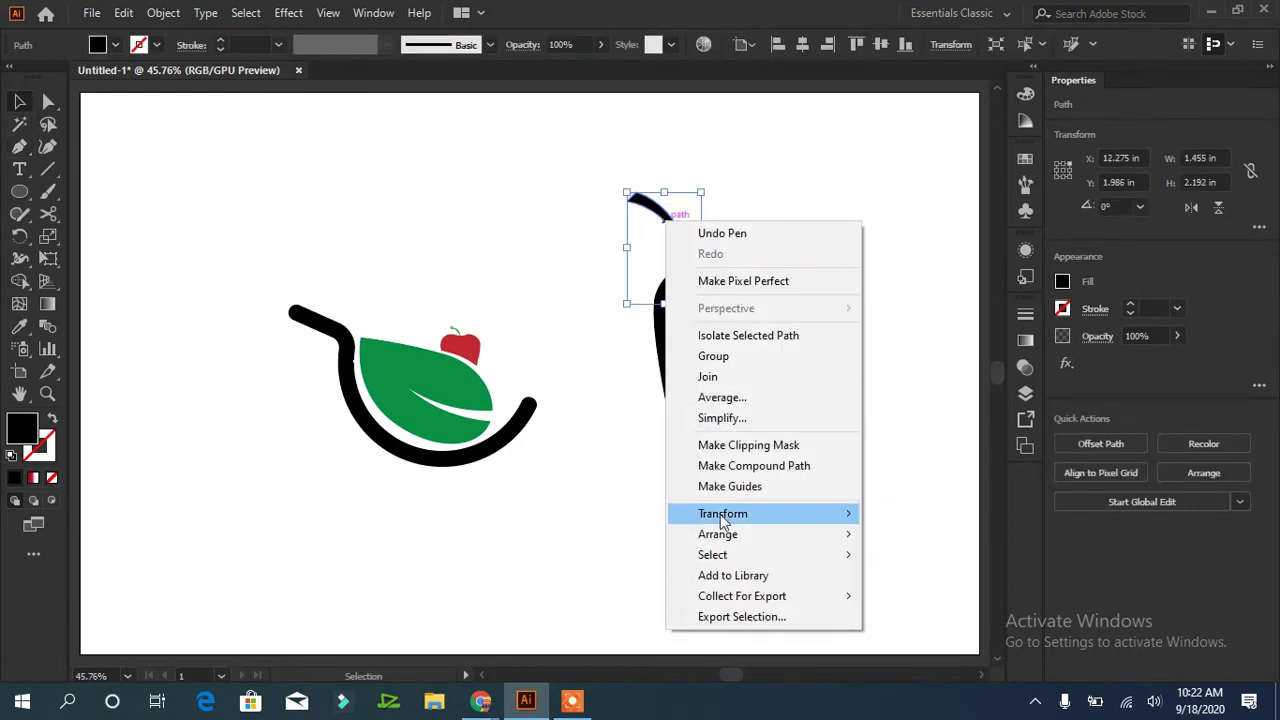
mouse_move(720, 512)
left_click(943, 580)
left_click(894, 434)
left_click_drag(636, 210, 678, 212)
left_click(680, 238)
Shrink the original curved stem to about 0.86 in wide and 1.57 in tall, with its base on the carrot's notch
left_click_drag(627, 164, 653, 194)
left_click(758, 228)
left_click(684, 232)
left_click(19, 146)
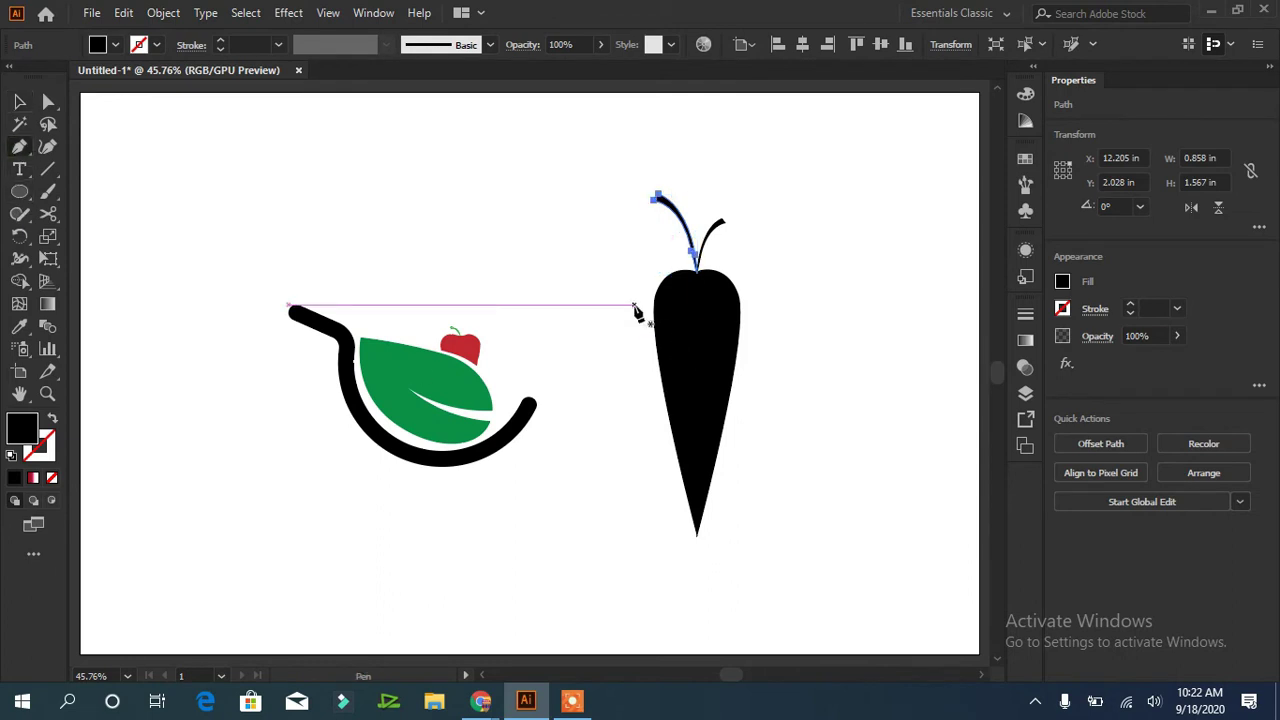
left_click(635, 303)
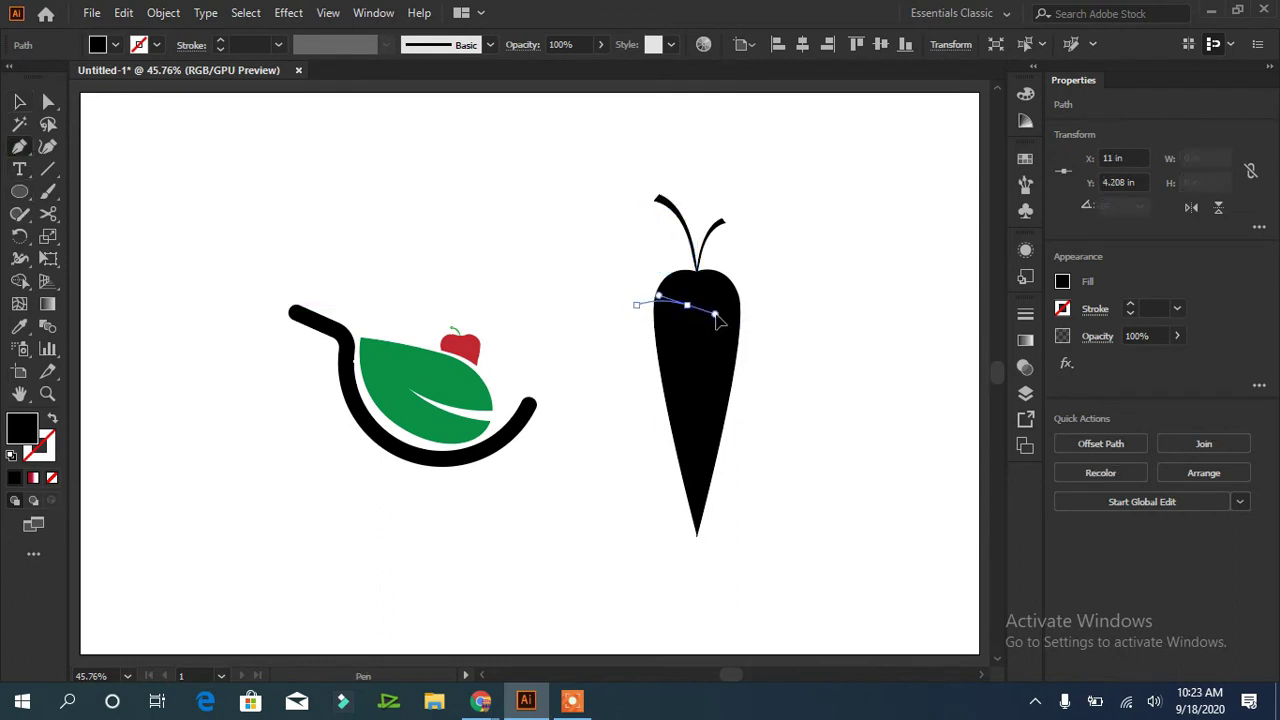
left_click(687, 305)
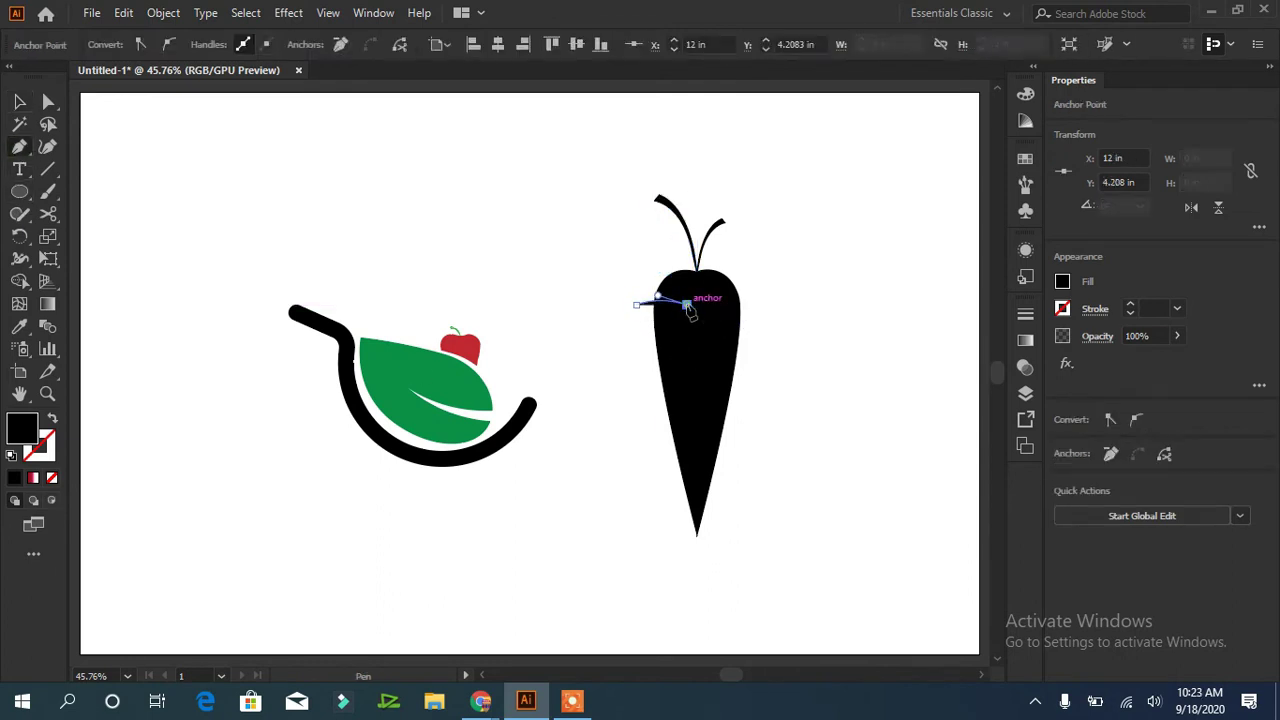
left_click(635, 331)
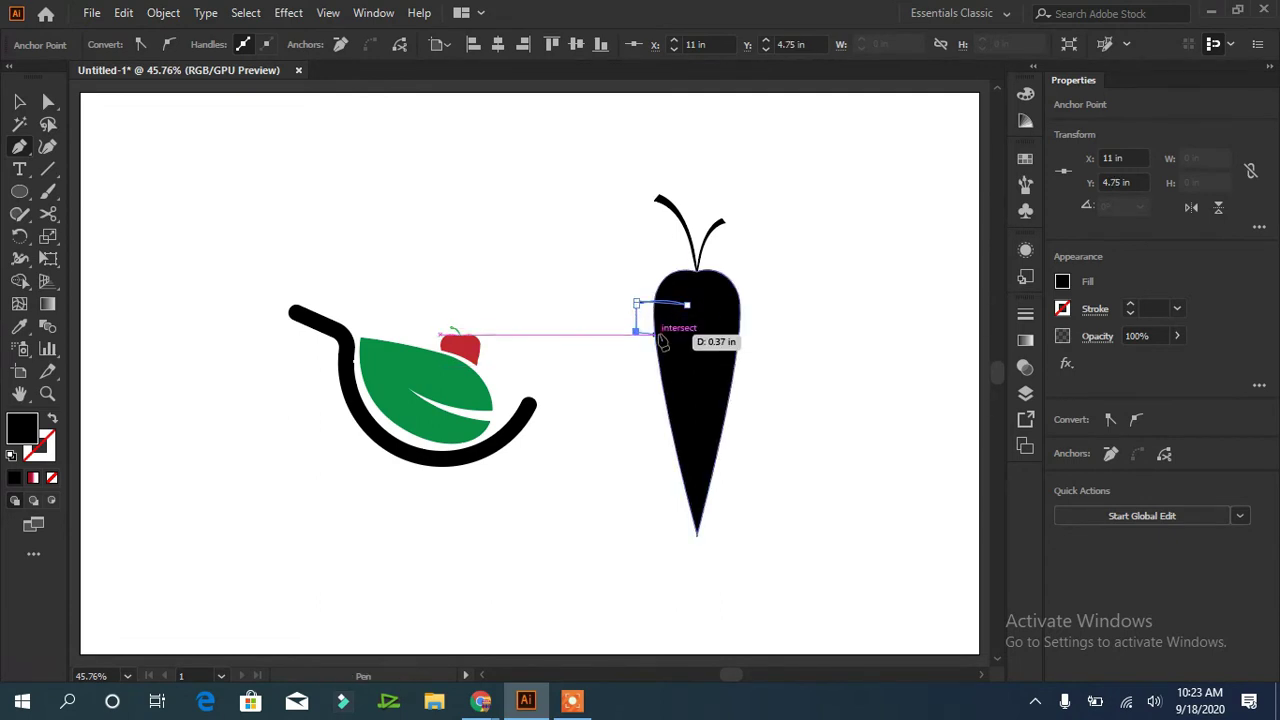
left_click(474, 262, "ctrl")
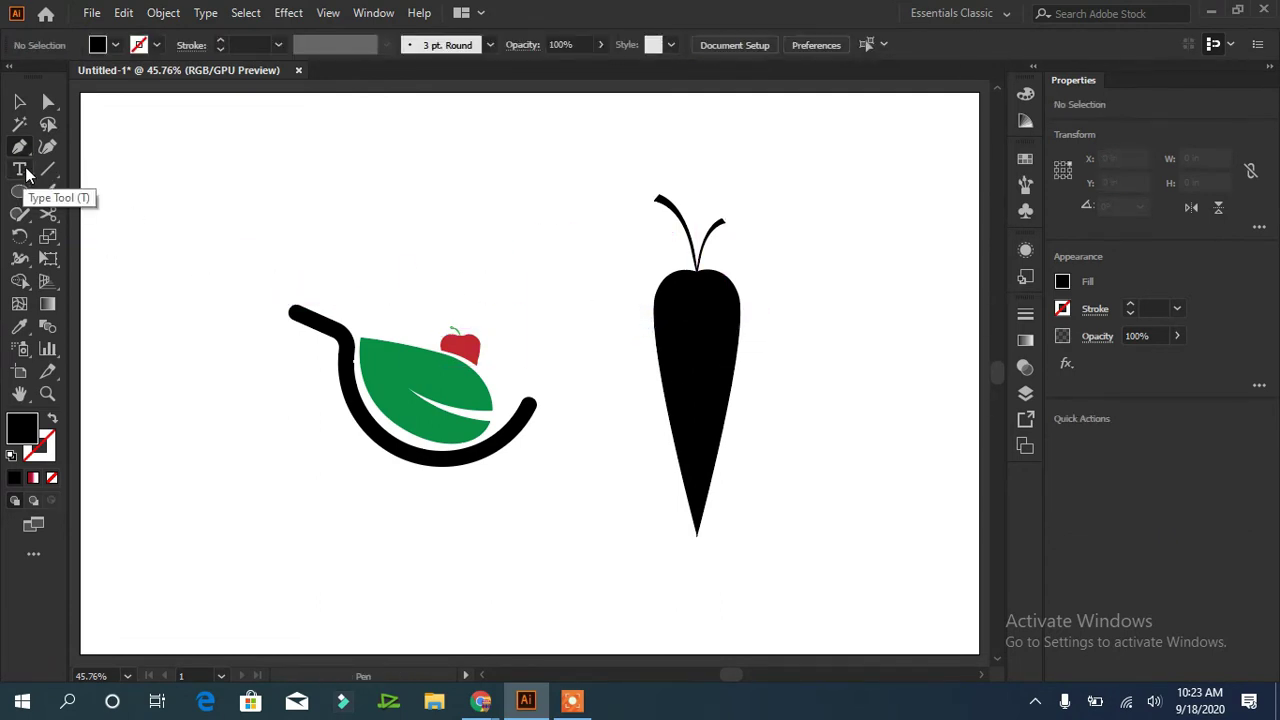
Draw a closed black wedge about 2.2 in long and 0.7 in high with the Pen tool above the leaf, tapering to a point
left_click(427, 175)
left_click_drag(519, 194, 571, 217)
left_click(519, 195)
left_click_drag(427, 210, 386, 211)
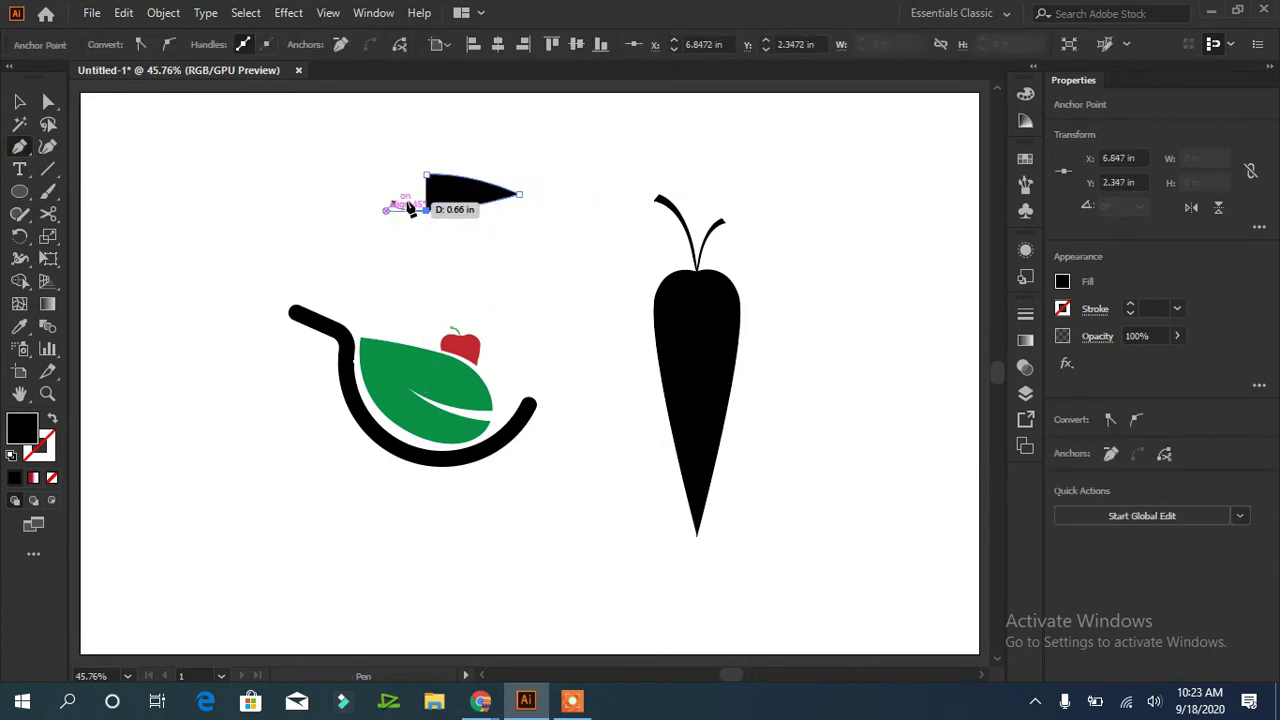
left_click(423, 211)
left_click(426, 179)
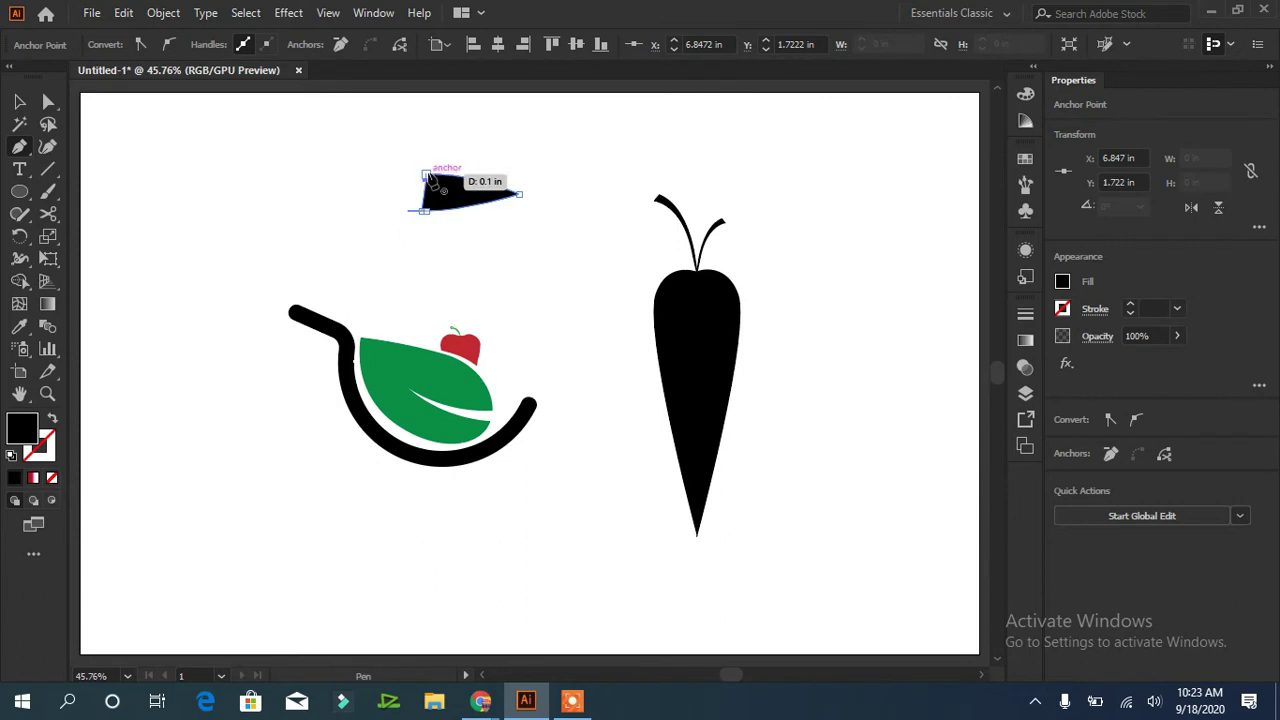
left_click(20, 102)
left_click(340, 185)
Place the wedge over the carrot's upper left edge with its point inward, and put two copies below it
left_click_drag(456, 197, 613, 319)
left_click_drag(614, 319, 841, 326)
left_click(767, 409)
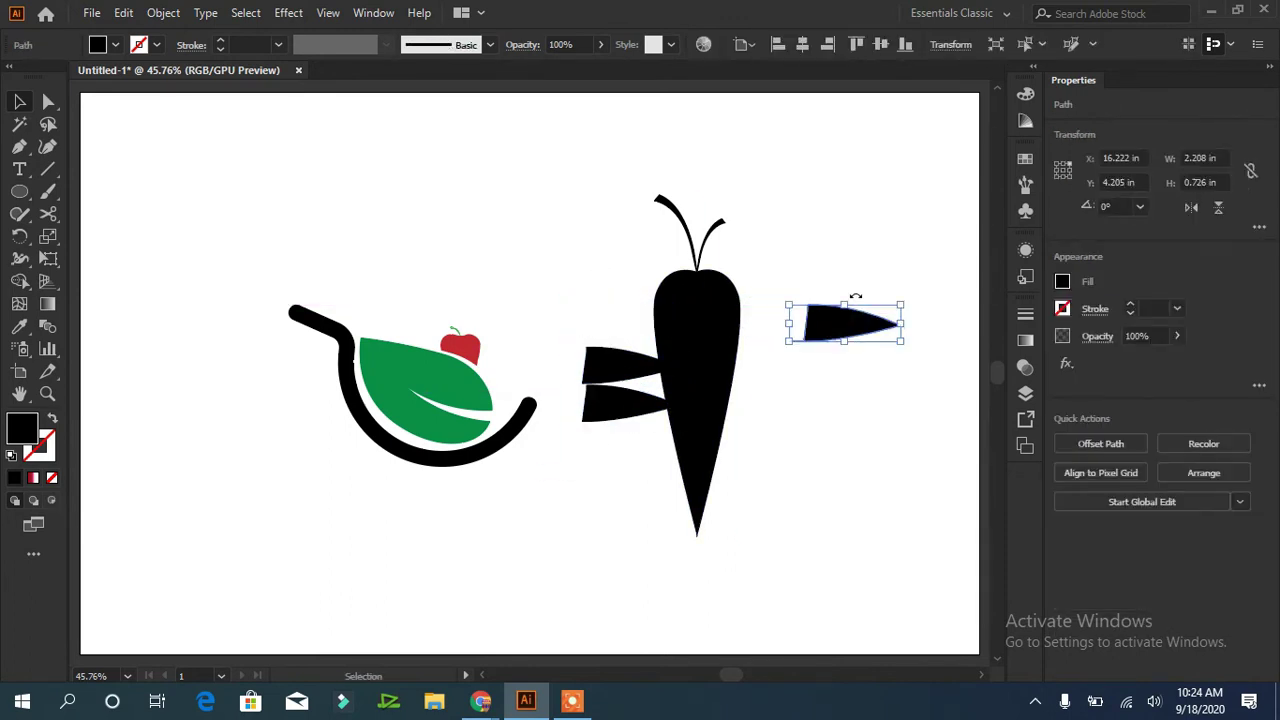
key("ctrl+z")
Copy the wedge to the carrot's right side, rotate it about 180° to point inward, and place a duplicate below it
left_click_drag(610, 313, 801, 310)
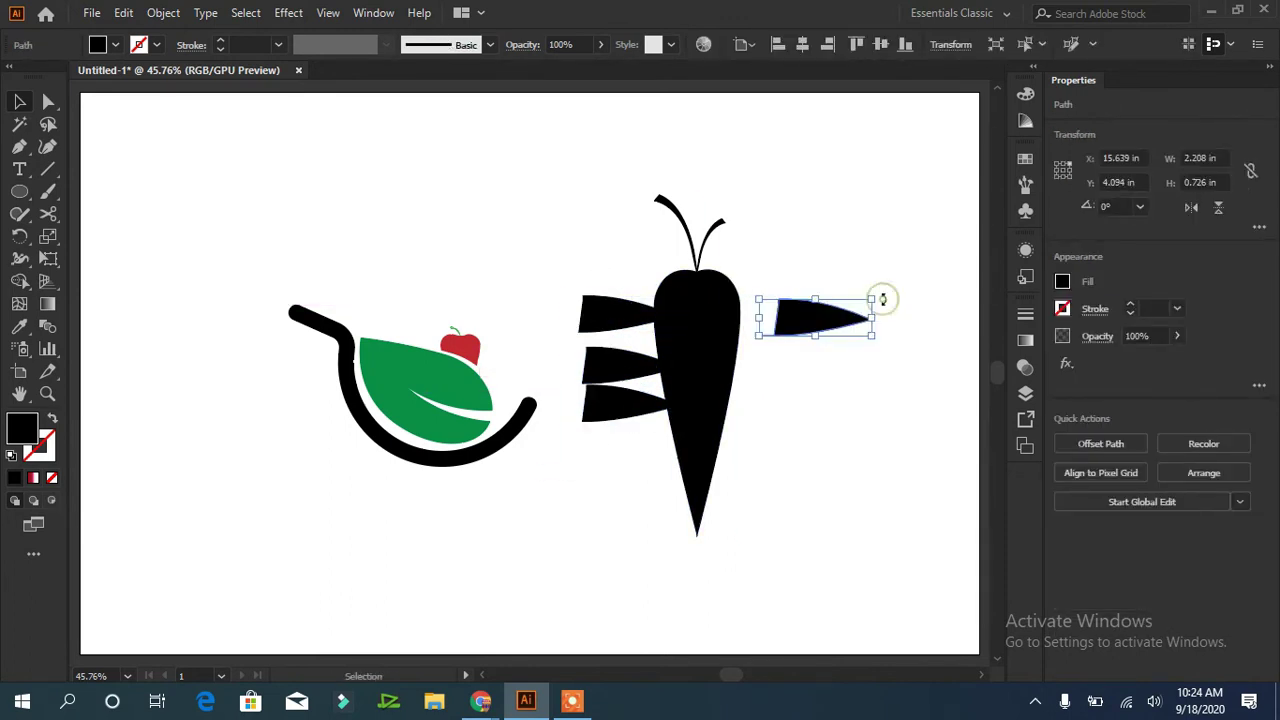
left_click_drag(880, 297, 713, 349)
left_click_drag(816, 330, 774, 394)
Group the five wedges and subtract them from the carrot with Minus Front to cut notches into its sides
left_click_drag(568, 277, 591, 449)
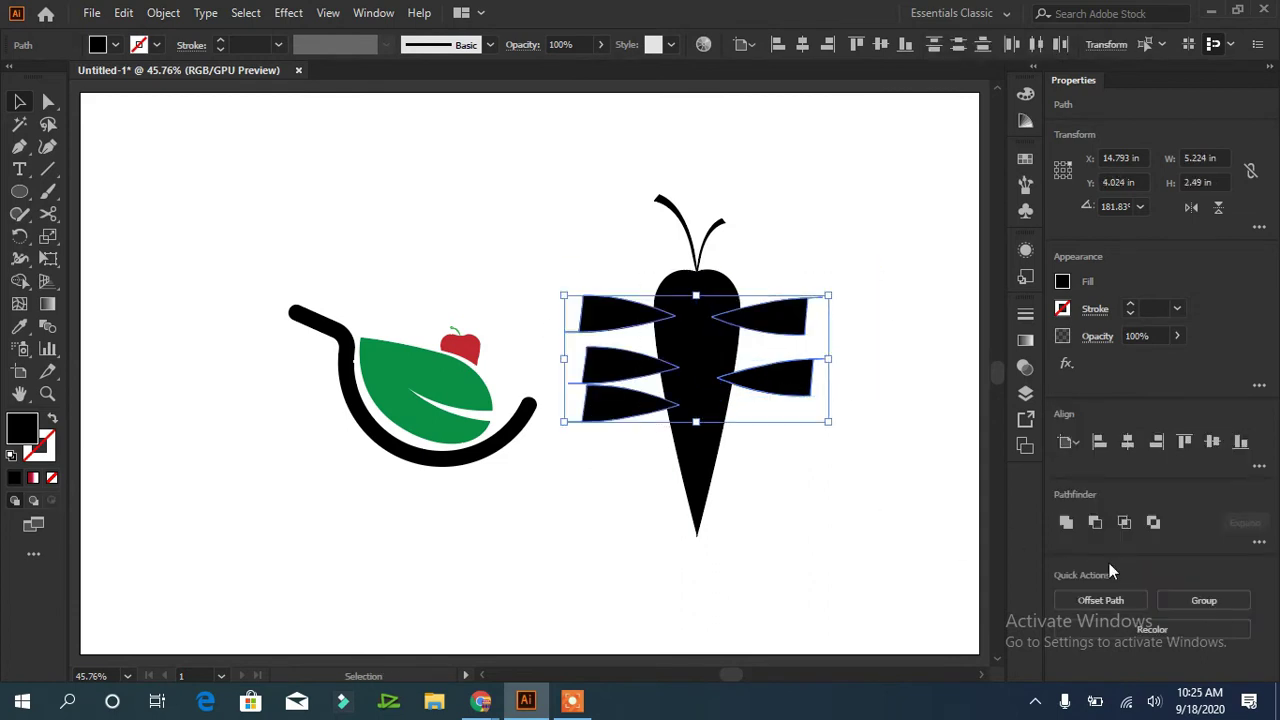
left_click(1199, 602)
left_click(697, 470, "shift")
left_click(1094, 520)
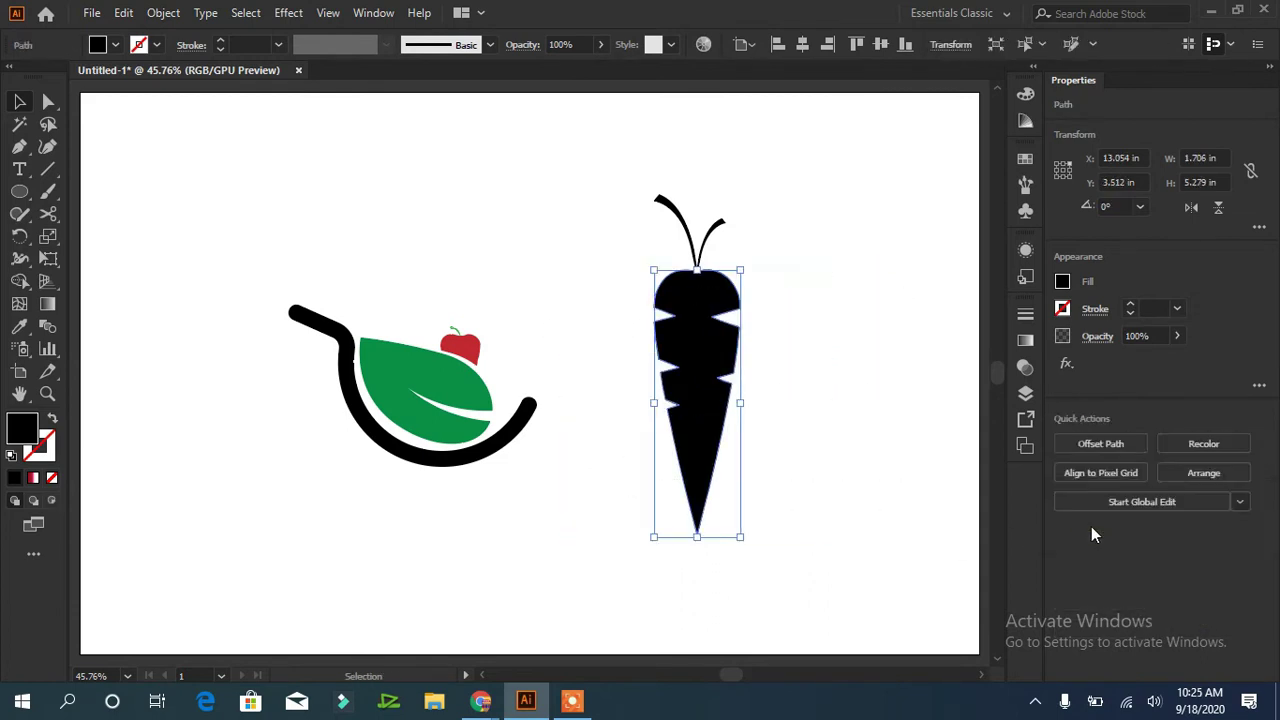
left_click(870, 508)
Group the two carrot stems and fill them with the leaf's green using the Eyedropper
left_click(660, 205)
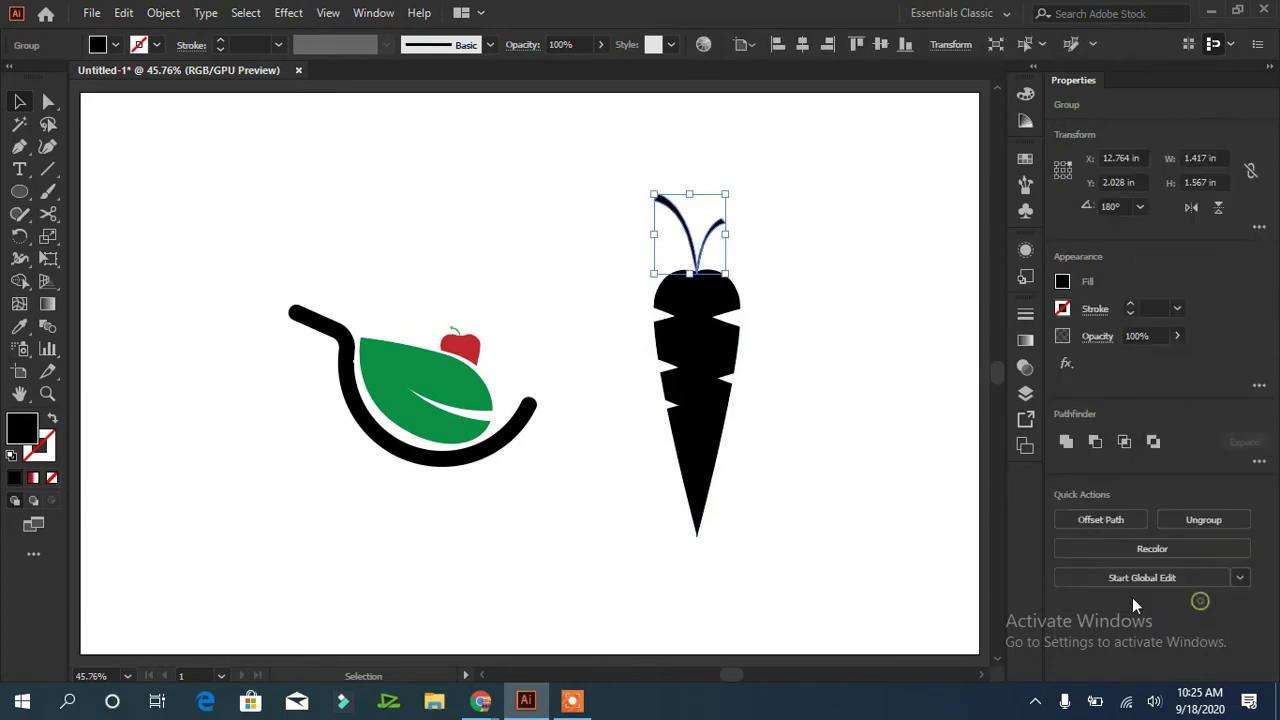
left_click(955, 462)
left_click(697, 250)
key("i")
left_click(375, 350)
key("v")
left_click(146, 263)
Fill the carrot body with the orange swatch R=251 G=176 B=75 and reduce the red value in its swatch options
left_click(722, 383)
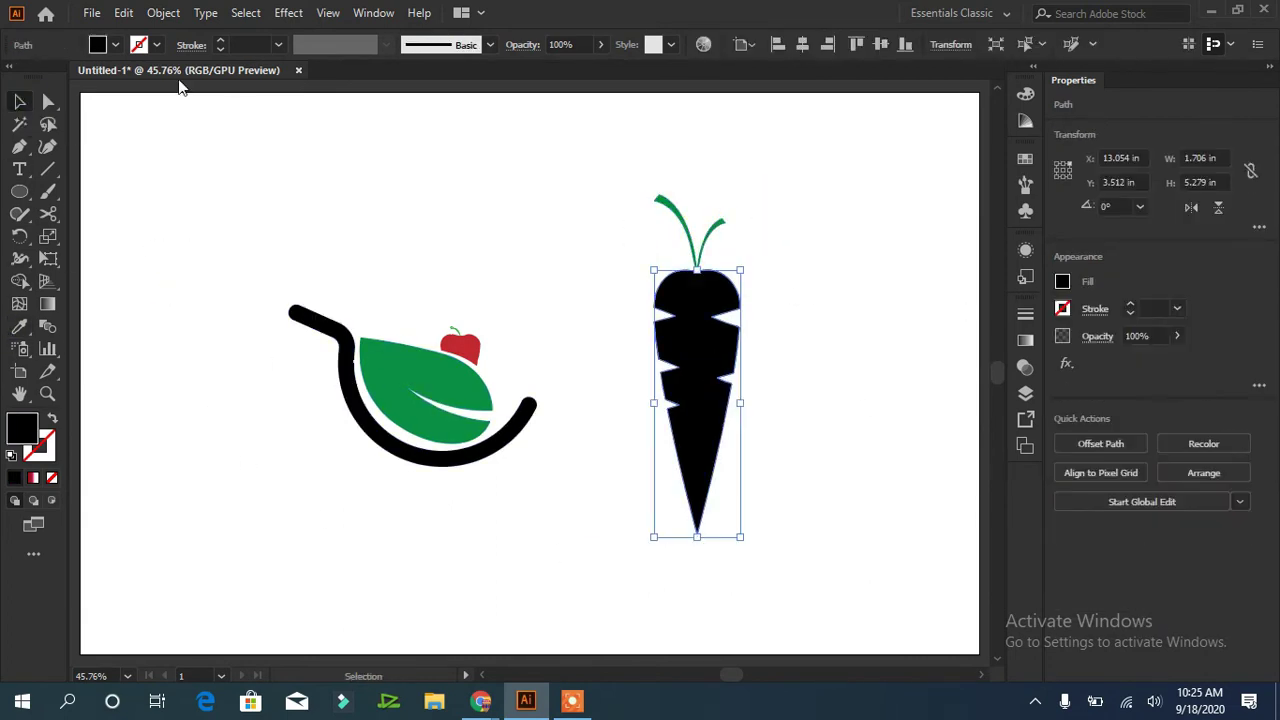
left_click(115, 44)
left_click(14, 90)
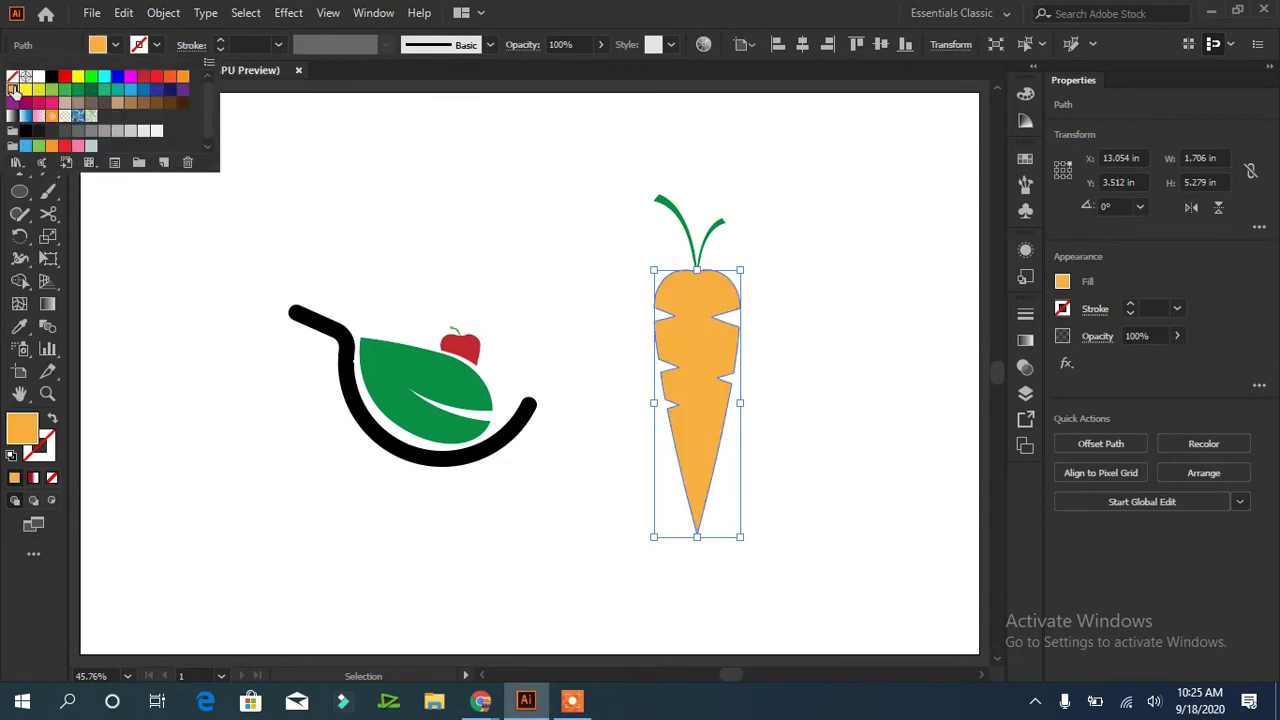
double_click(14, 90)
left_click_drag(741, 128, 971, 114)
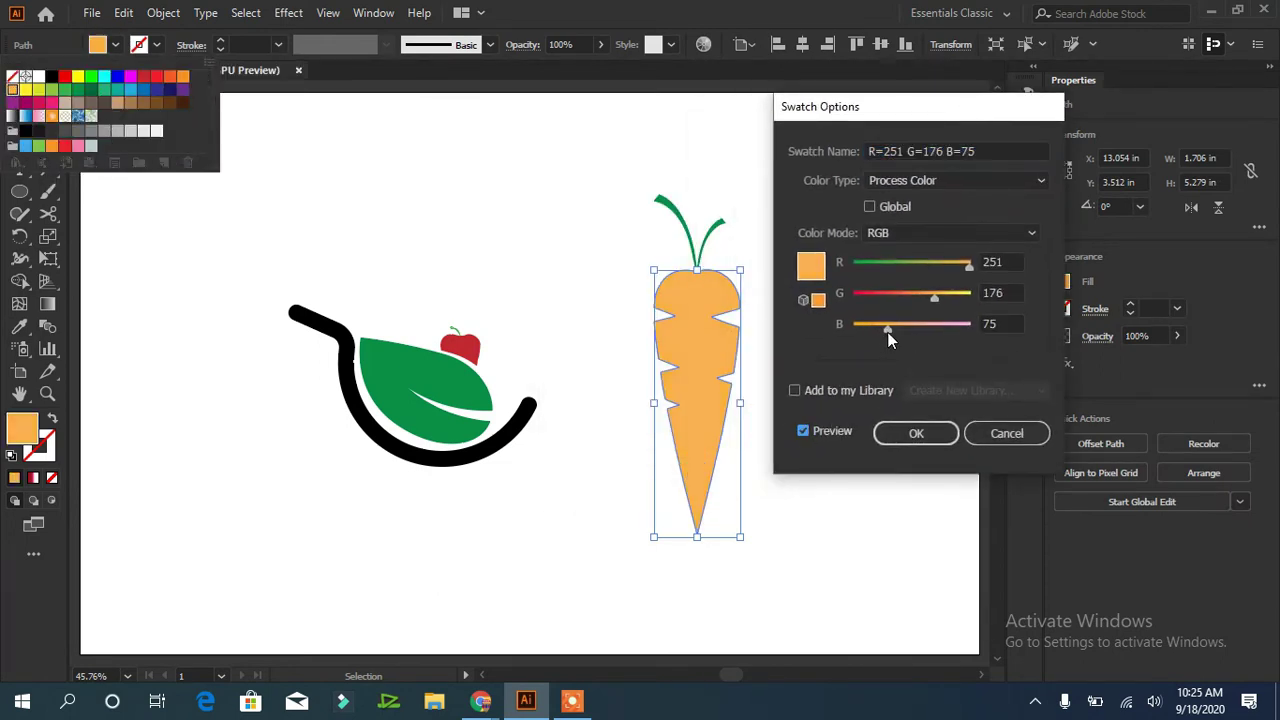
left_click_drag(968, 266, 956, 270)
left_click(880, 431)
Group the carrot body with its stems and scale the group down proportionally to a size suited to the leaf
left_click_drag(805, 190, 626, 557)
key("ctrl+g")
left_click_drag(741, 541, 681, 292)
Place the small carrot, tilted, at the leaf's upper edge beside the apple and send it behind the leaf
left_click_drag(671, 242, 409, 334)
left_click_drag(394, 282, 371, 285)
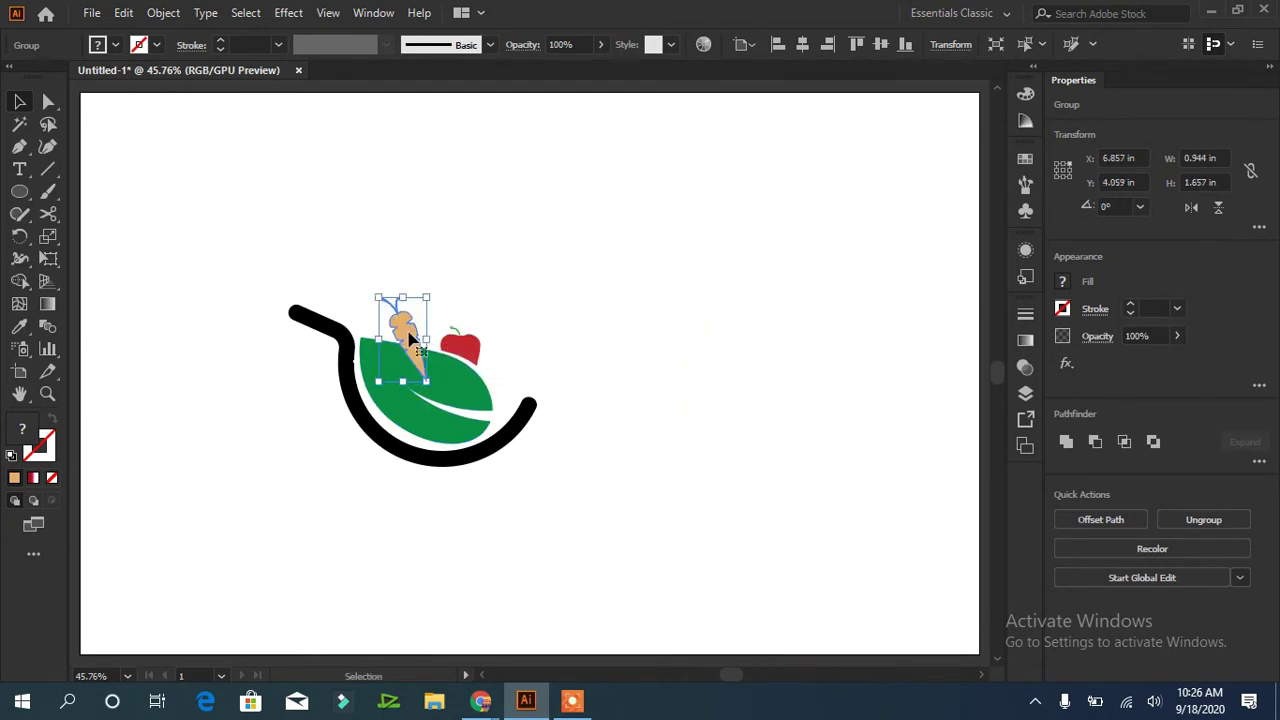
right_click(406, 331)
mouse_move(495, 568)
left_click(646, 610)
left_click(528, 585)
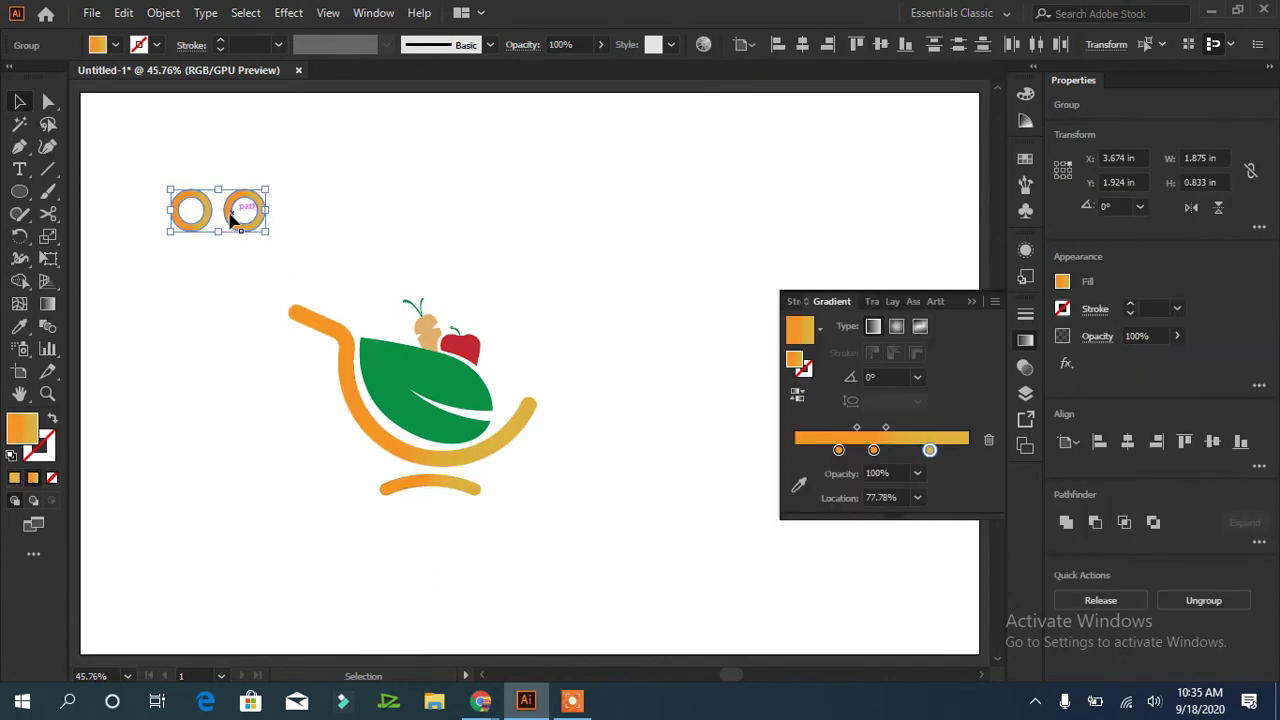
Move the two orange rings below the small curved bar and try to centre them horizontally with it
left_click_drag(243, 210, 440, 508)
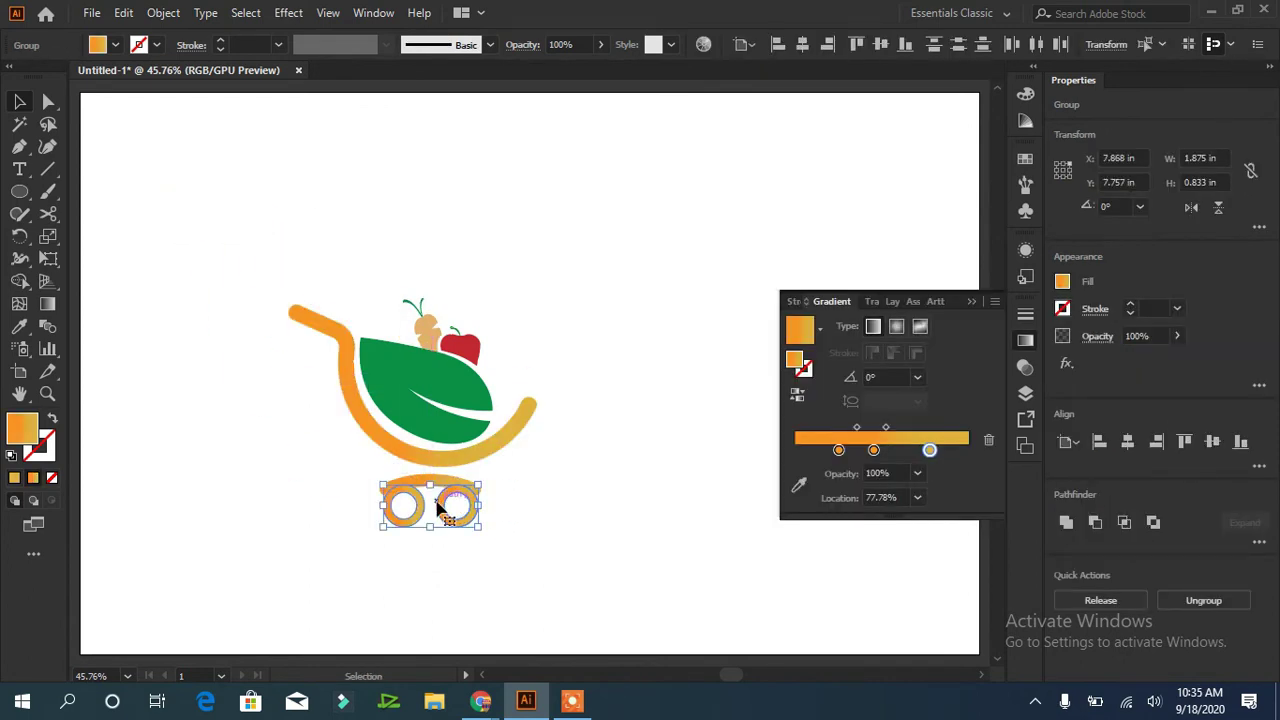
left_click(1128, 443)
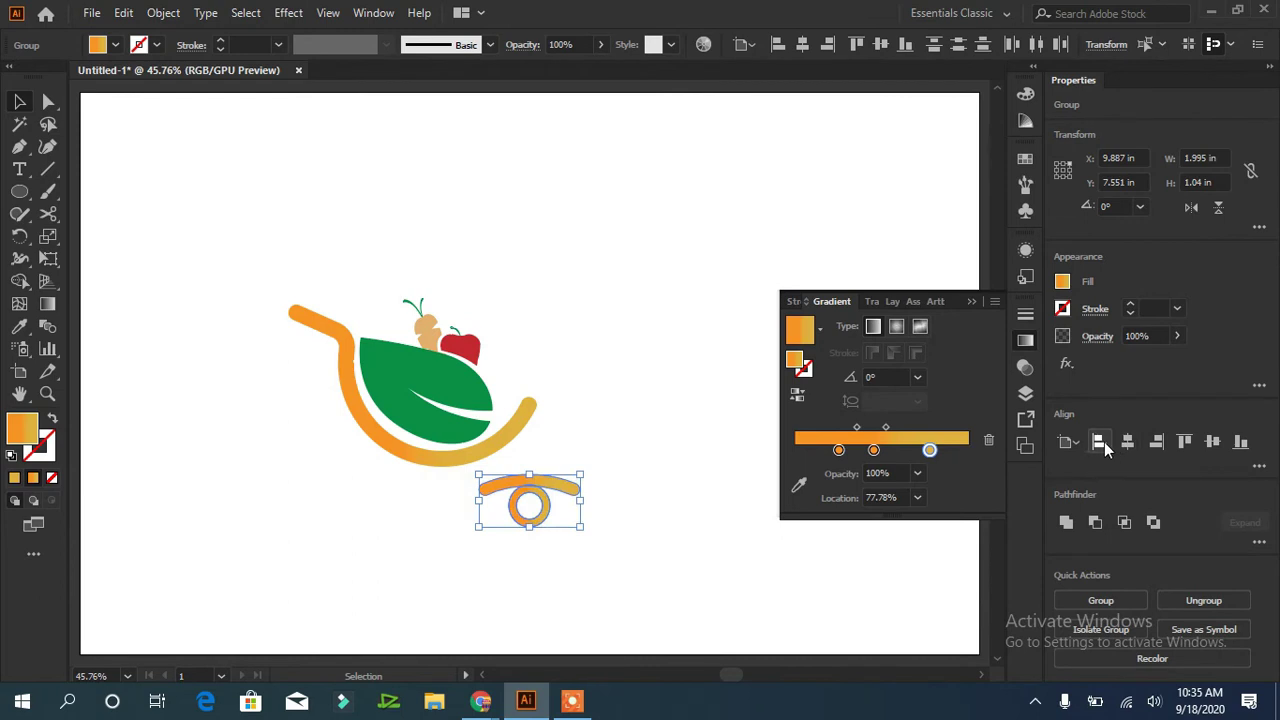
key("ctrl+z")
left_click(642, 547)
Group the two rings as one pair and centre the pair horizontally with the small curved bar
left_click(405, 505)
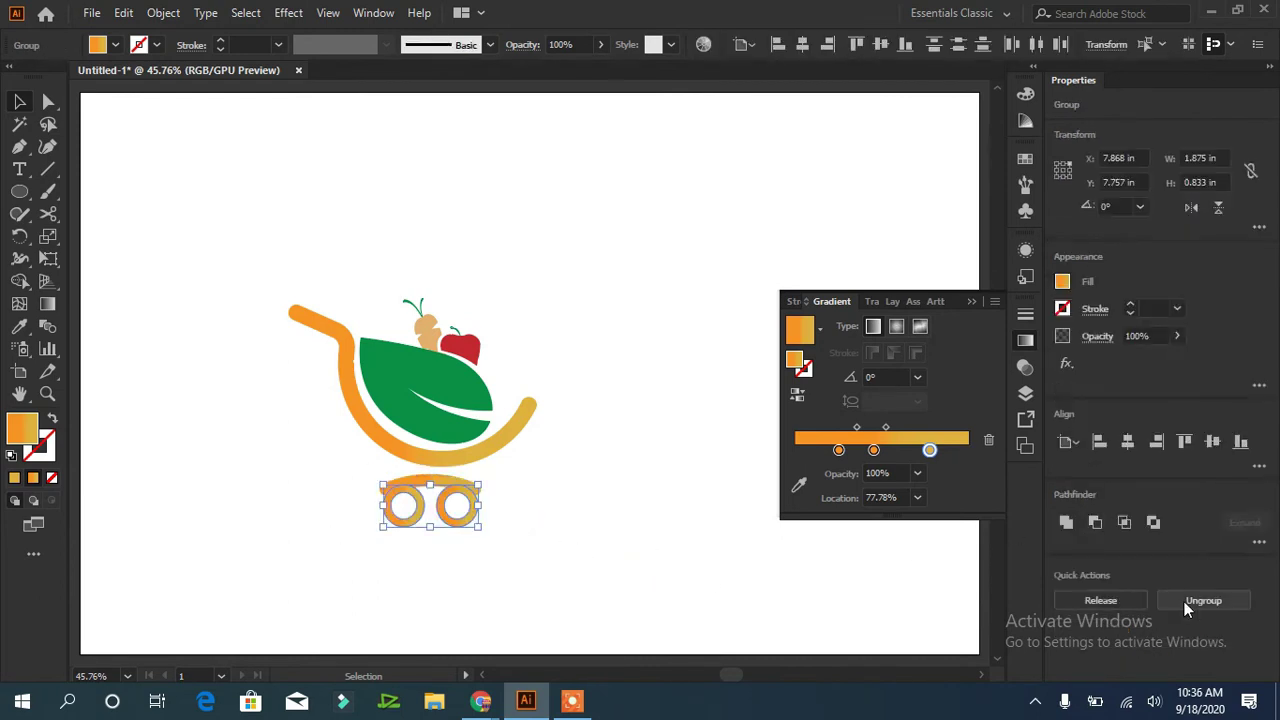
left_click(1128, 441)
key("shift+m")
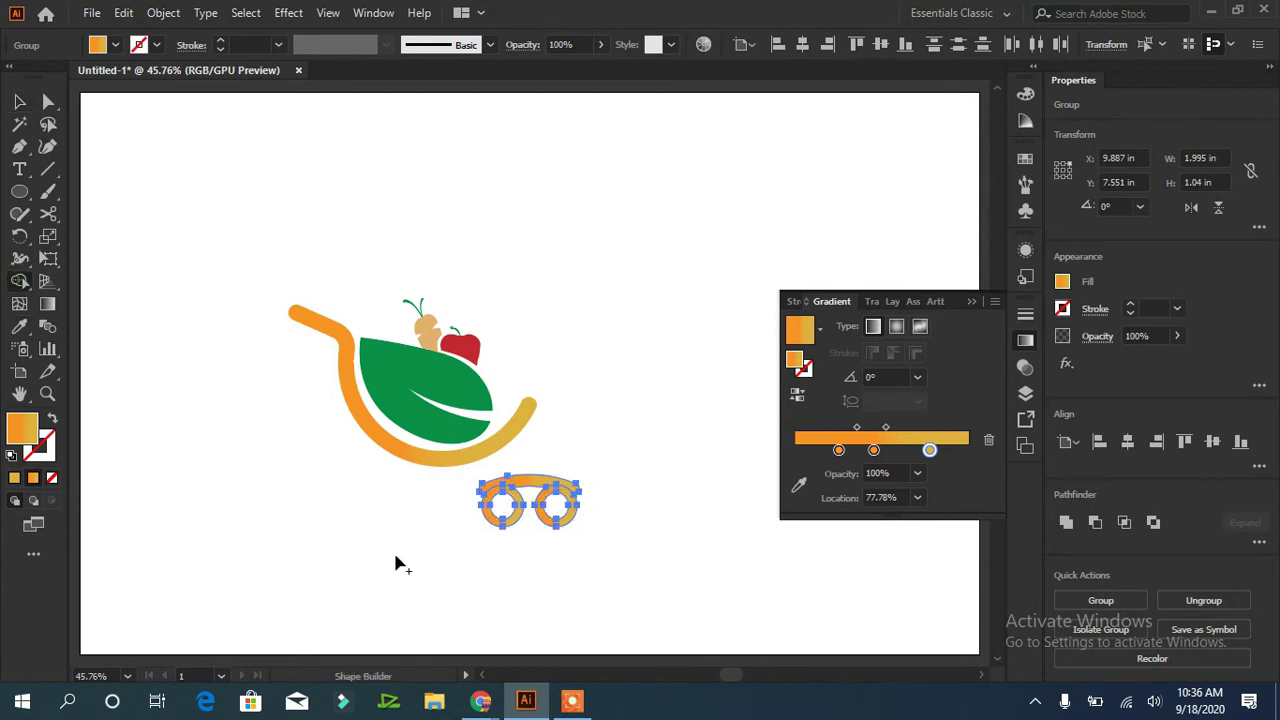
key("v")
Nudge the pair of rings slightly down, away from the small curved bar
left_click(520, 528)
key("Down")
key("Down")
key("Down")
key("Down")
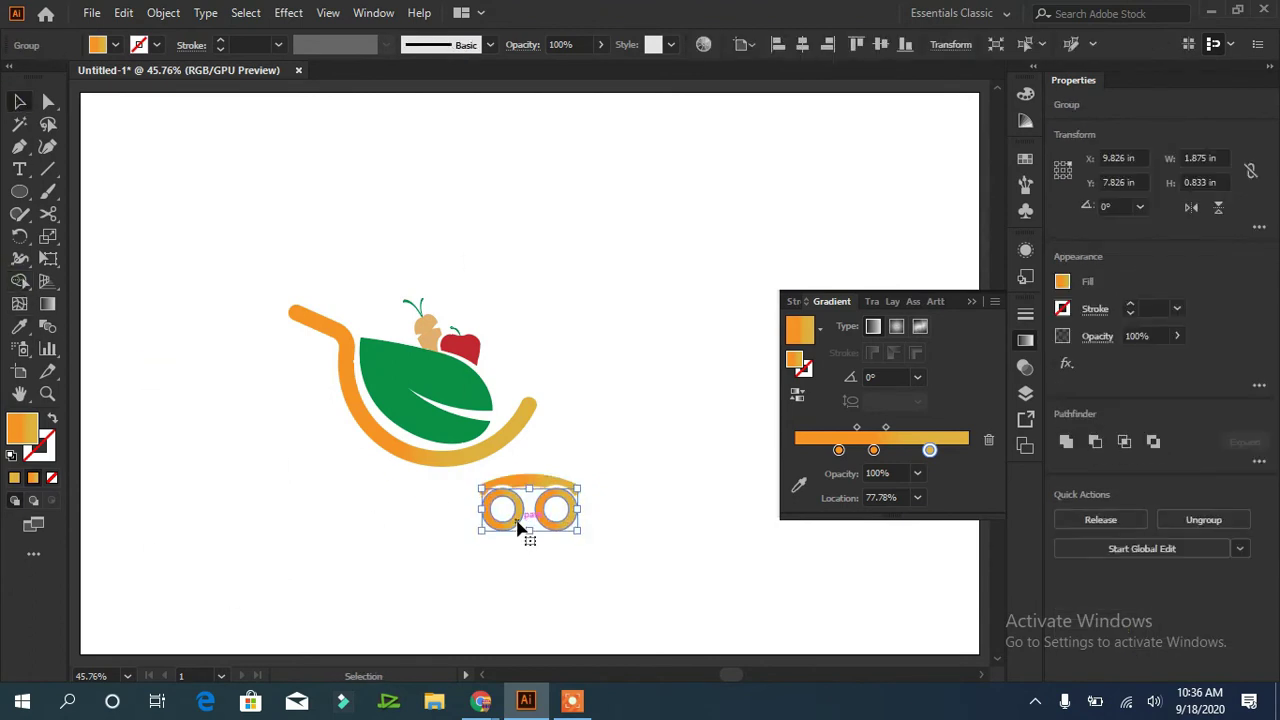
left_click(630, 522)
Group the rings with the small curved bar and move the group directly under the cart's large curve
left_click(550, 528)
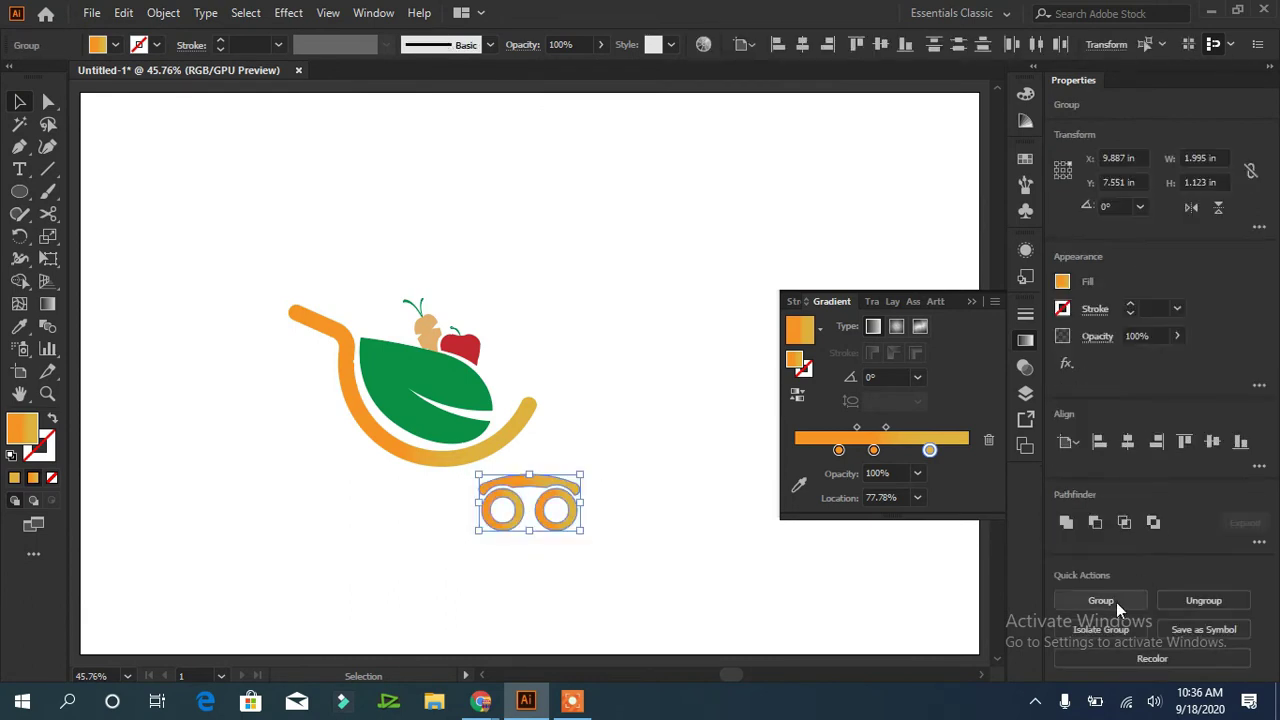
left_click_drag(550, 528, 468, 526)
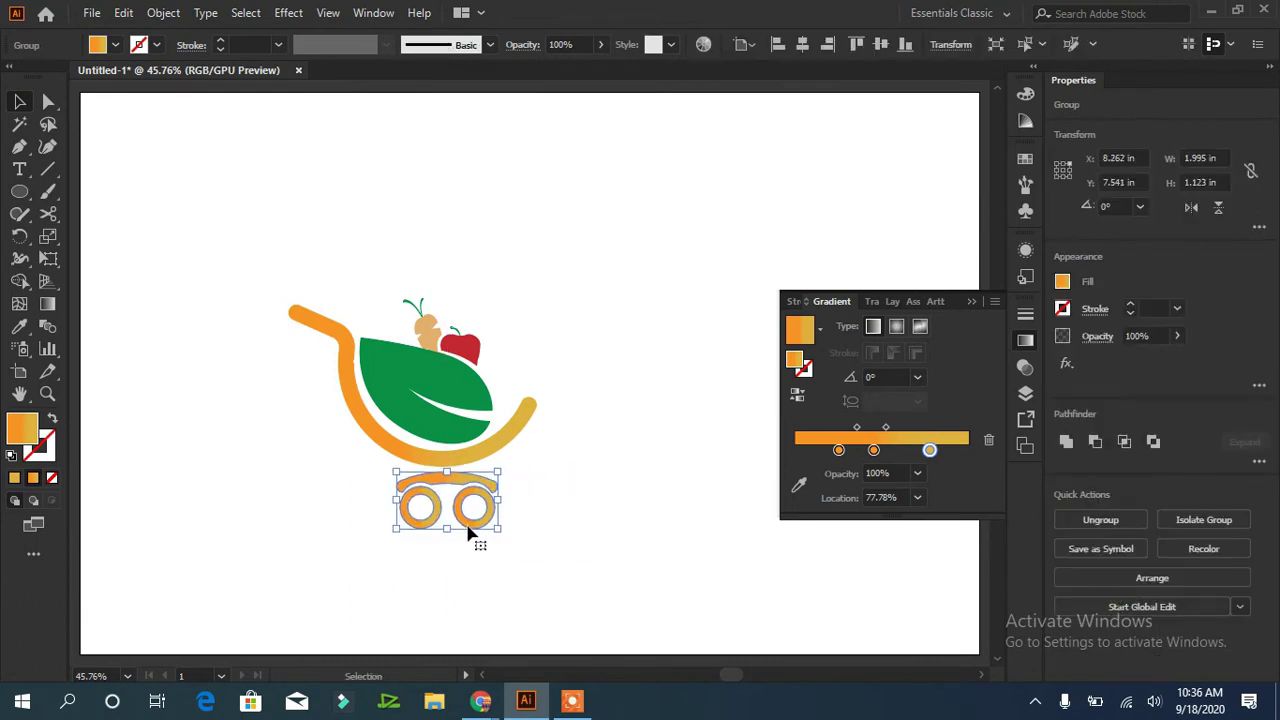
left_click(564, 523)
Group all the cart logo's parts and move the logo to the upper middle of the artboard
left_click_drag(614, 287, 277, 529)
left_click(1094, 606)
left_click_drag(405, 387, 529, 275)
left_click(588, 527)
Scale the grouped cart logo down proportionally to about three quarters of its size
left_click_drag(737, 134, 396, 404)
left_click_drag(660, 415, 599, 370)
left_click(464, 536)
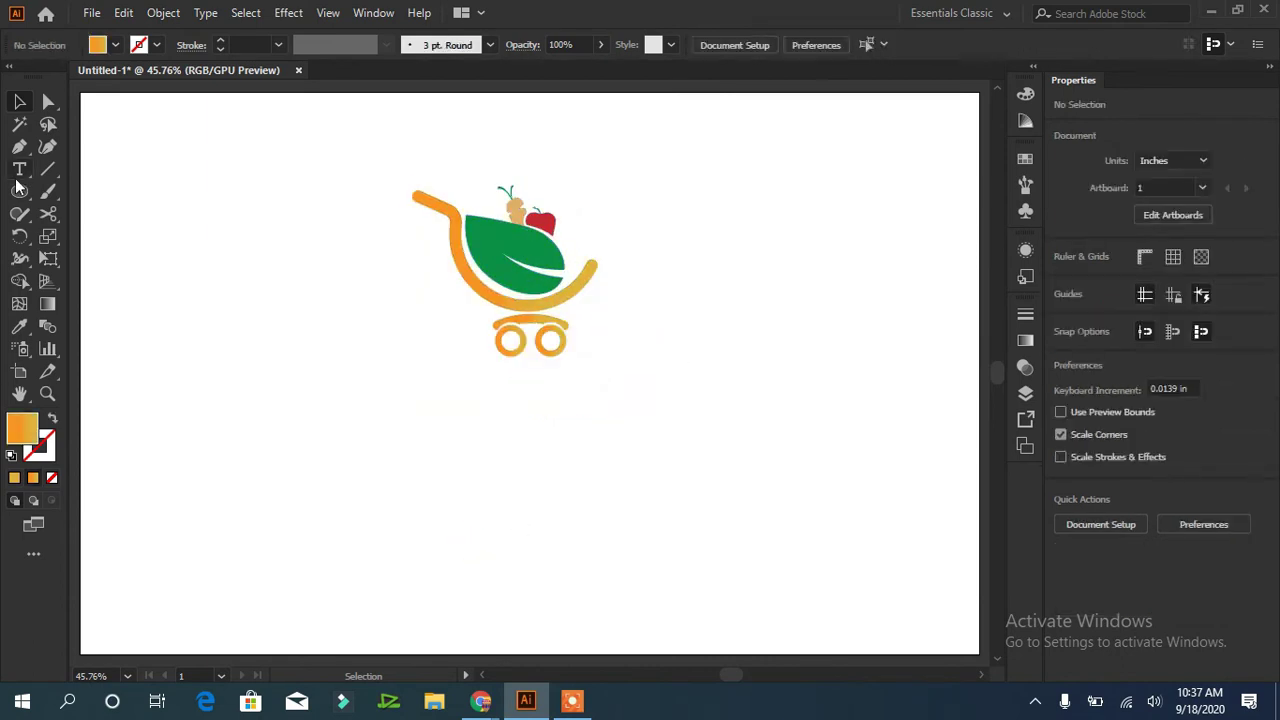
Add a text line reading "Online shop" in the empty area left of the cart logo
left_click(17, 177)
left_click_drag(131, 398, 160, 463)
key("BackSpace")
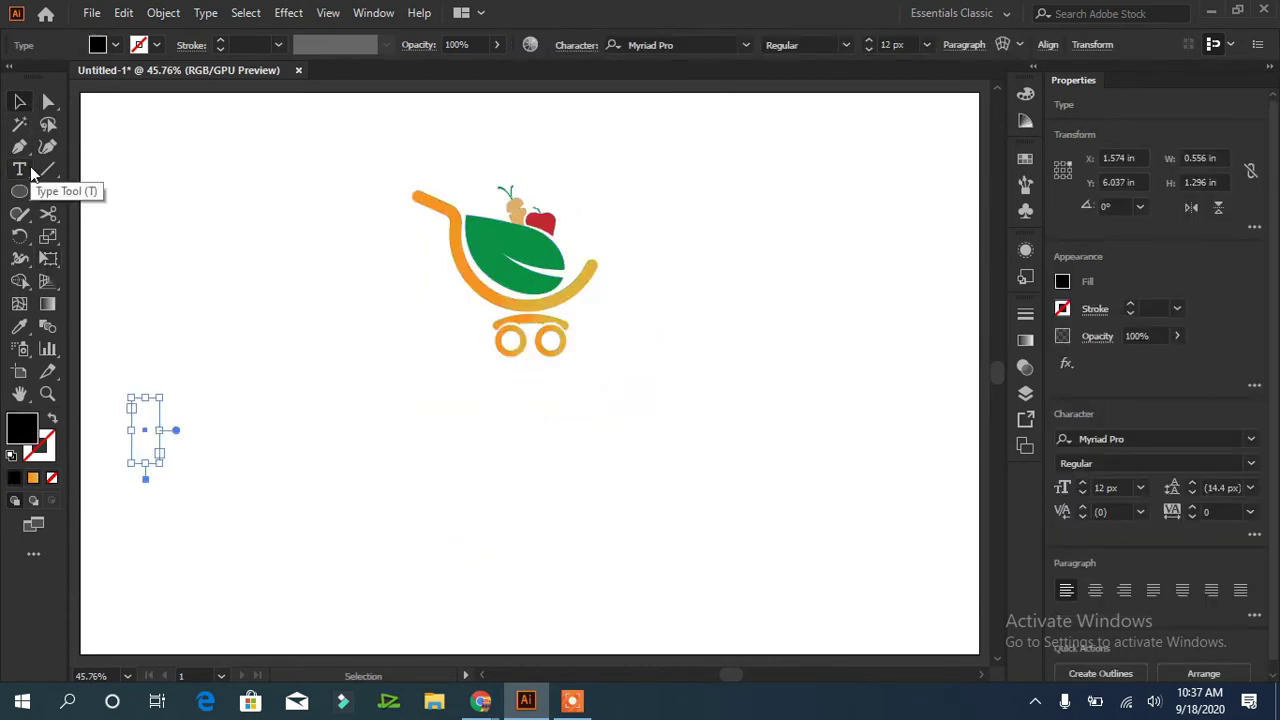
left_click(261, 315)
type("q")
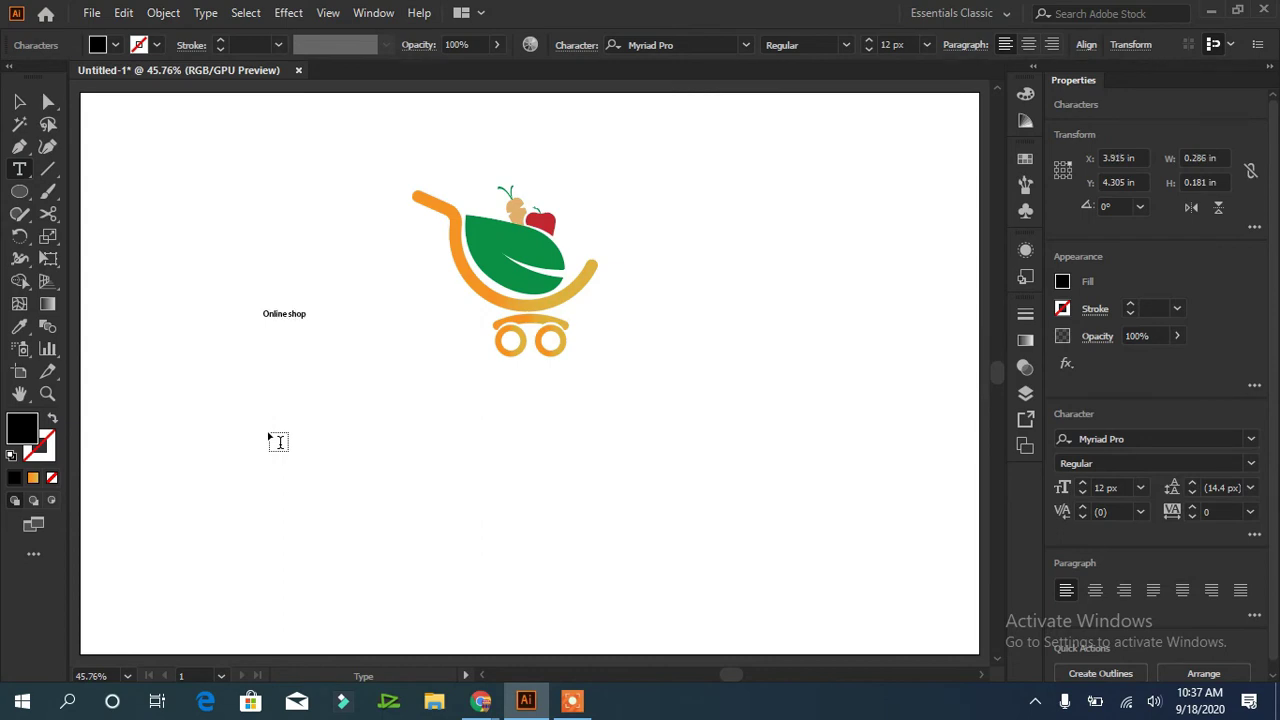
key("Escape")
Scale the "Online shop" text up to about 100 px and place it directly under the cart
left_click_drag(318, 316, 503, 360)
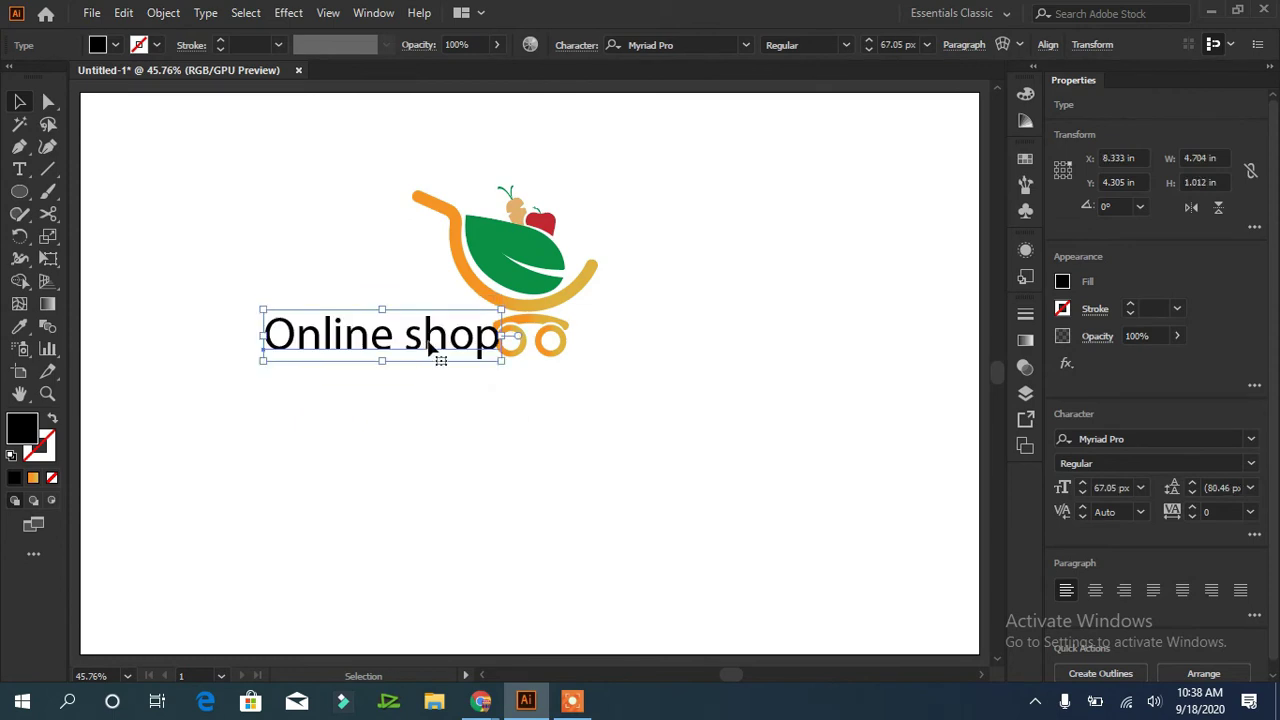
left_click_drag(430, 345, 573, 399)
left_click_drag(646, 414, 574, 382)
left_click_drag(574, 383, 575, 398)
Set the "Online shop" text to the Nexa-Black font at a size of 79 px
left_click(745, 44)
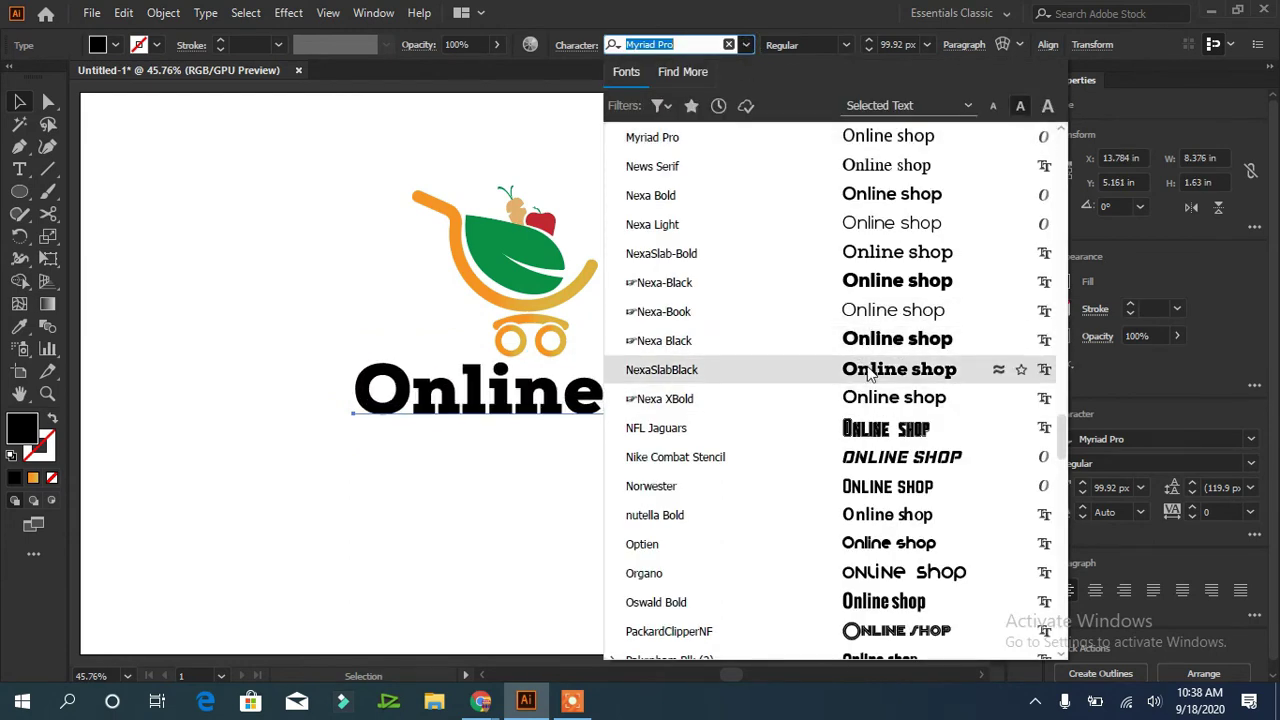
left_click(883, 285)
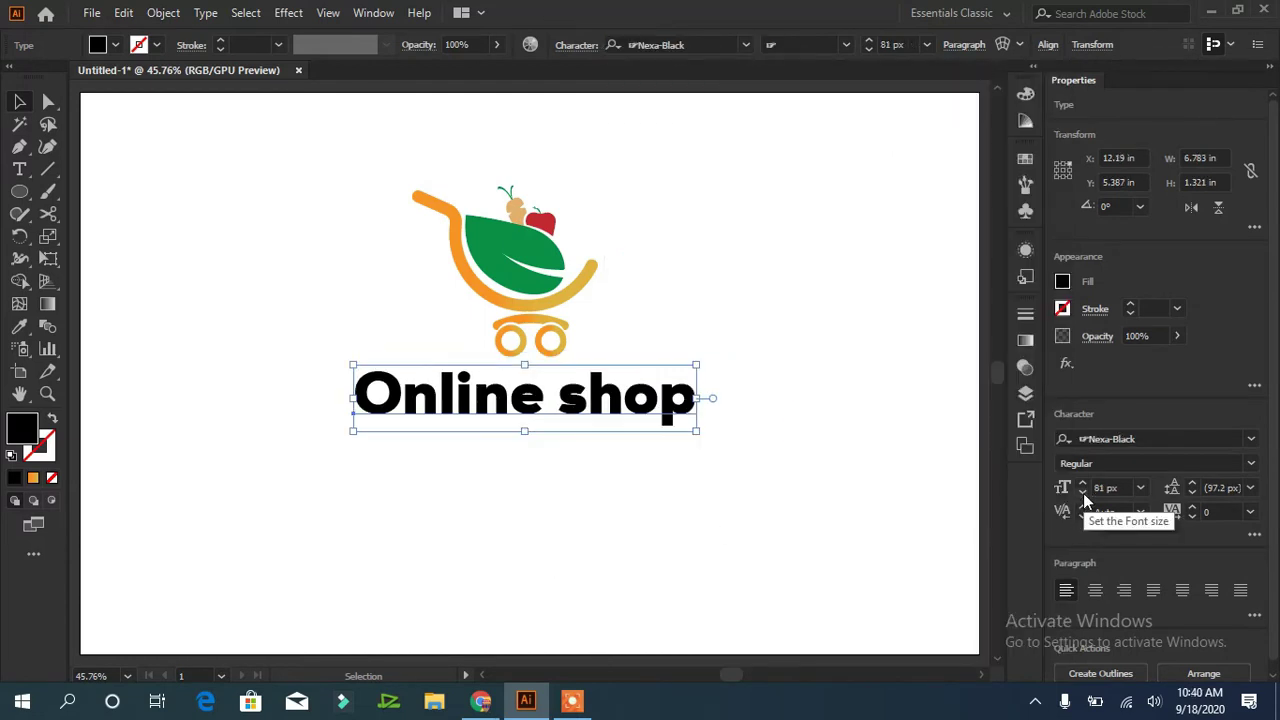
left_click(1082, 493)
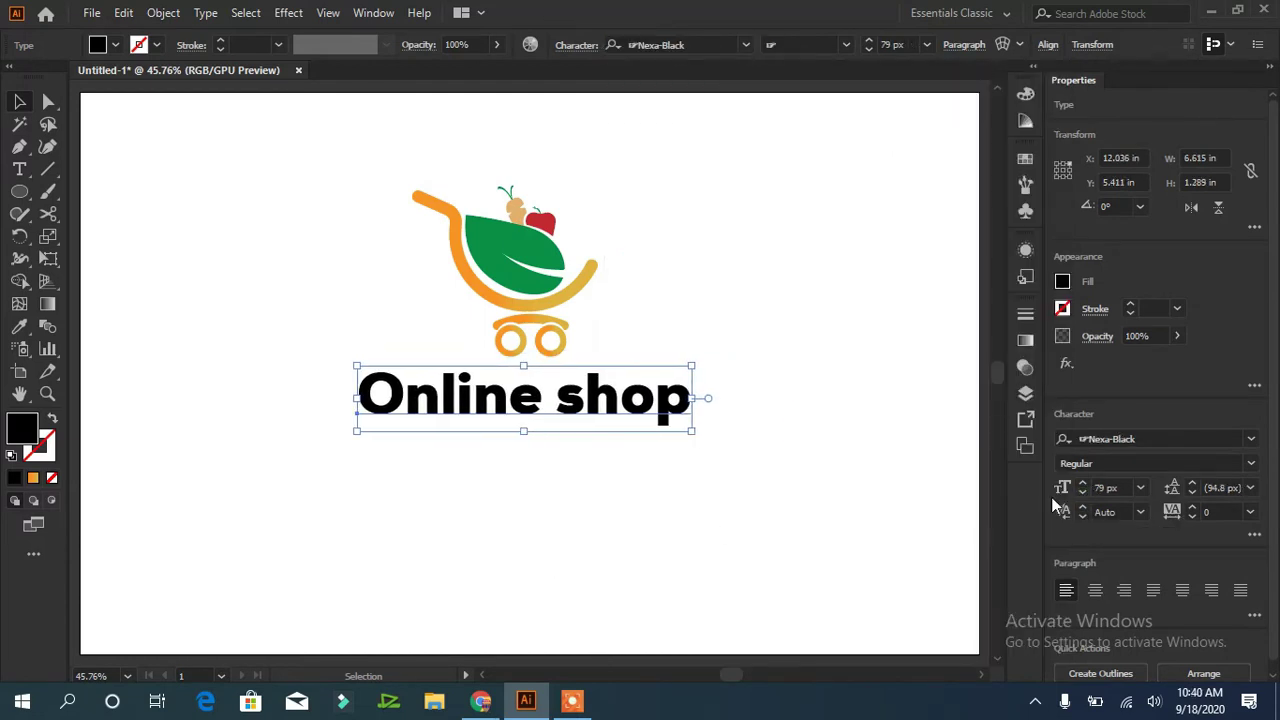
Nudge the "Online shop" text slightly to the right beneath the cart and deselect it
key("Right")
key("Right")
key("Right")
key("Right")
key("Right")
key("Right")
key("Right")
key("Right")
key("Right")
key("Right")
key("Right")
key("Right")
key("Right")
left_click(140, 302)
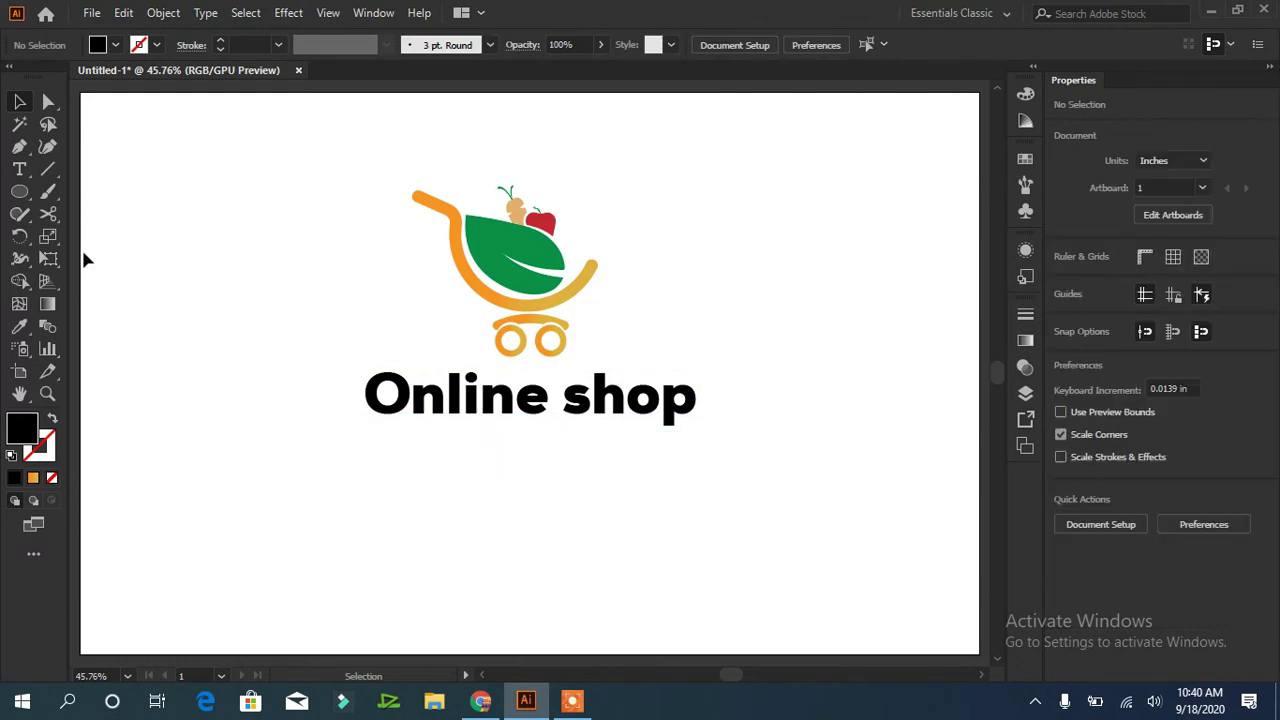
Recolor the "Online shop" text with the leaf's green using the Eyedropper
key("t")
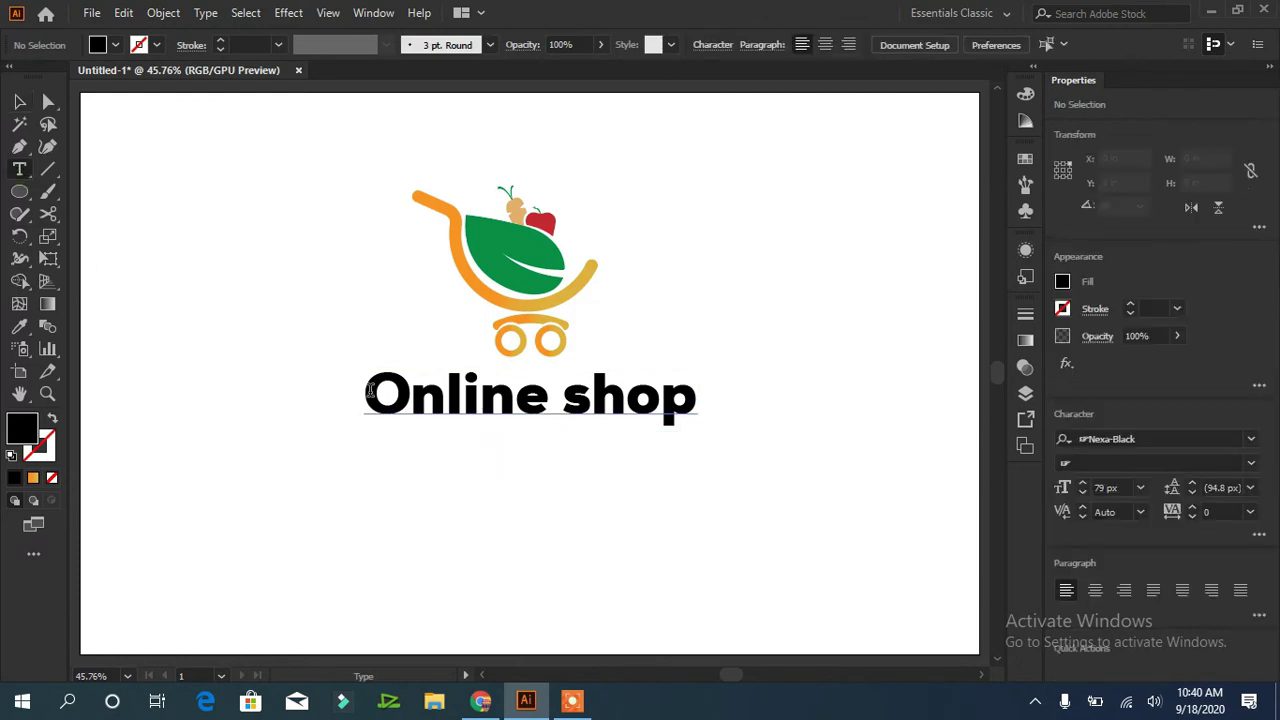
left_click(22, 328)
left_click(494, 246)
left_click(20, 103)
left_click(398, 411)
left_click(20, 327)
left_click(488, 248)
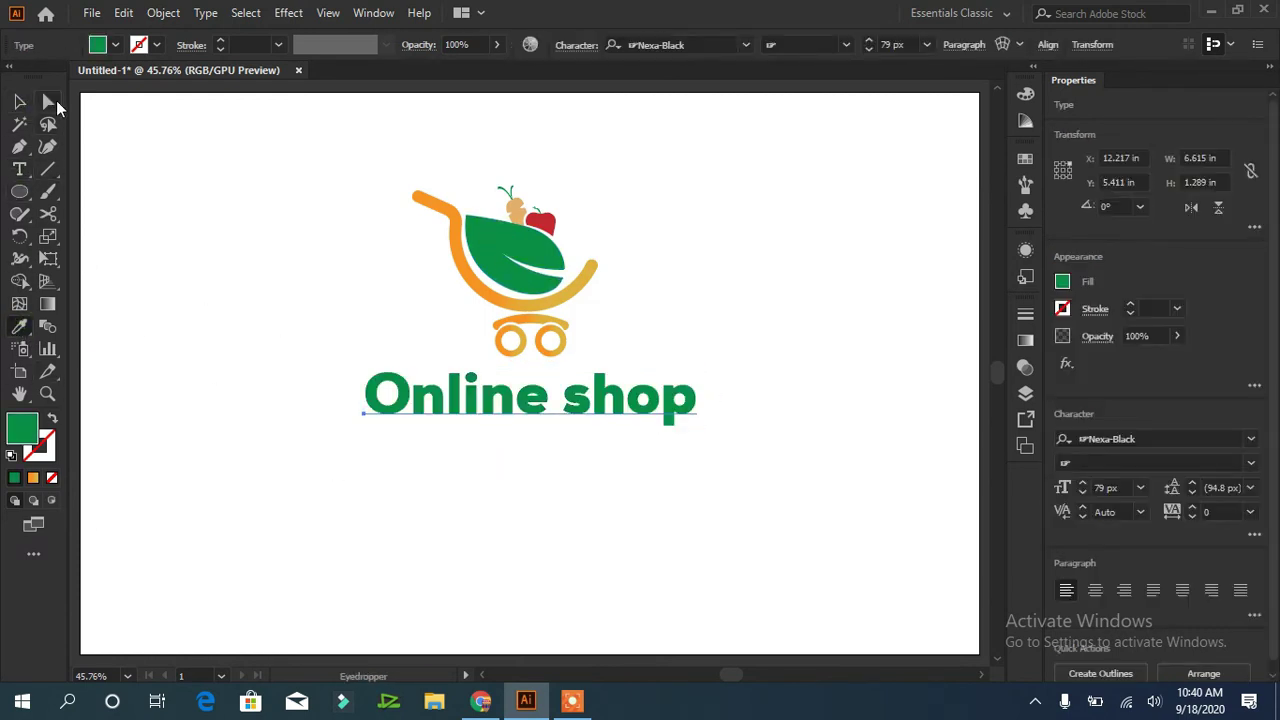
left_click(20, 103)
left_click(255, 558)
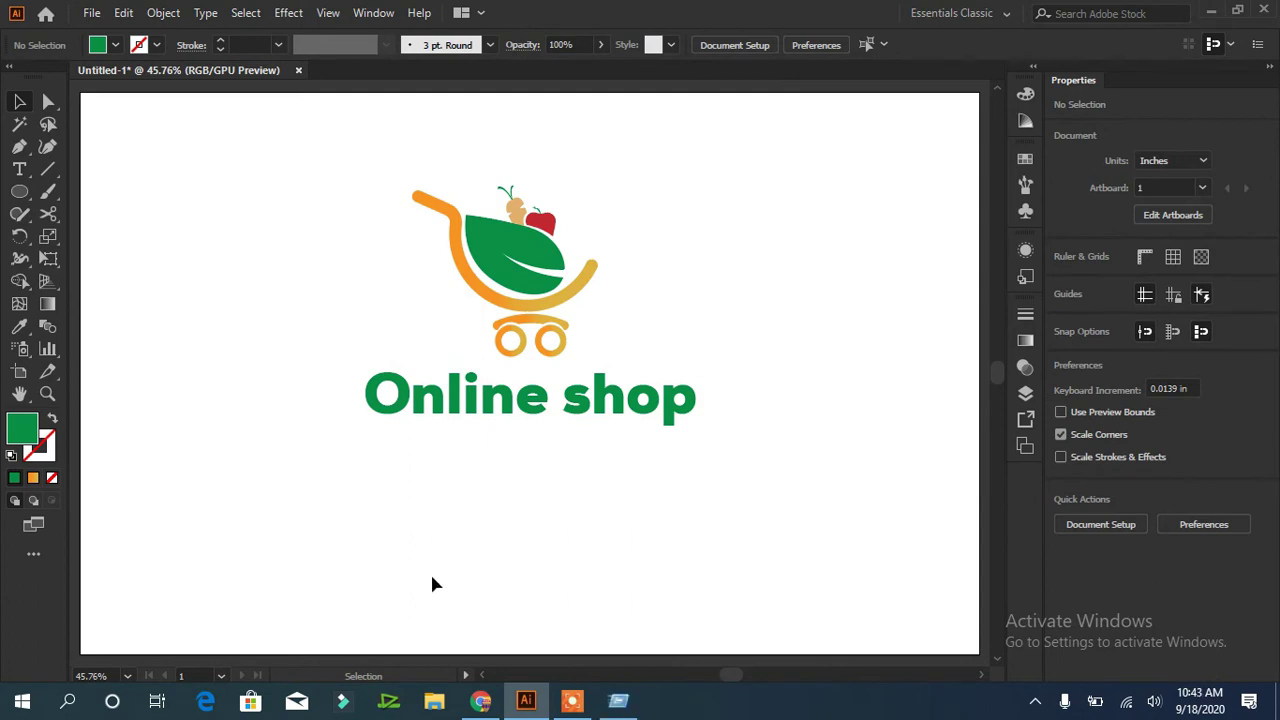
Add the tagline "healthy supermarket", scale it to about 37 px and convert it to uppercase
type("healthy supermarket")
mouse_move(520, 370)
left_mouse_down()
mouse_move(262, 407)
mouse_move(405, 472)
mouse_move(465, 432)
left_mouse_up()
left_click(205, 12)
mouse_move(306, 302)
left_click(537, 297)
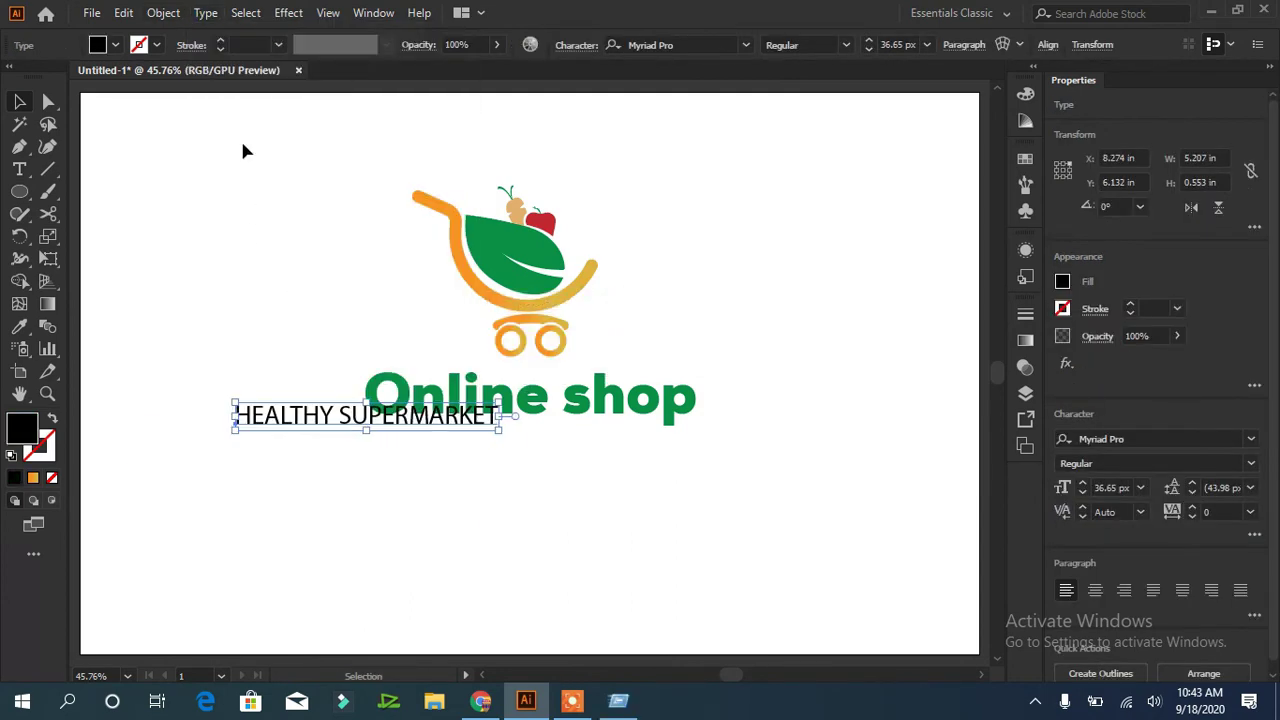
Set the tagline's font to Bahnschrift and place it directly under the "Online shop" text
left_click(745, 44)
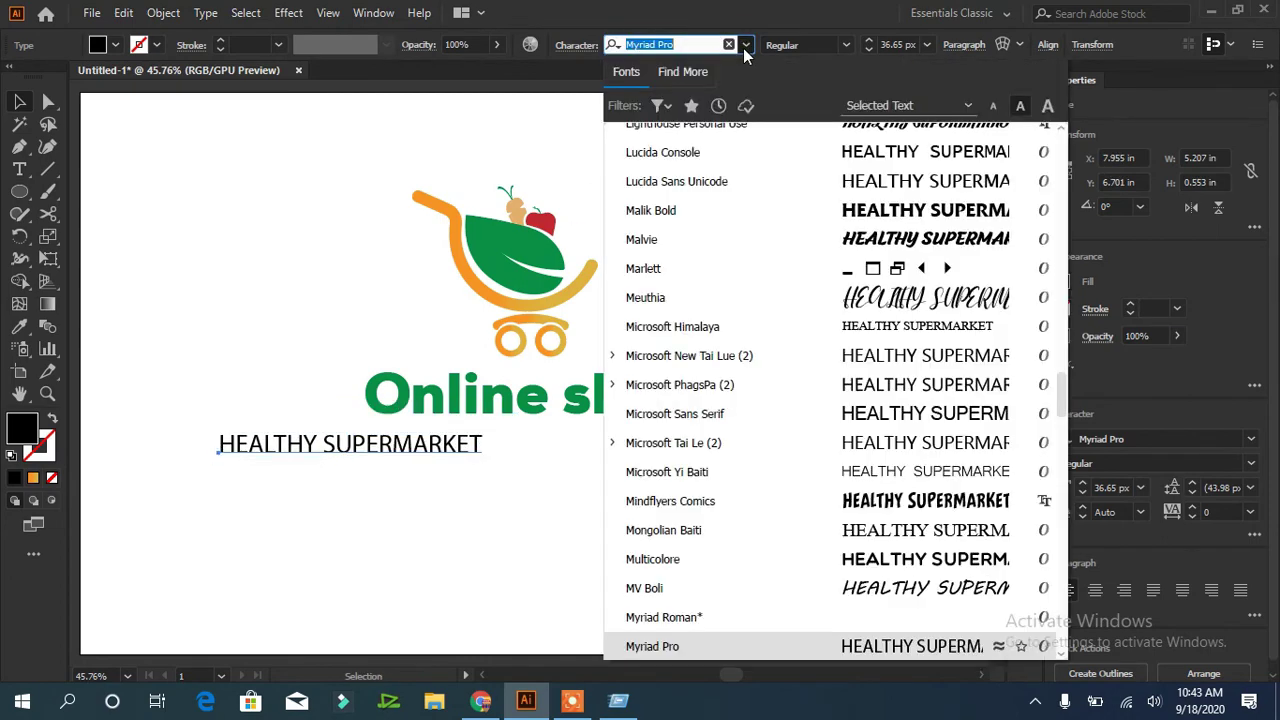
left_click_drag(1063, 395, 1063, 150)
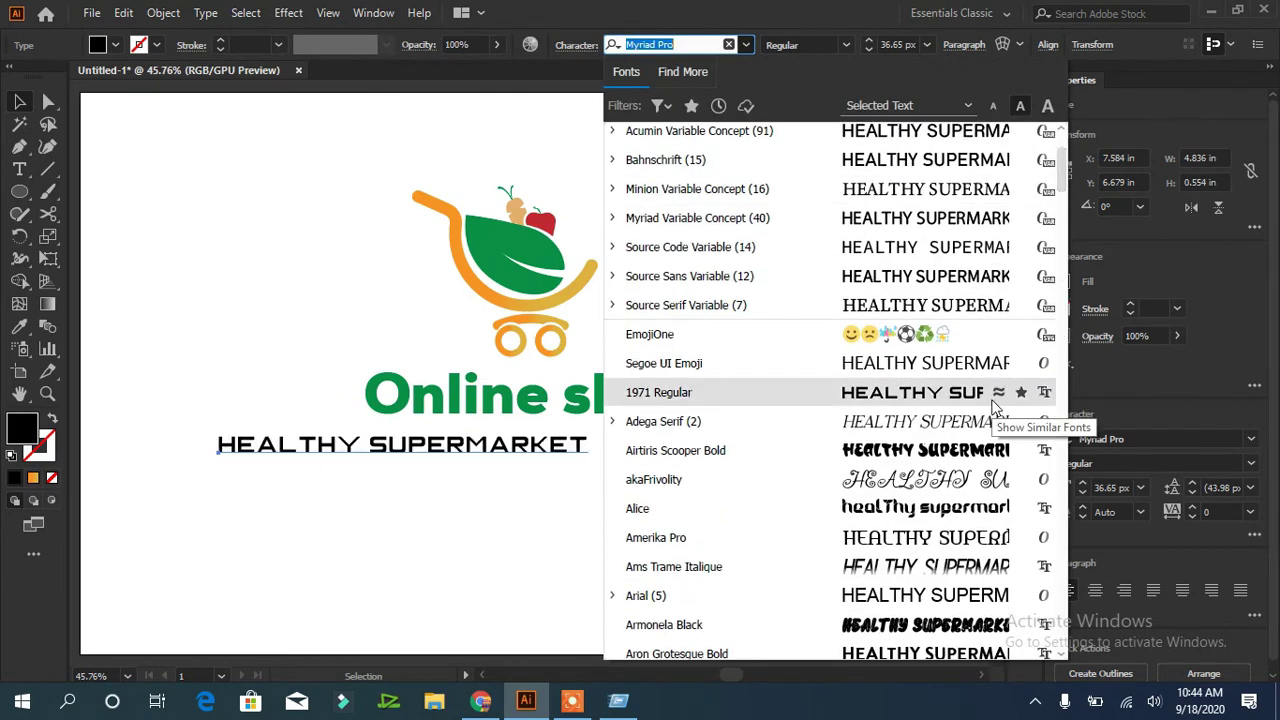
scroll(1000, 334, "up", 3)
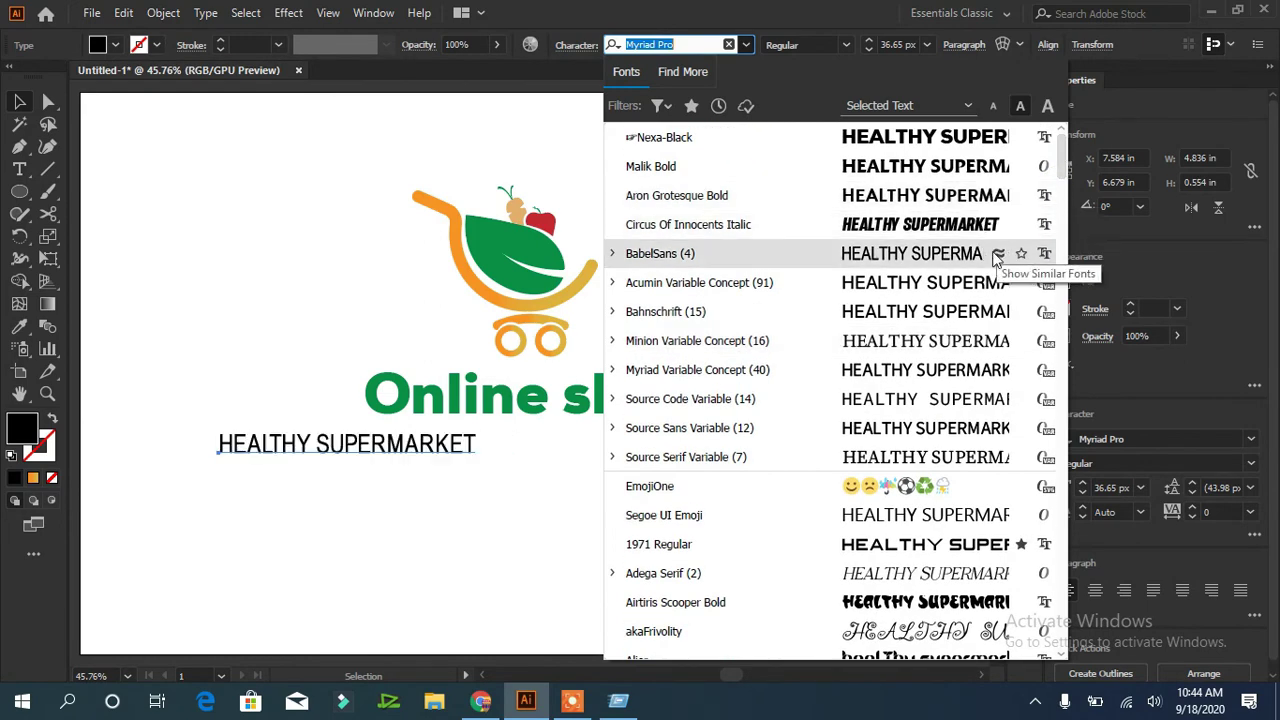
left_click(978, 311)
mouse_move(374, 451)
left_mouse_down()
mouse_move(530, 438)
mouse_move(517, 447)
left_mouse_up()
Set the tagline's tracking to 66 so that its width matches the "Online shop" text
left_click(1252, 514)
left_click(1241, 498)
left_click(1194, 519)
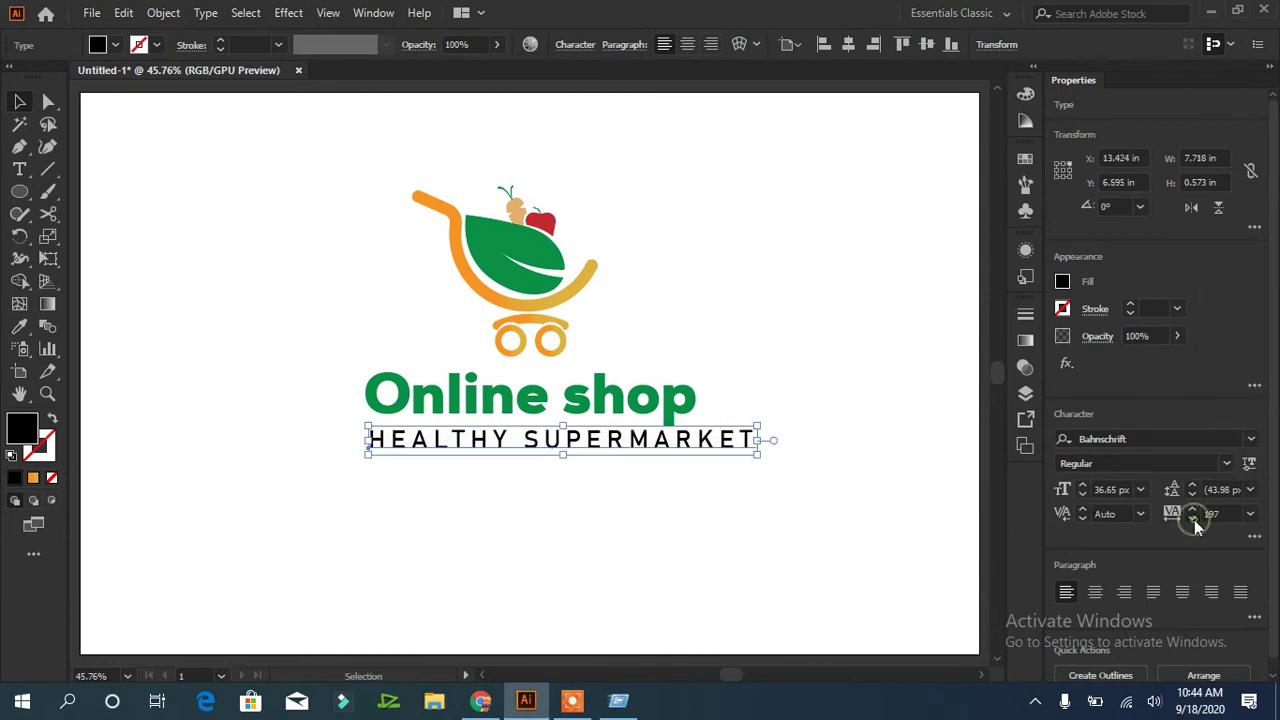
left_click(1196, 520)
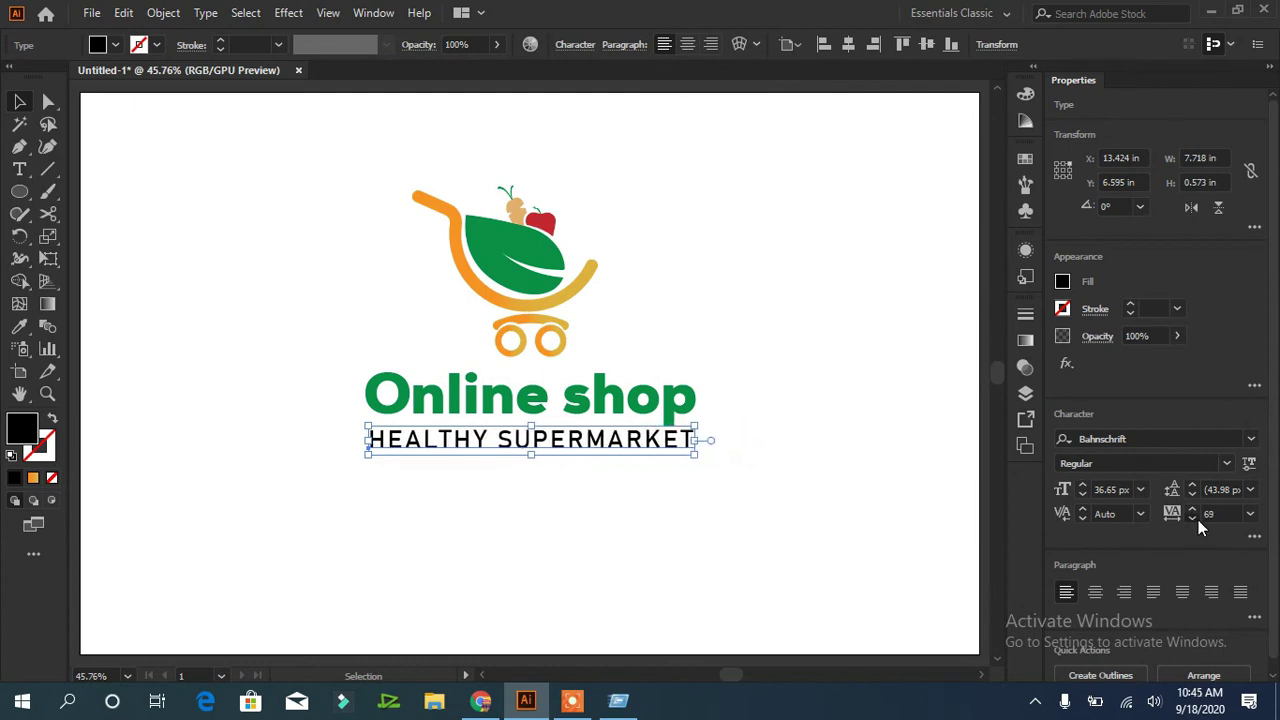
left_click(1192, 519)
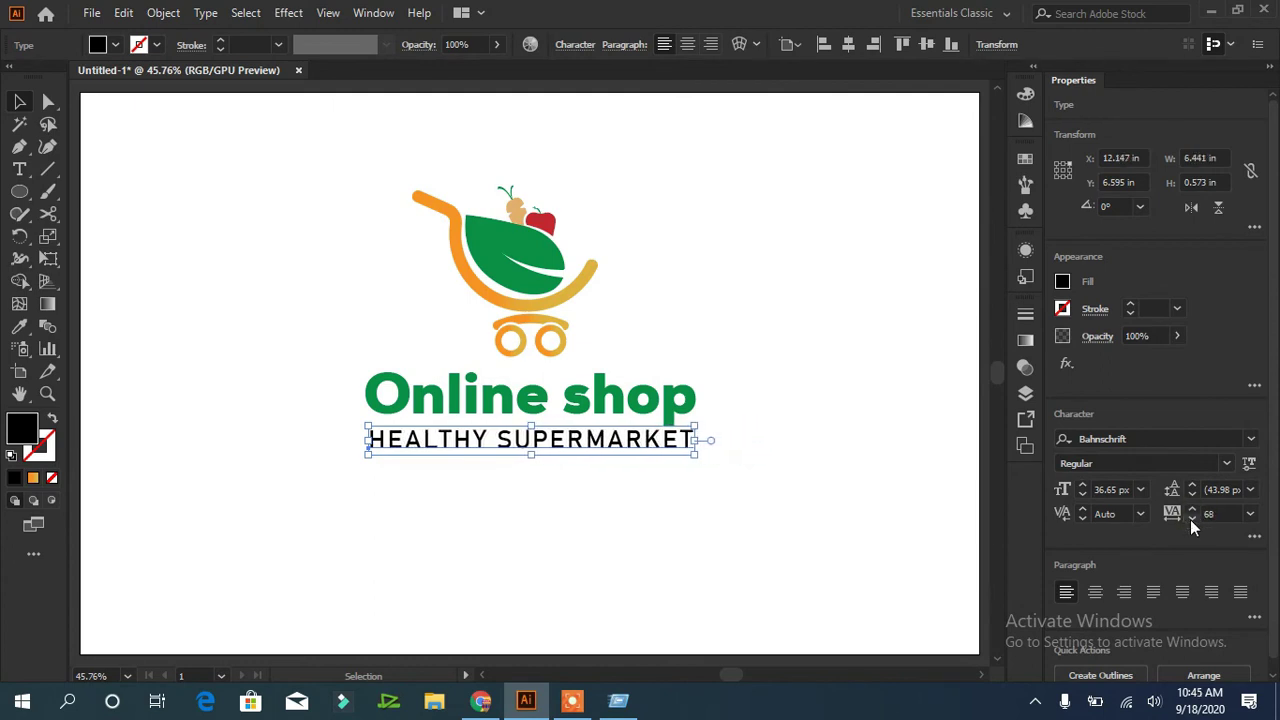
Try to recolor the tagline with the cart's orange gradient using the Eyedropper
key("i")
left_click(466, 262)
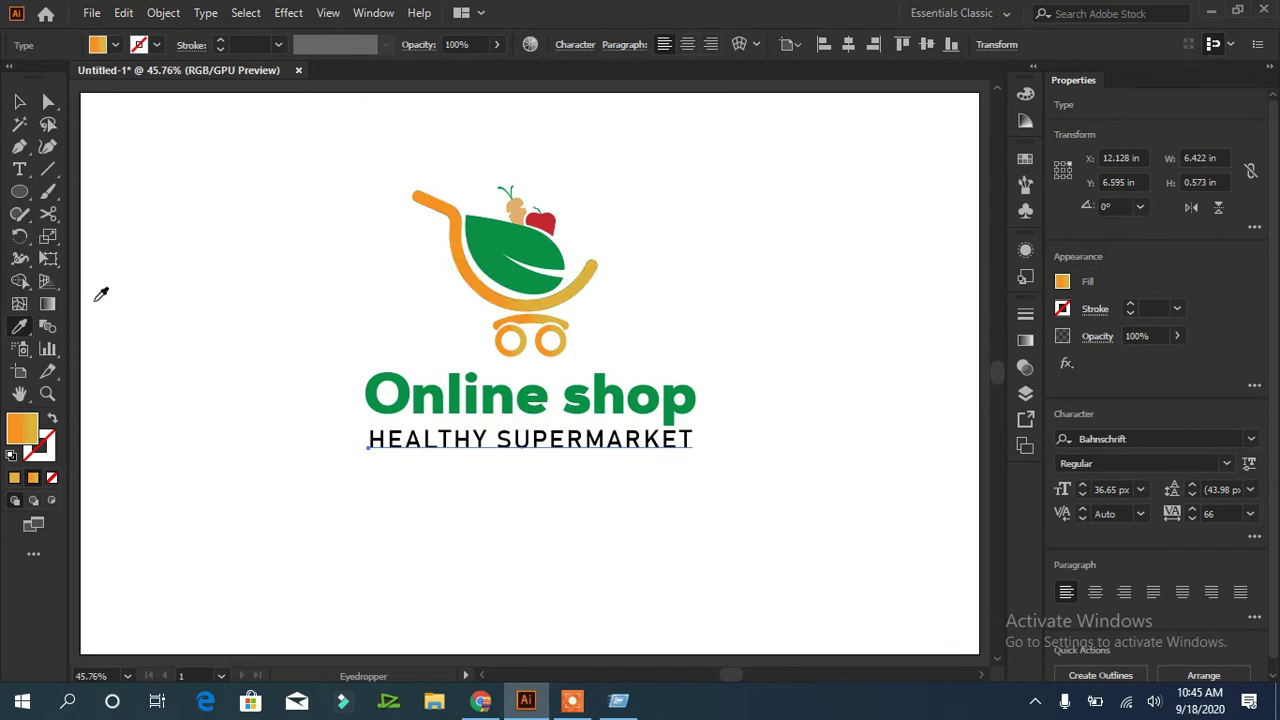
left_click(20, 102)
left_click(20, 327)
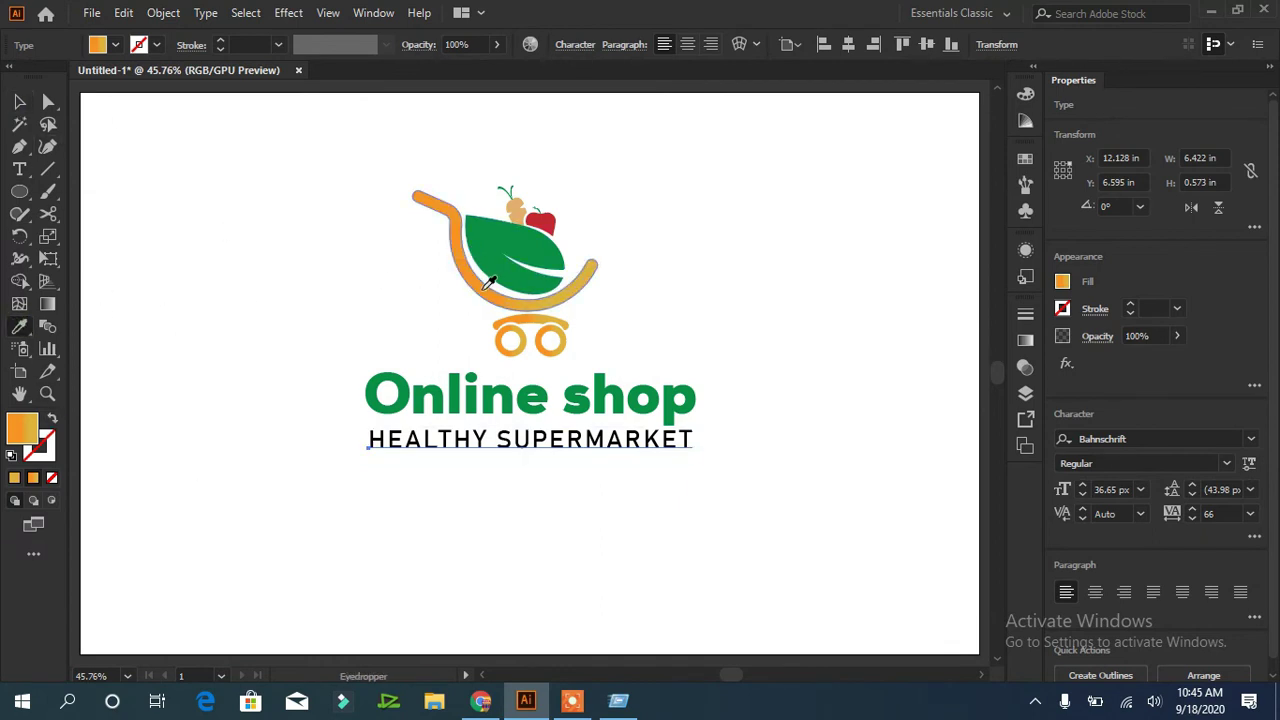
left_click(53, 419)
left_click(53, 419)
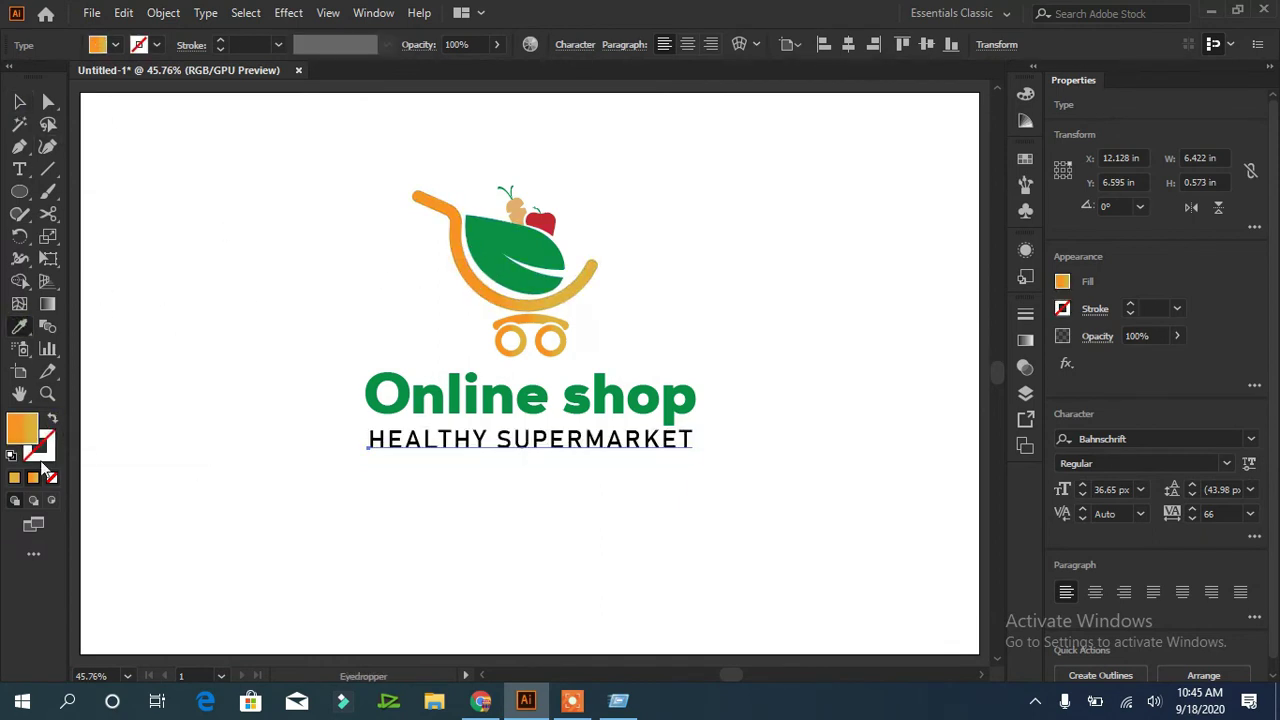
left_click(19, 103)
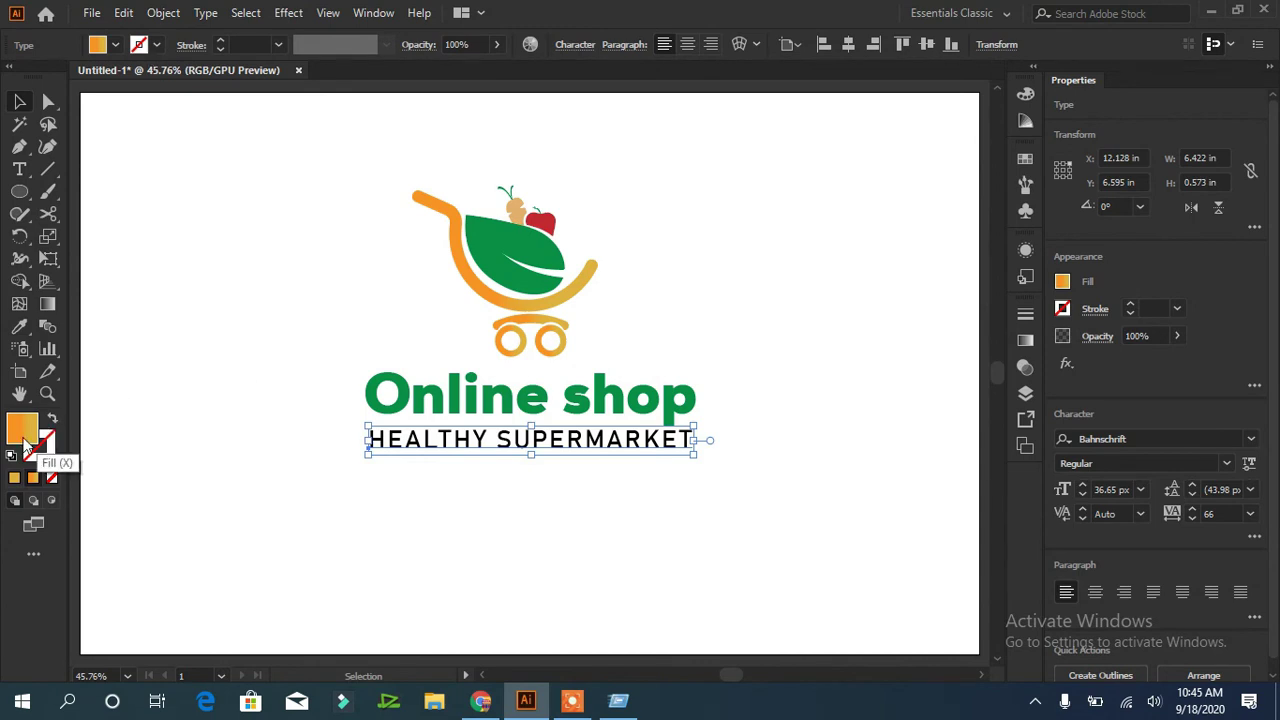
left_click(350, 568)
Try to apply the cart's orange gradient to the tagline's highlighted characters with the Eyedropper
left_click(390, 441)
left_click(22, 166)
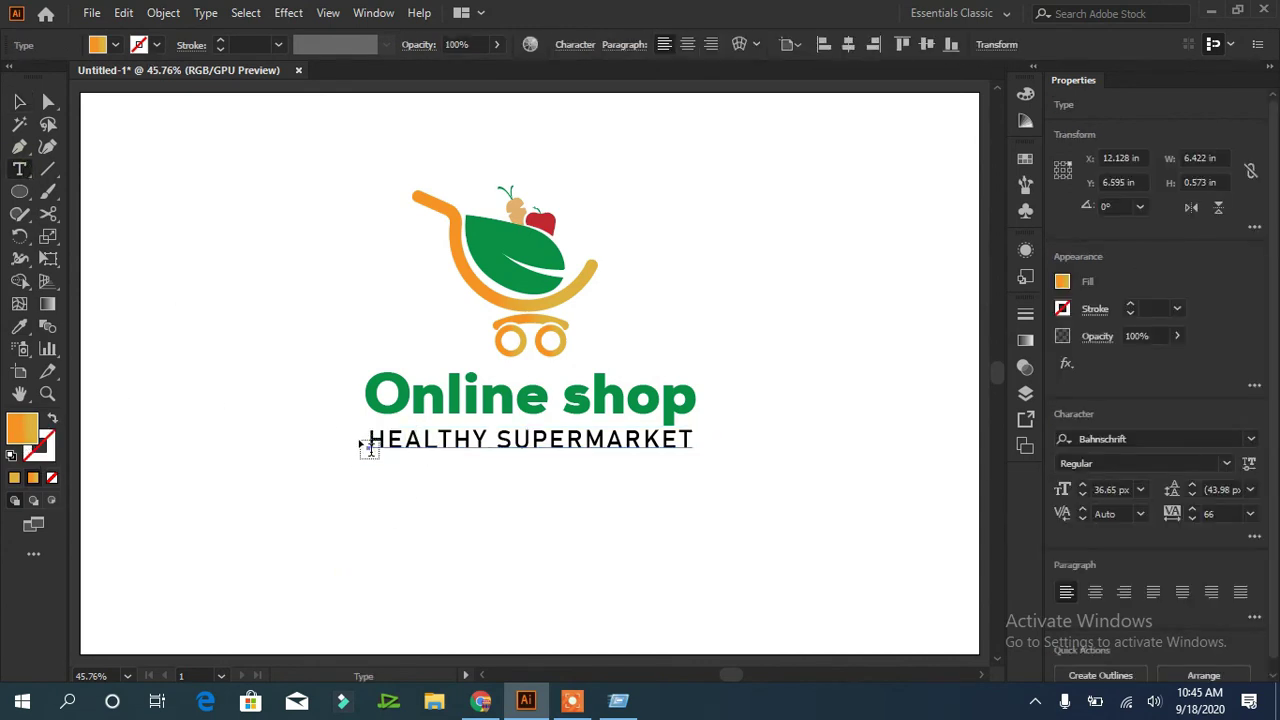
left_click_drag(369, 441, 694, 442)
left_click(20, 327)
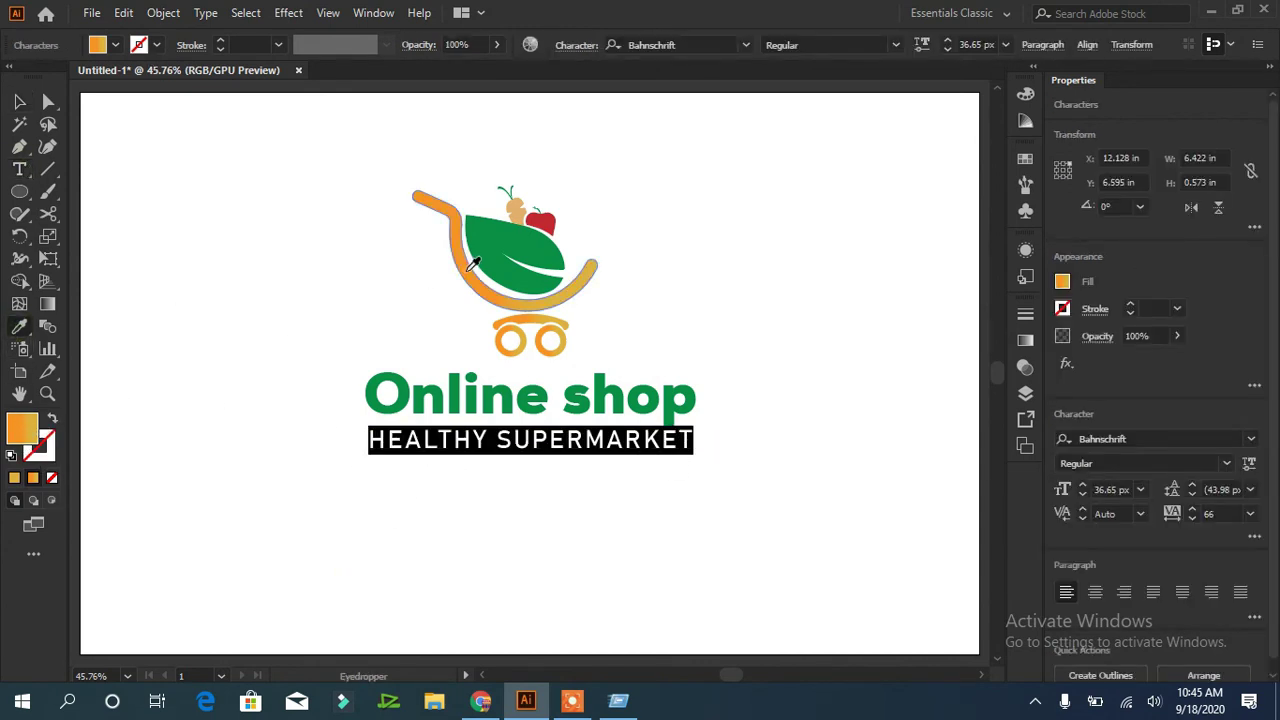
left_click(19, 103)
Expand the tagline text into shapes and fill them with the cart's orange gradient using the Eyedropper
left_click(163, 12)
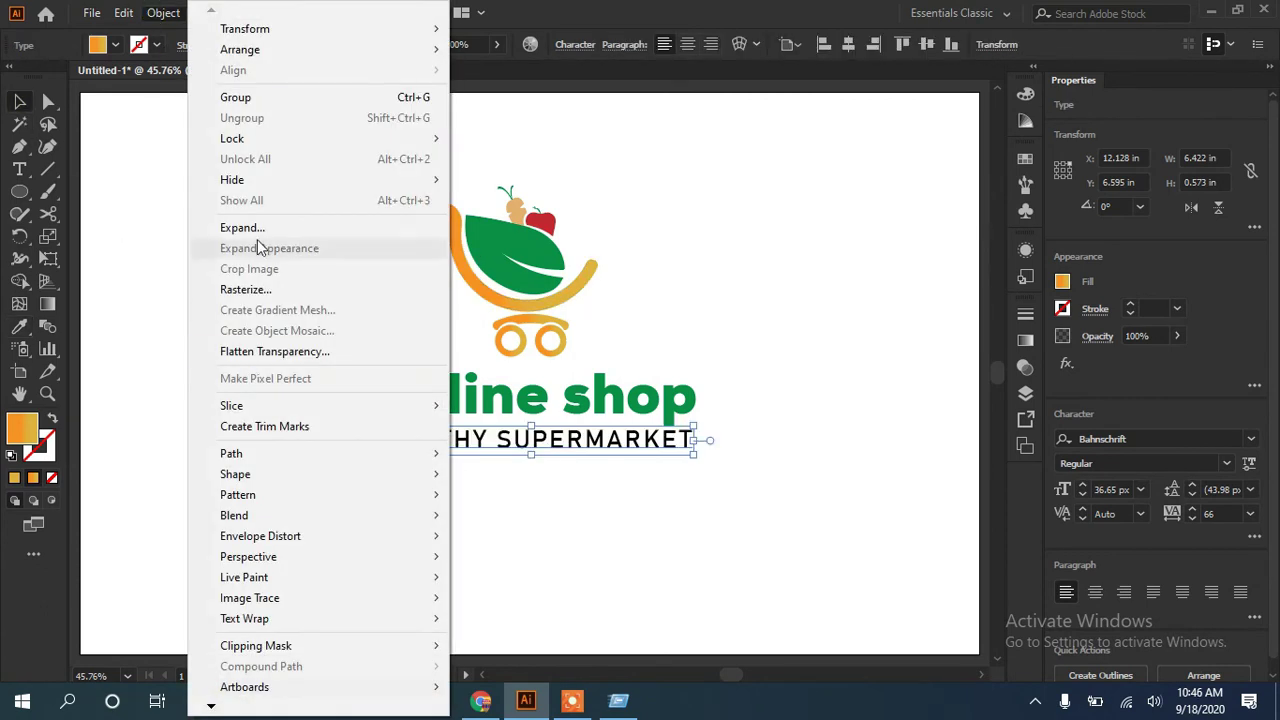
left_click(225, 240)
left_click(590, 455)
key("i")
left_click(456, 268)
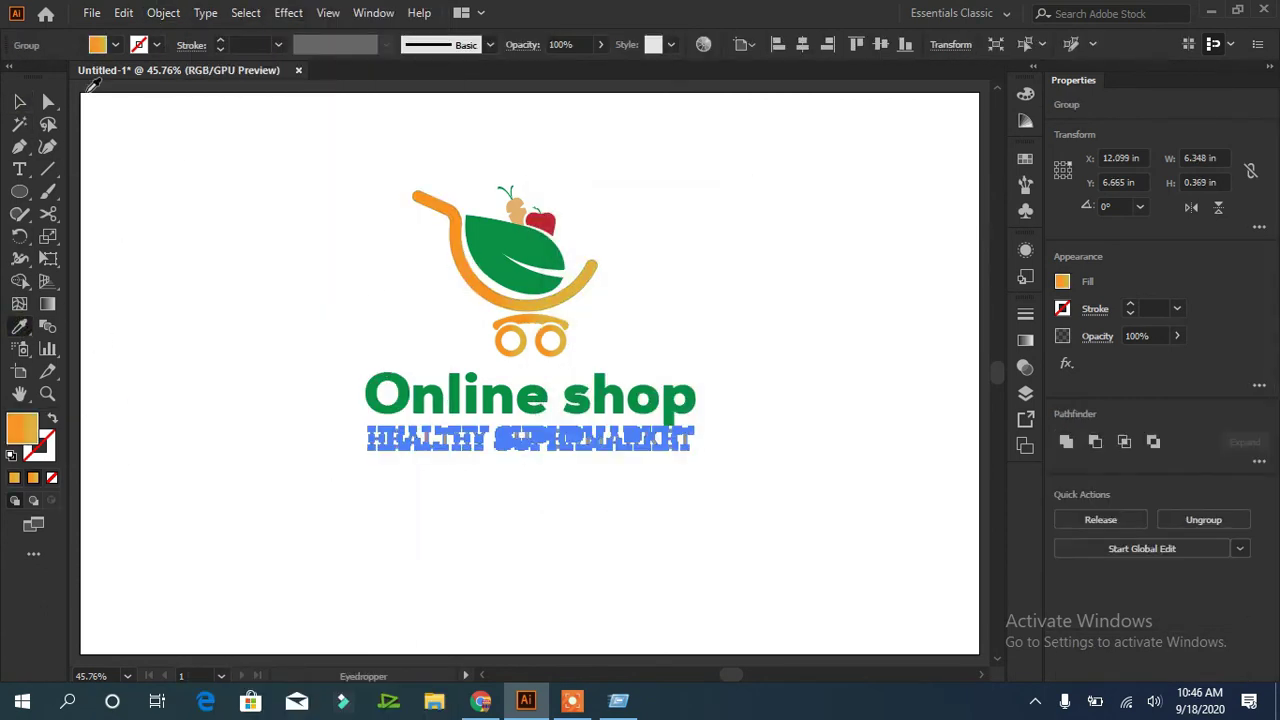
key("v")
left_click(252, 270)
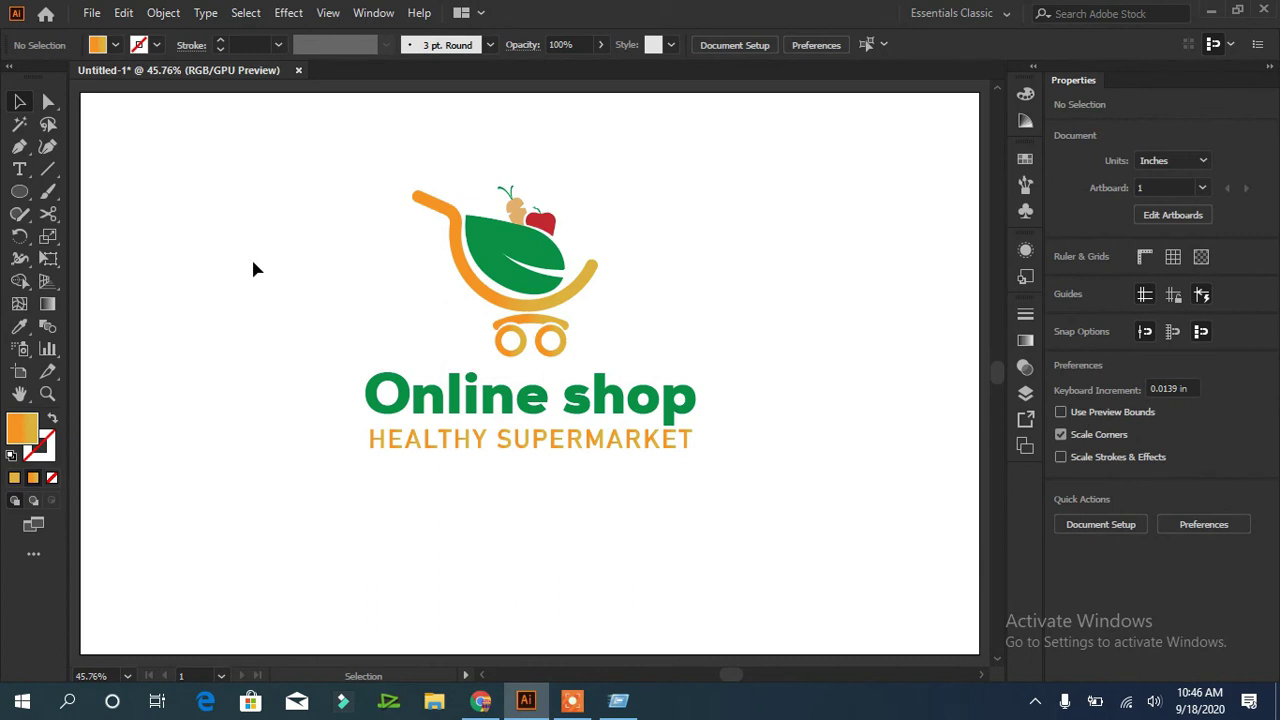
Fill the expanded tagline with the solid orange swatch R=247 G=147 B=30
left_click(591, 443)
left_click(115, 44)
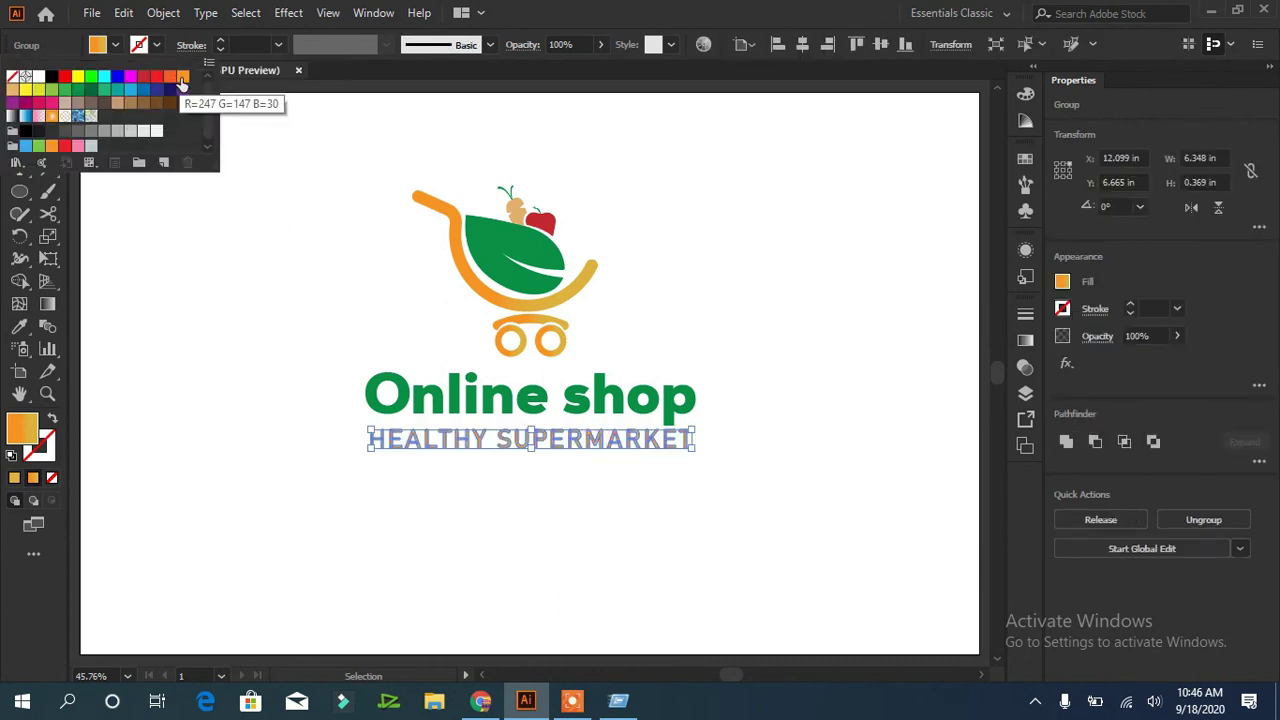
left_click(218, 315)
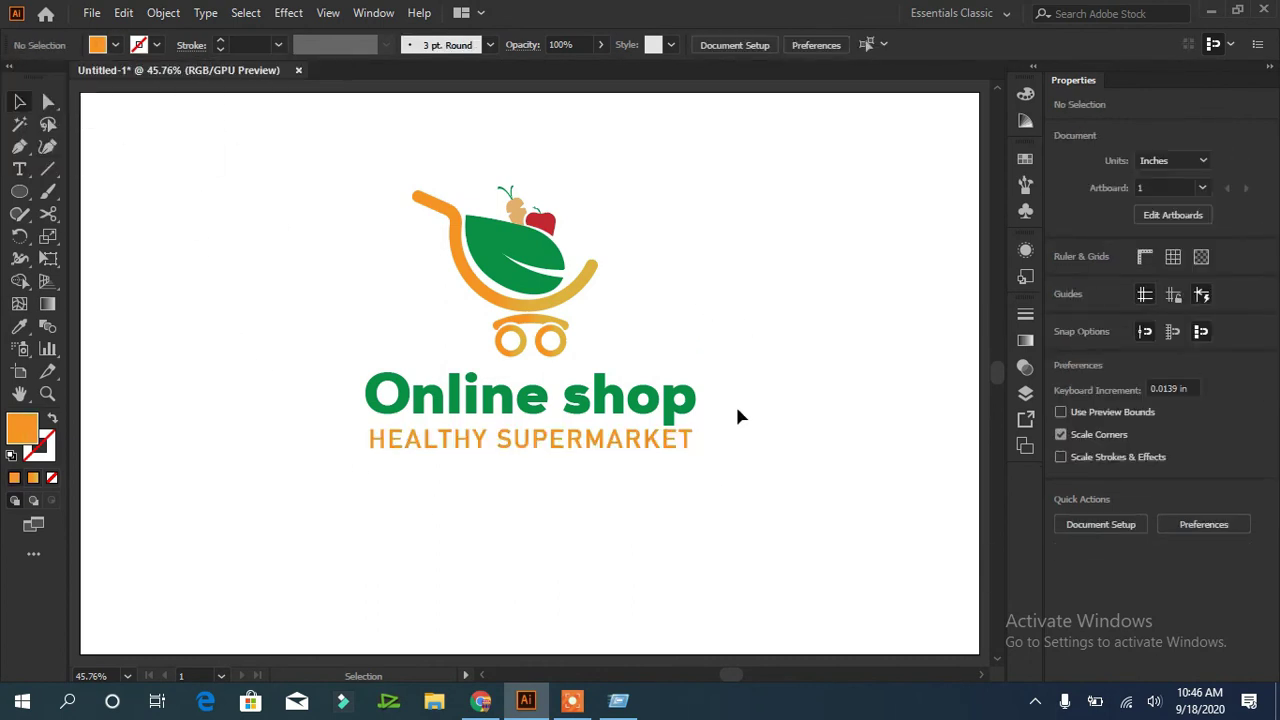
Center the cart group horizontally above the "Online shop" text and its tagline
left_click_drag(705, 180, 628, 530)
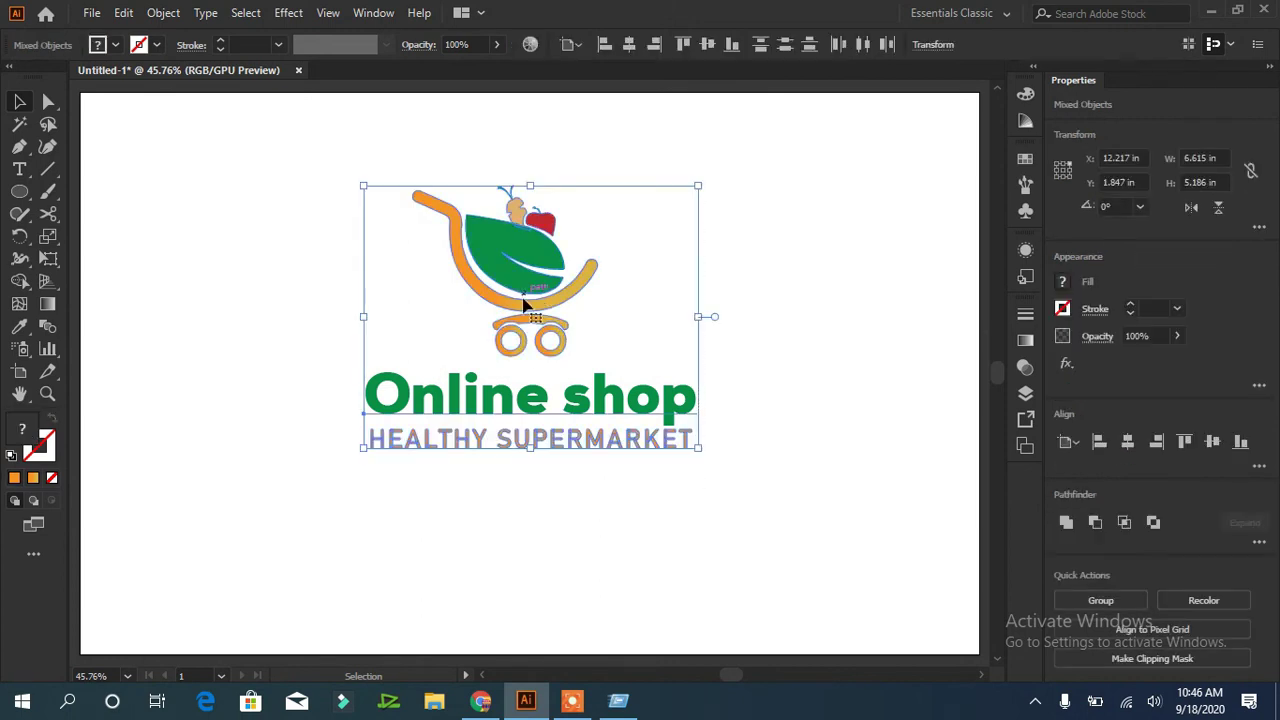
left_click_drag(621, 184, 558, 350)
left_click_drag(410, 328, 410, 328)
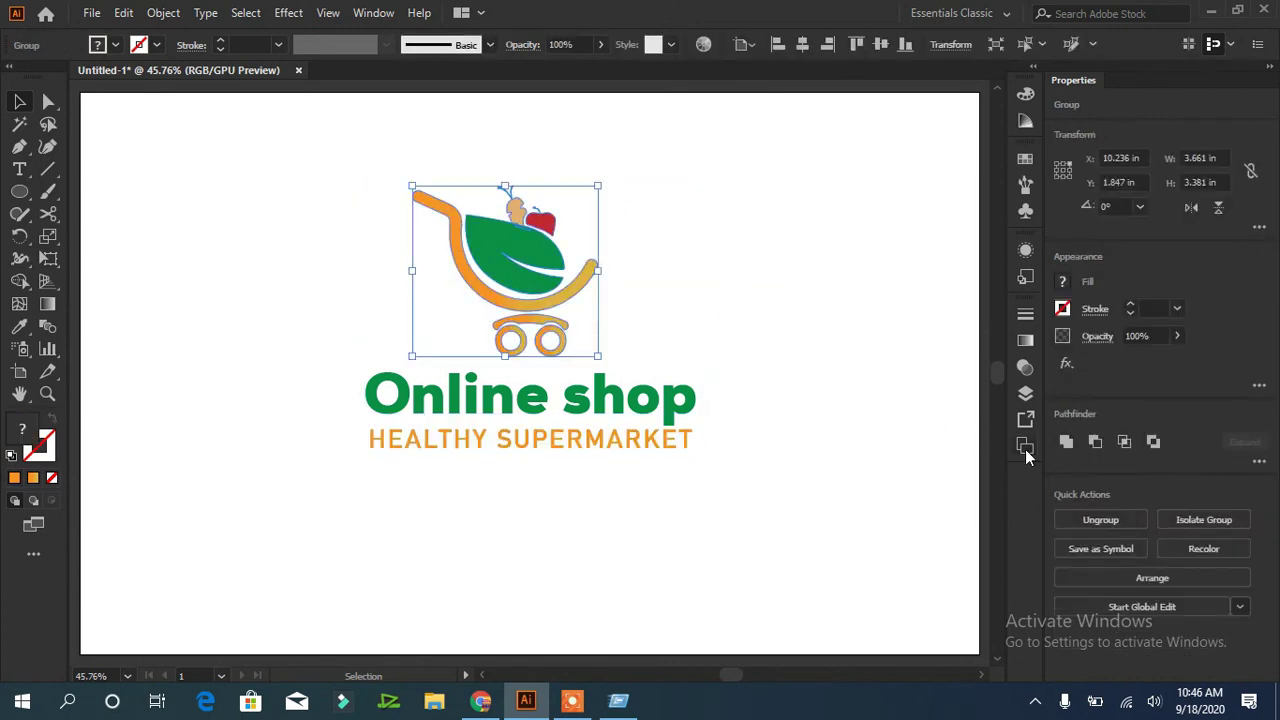
left_click(695, 340)
key("ctrl+a")
left_click(855, 509)
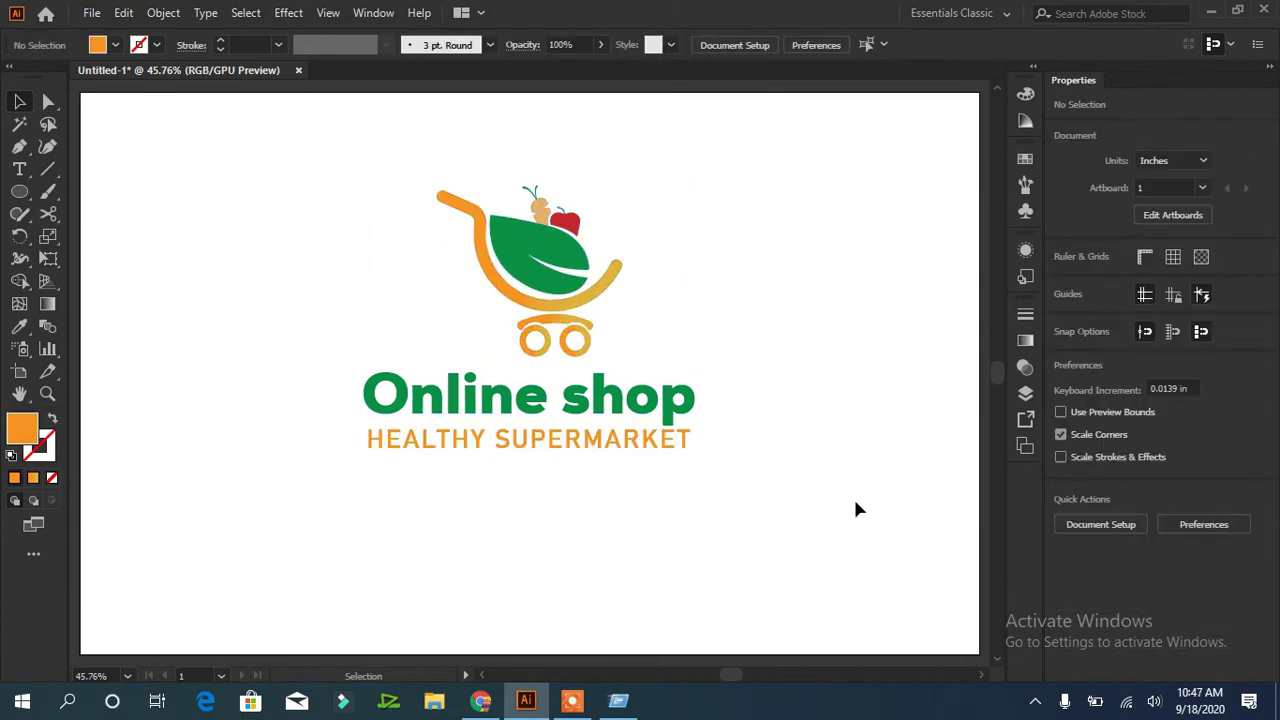
Move the cart and both text lines about 0.8 in right and 1.1 in down, then group them
left_click_drag(509, 294, 549, 351)
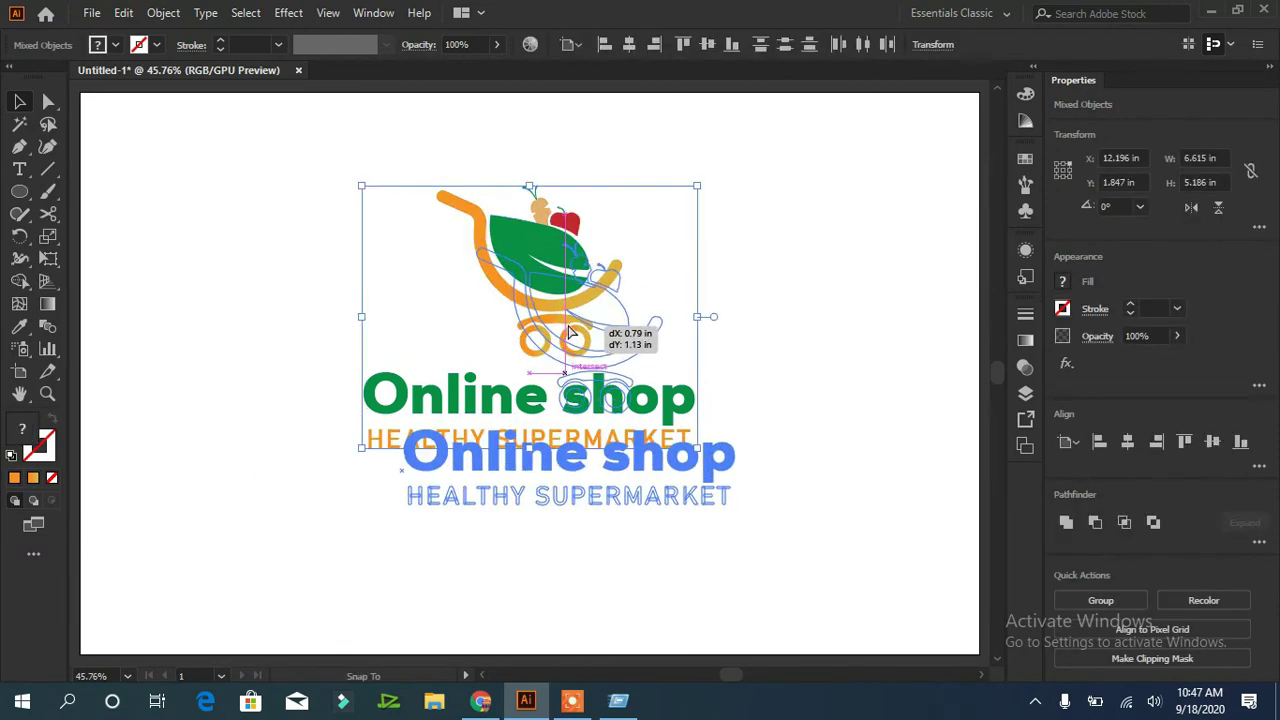
left_click(770, 401)
key("ctrl+0")
key("ctrl+a")
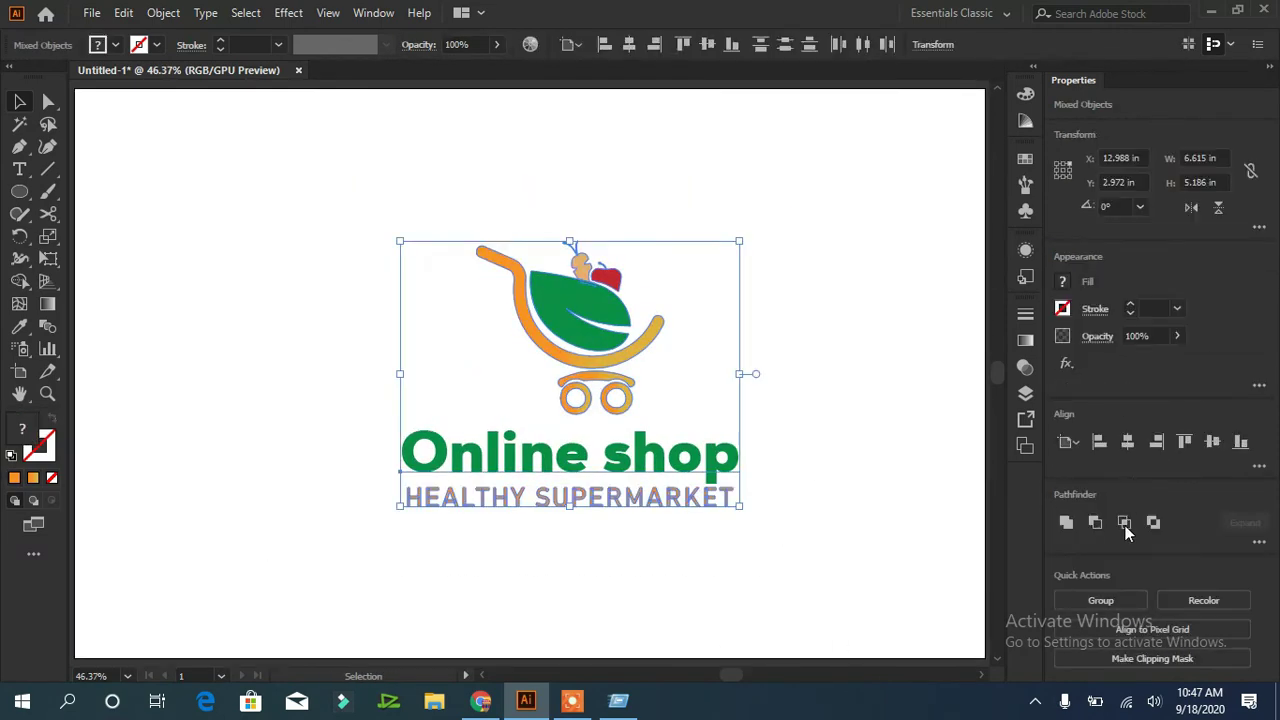
left_click(1061, 599)
left_click(899, 485)
Delete the stray text object near the left edge of the artboard
key("ctrl+a")
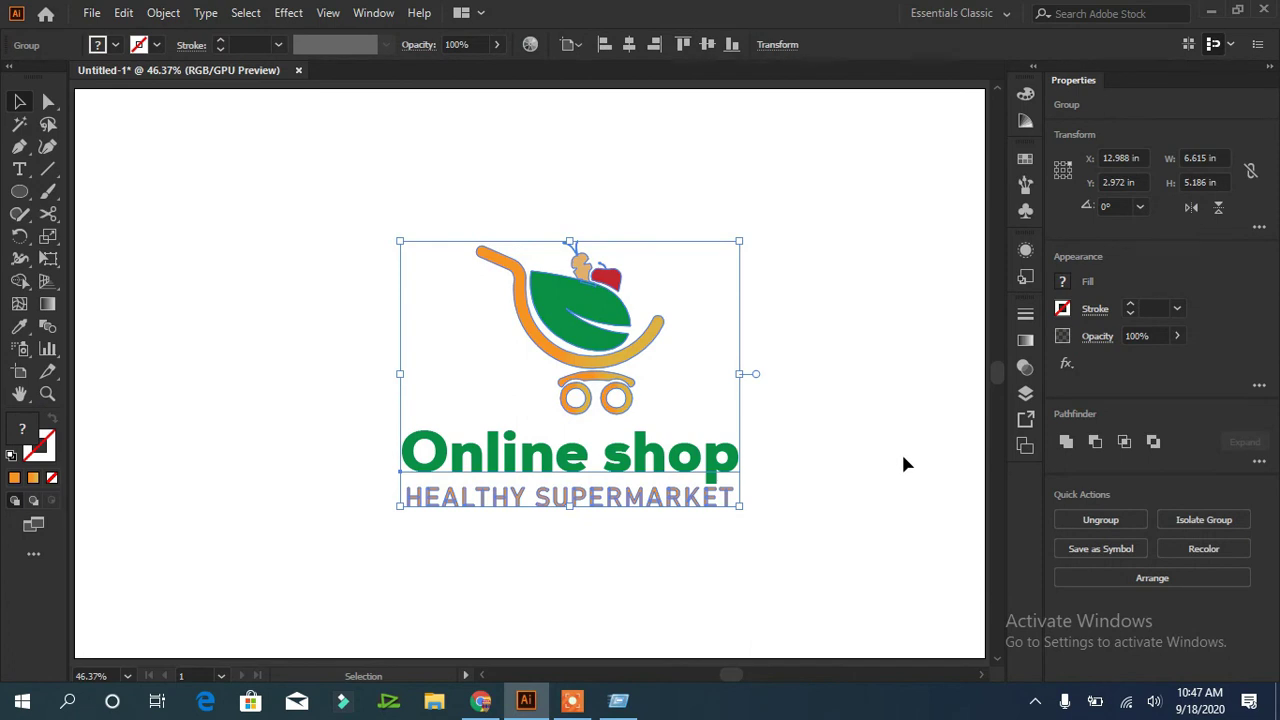
key("ctrl+minus")
left_click_drag(873, 153, 198, 626)
left_click(292, 390)
left_click_drag(296, 299, 187, 586)
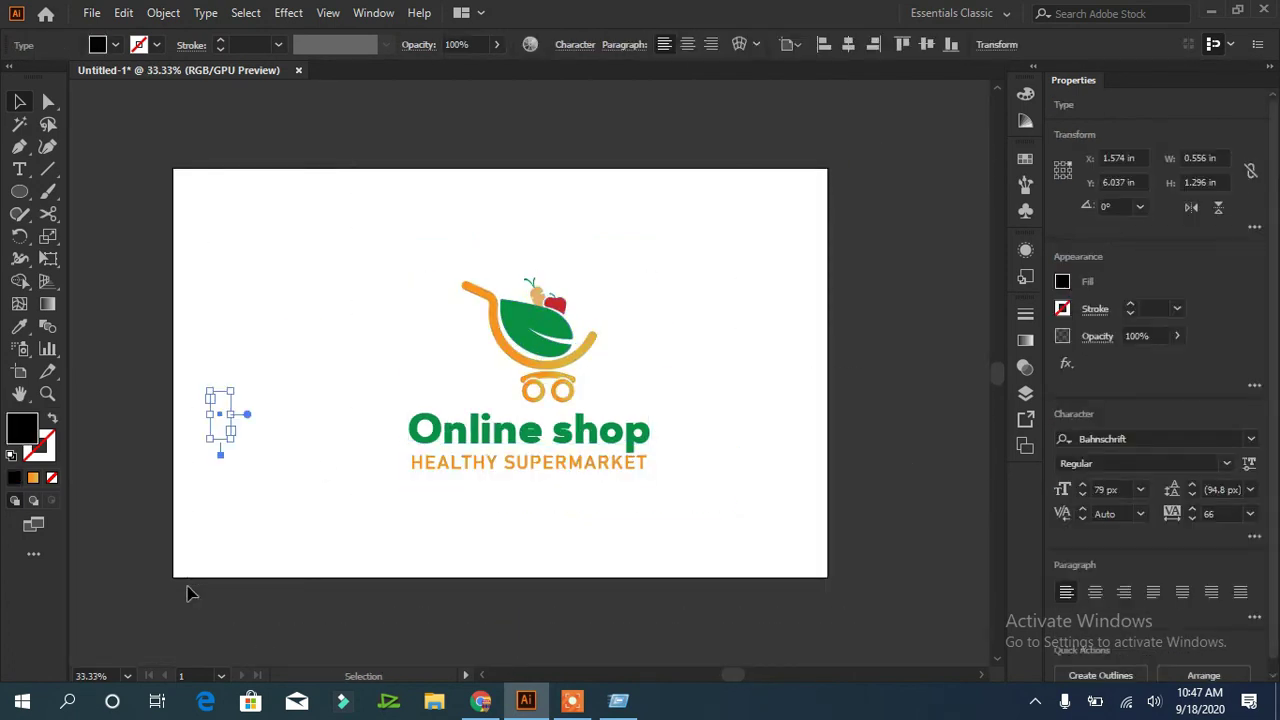
key("Delete")
Center the grouped logo horizontally and vertically on the artboard
left_click_drag(833, 234, 487, 487)
left_click(577, 46)
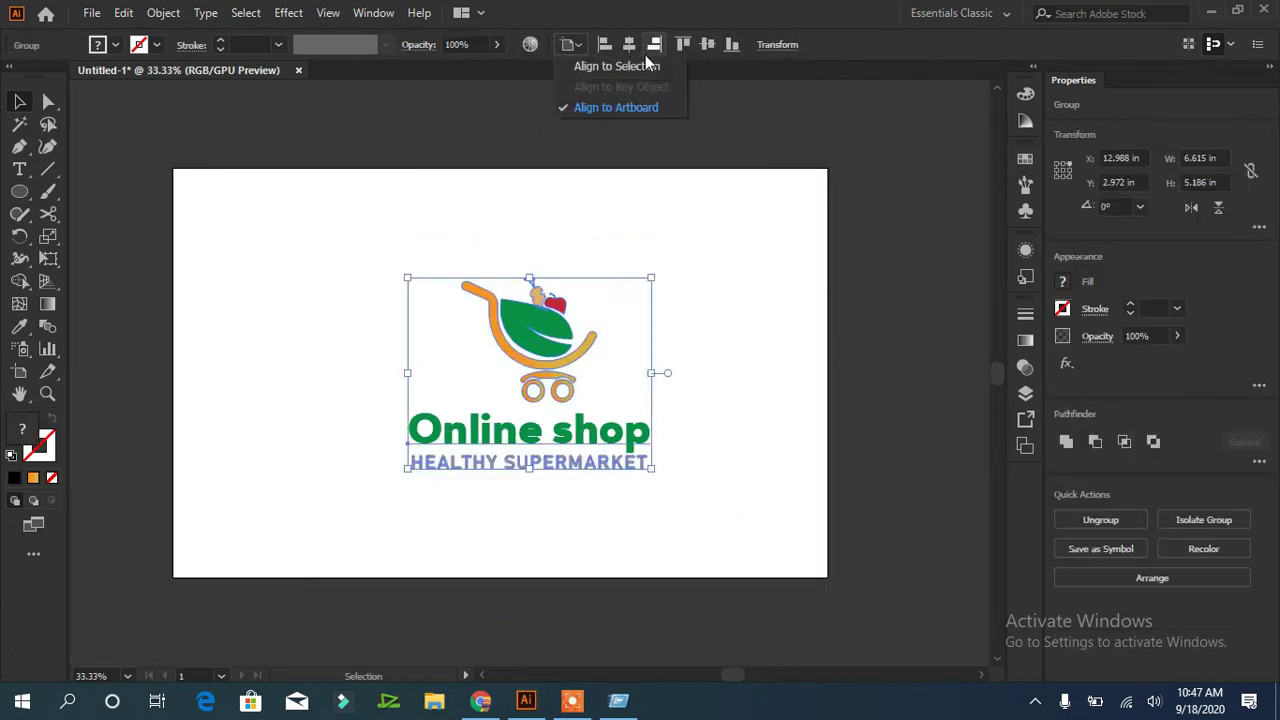
left_click(630, 45)
left_click(707, 44)
left_click(606, 477)
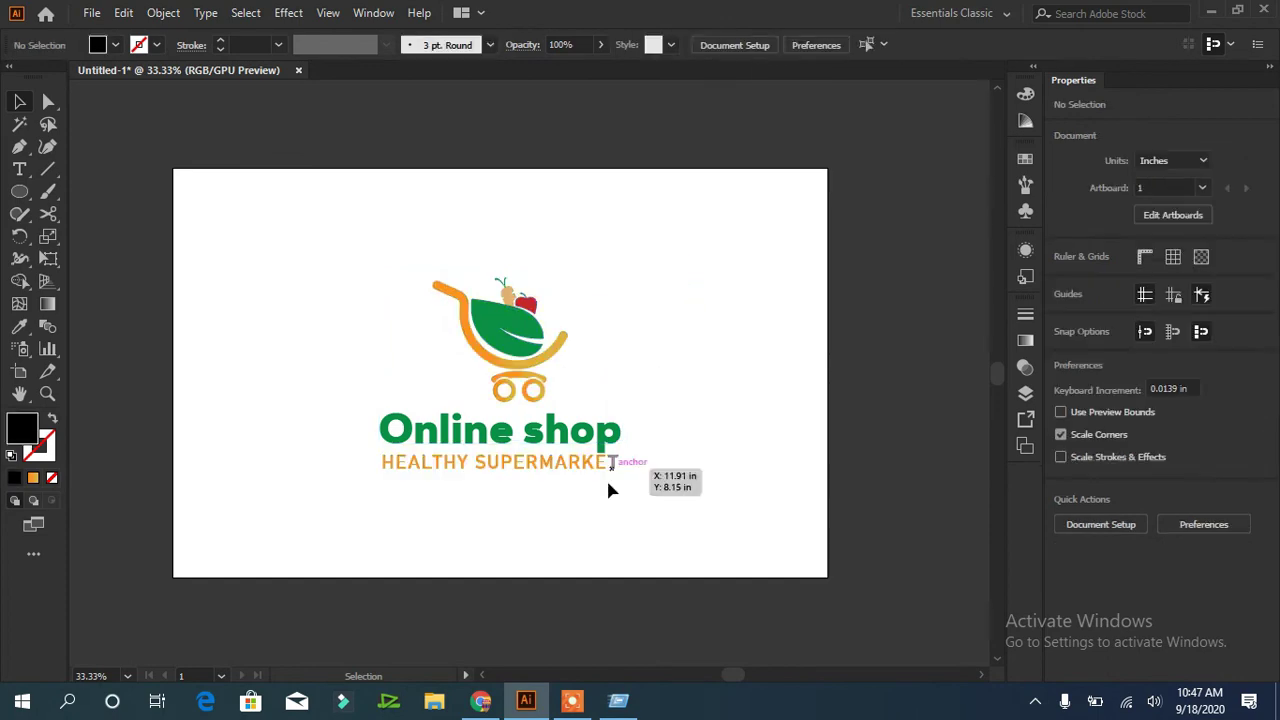
Save the document as an Adobe Illustrator file named "online shop" in the Logo design folder, keeping the default Illustrator options
left_click(91, 12)
left_click(130, 185)
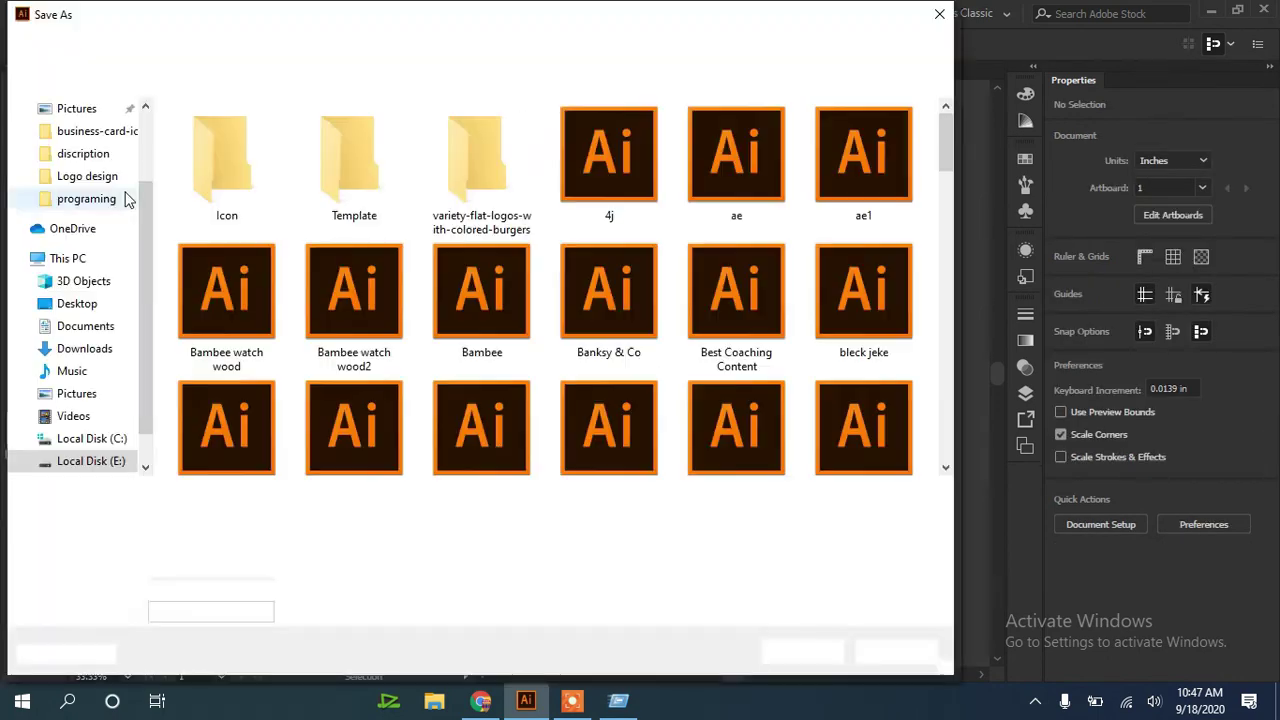
type("online shop")
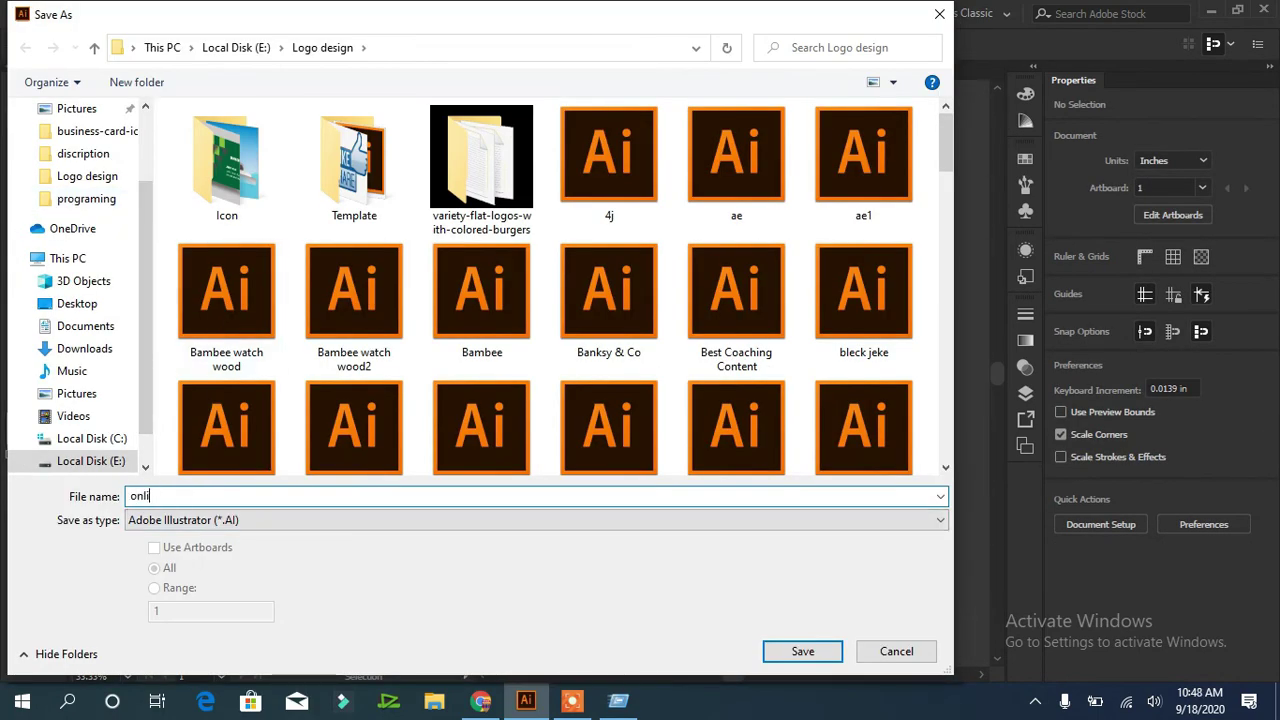
left_click(808, 651)
left_click(725, 612)
Export the logo as a PNG named "online shop" into the Logo design folder
left_click(91, 12)
left_click(466, 366)
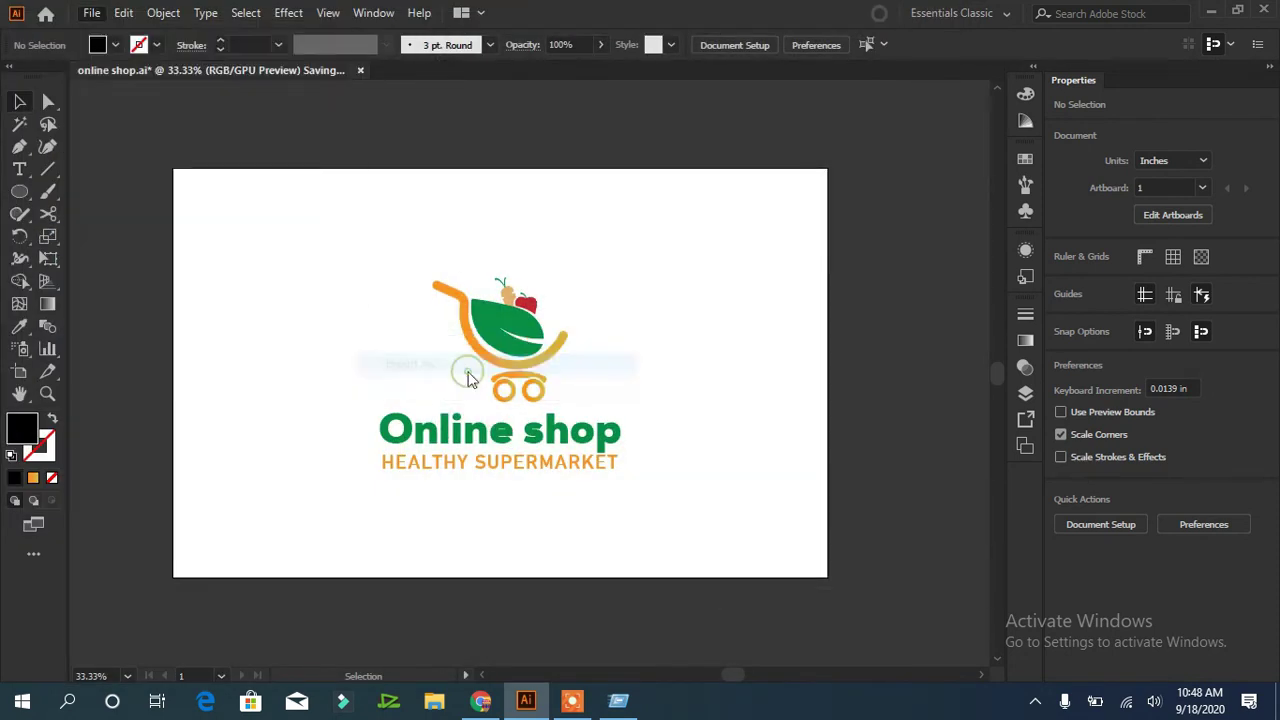
left_click(940, 520)
left_click(400, 416)
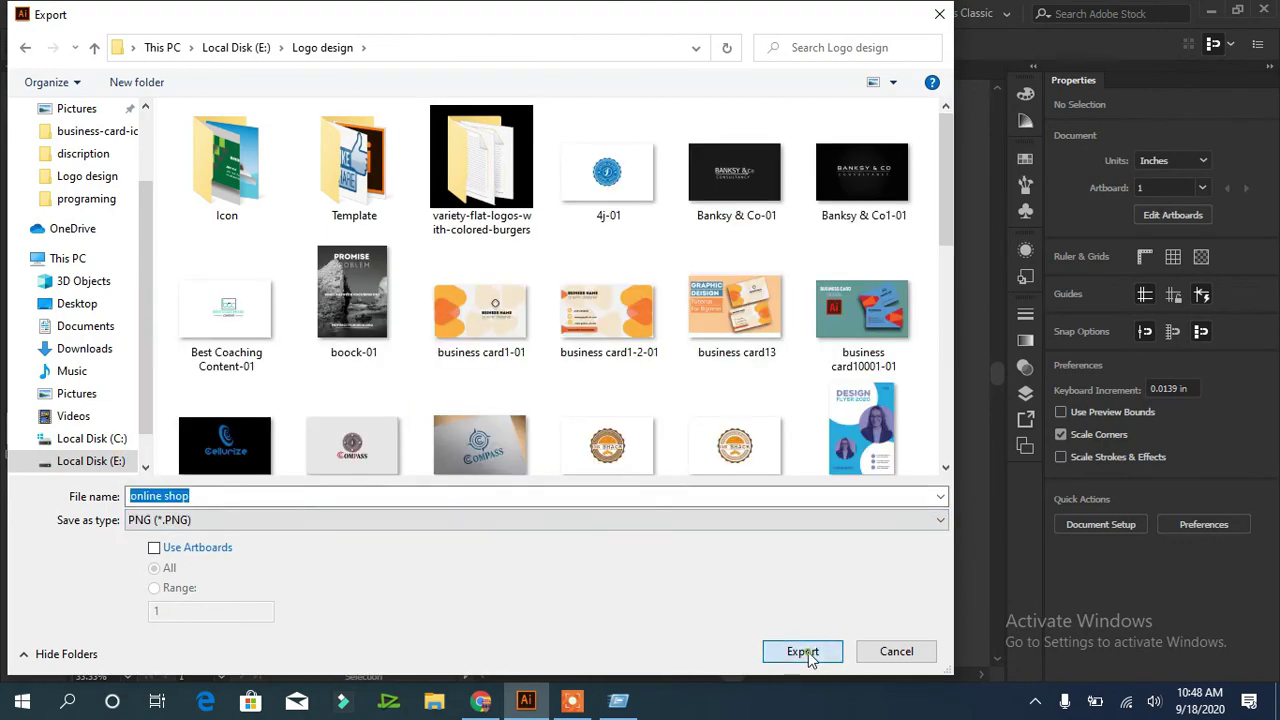
left_click(804, 652)
left_click(652, 520)
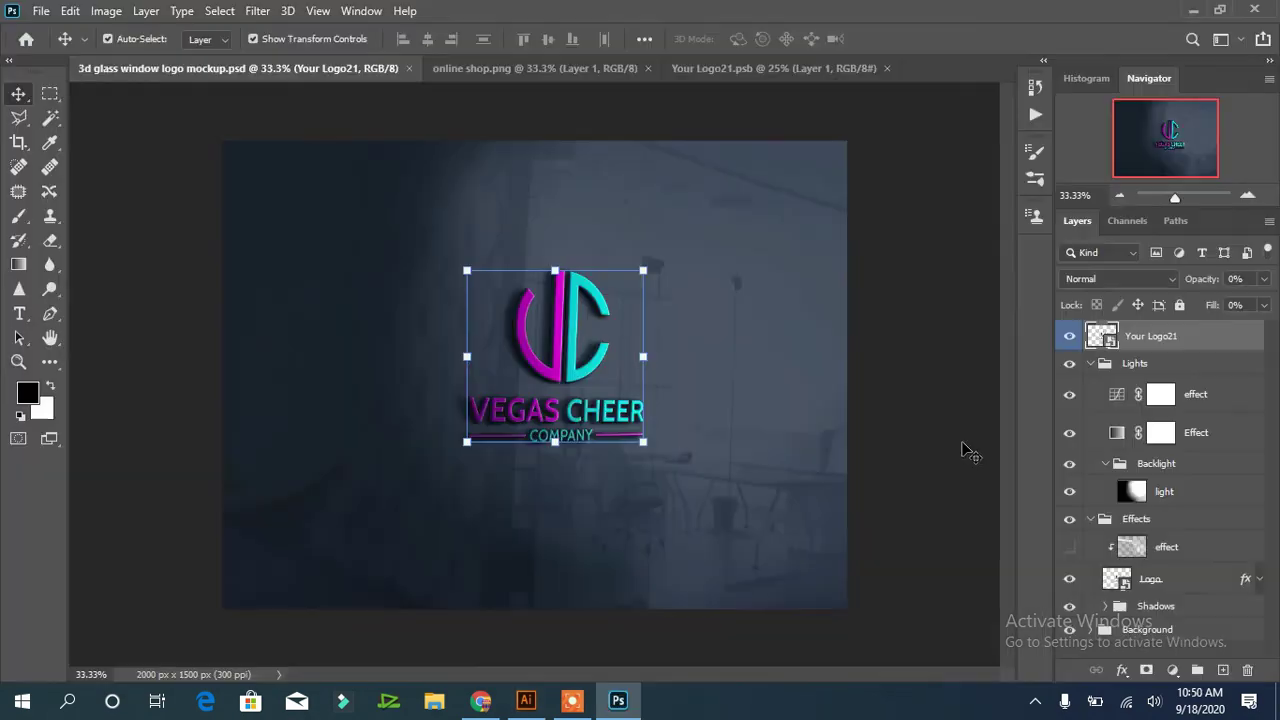
Switch to Photoshop and place the logo from online shop.png into Your Logo21.psb, sized and positioned over the old logo
left_click(535, 68)
left_click_drag(571, 320, 500, 280)
left_click_drag(292, 117, 405, 226)
mouse_move(574, 322)
left_mouse_down()
mouse_move(585, 325)
mouse_move(557, 328)
left_mouse_up()
left_click(18, 93)
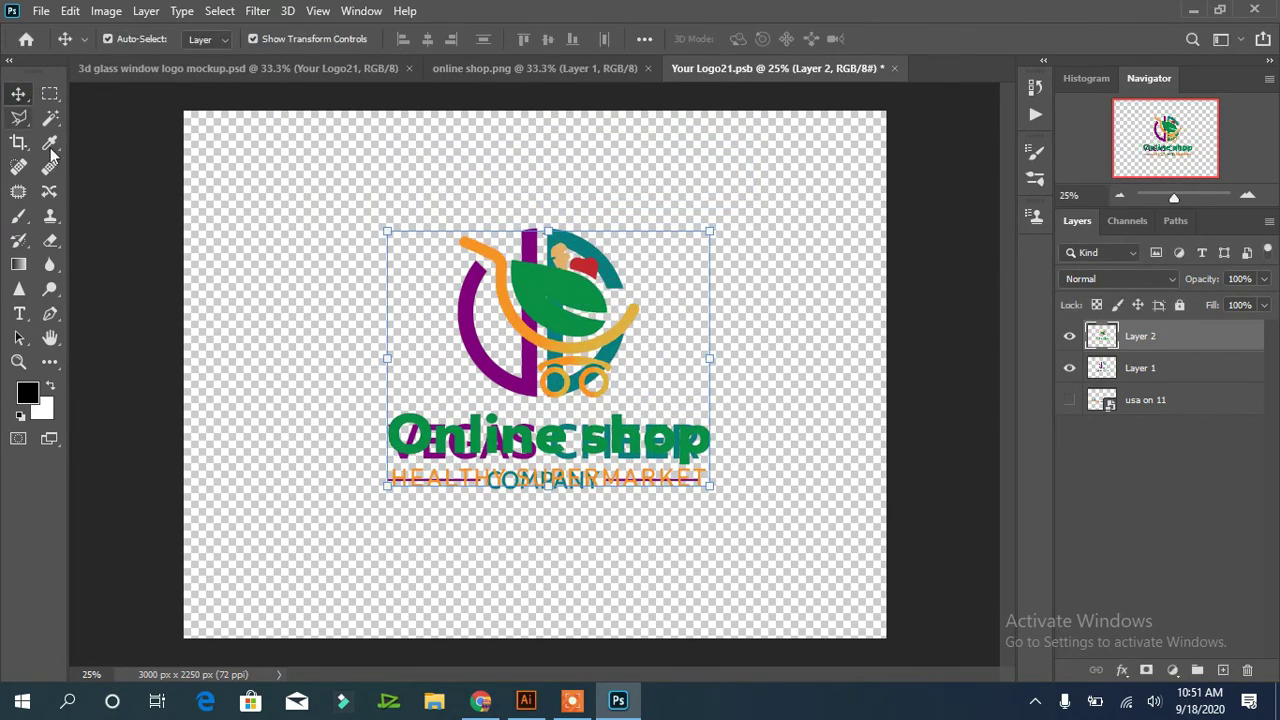
Hide the Vegas Cheer logo on Layer 1, save Your Logo21.psb and return to the 3d glass window logo mockup
left_click(1069, 368)
key("ctrl+s")
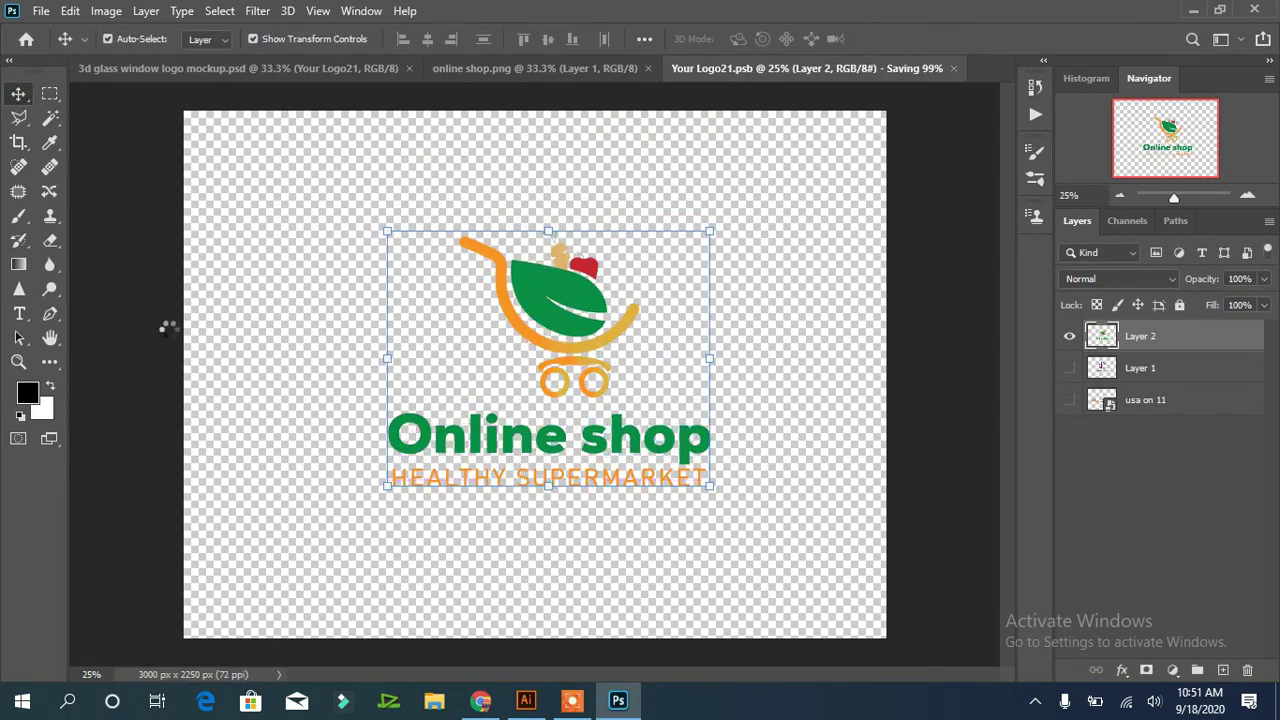
left_click(230, 68)
Examine the Online shop logo up close on the 3D glass window mockup
mouse_move(566, 706)
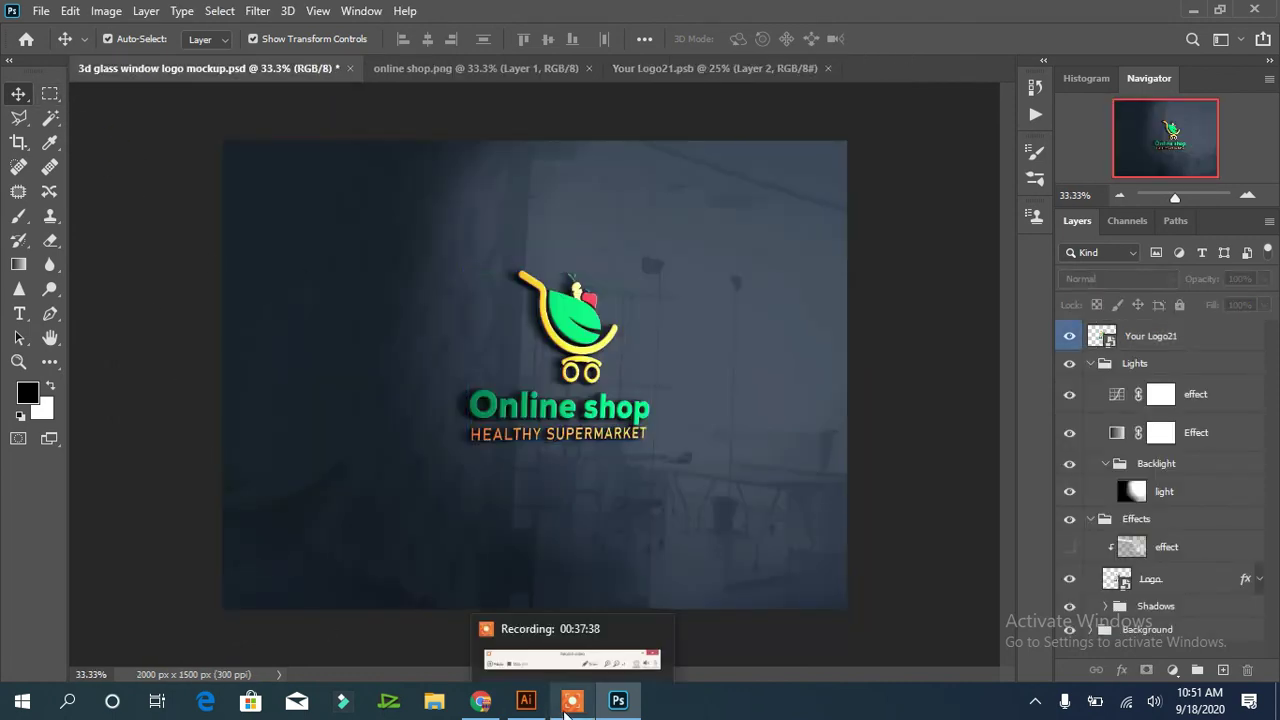
key("ctrl+plus")
key("ctrl+plus")
key("ctrl+plus")
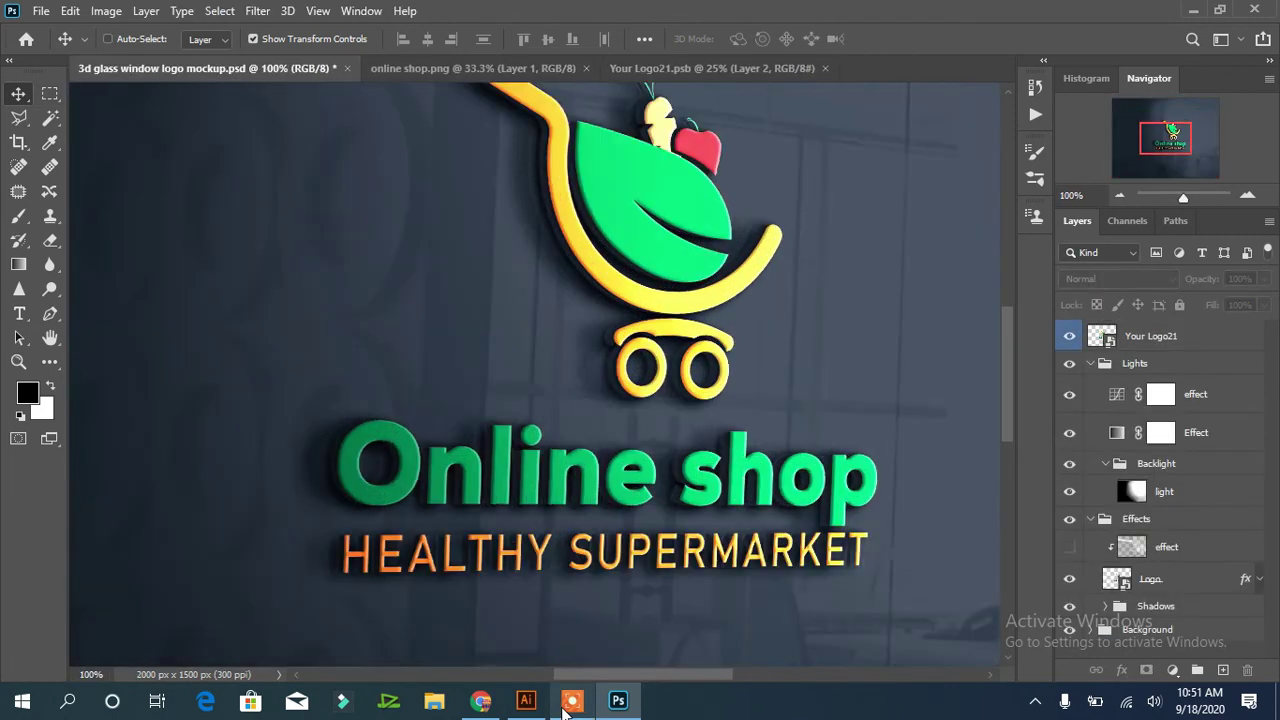
key("ctrl+minus")
left_click_drag(752, 371, 699, 405)
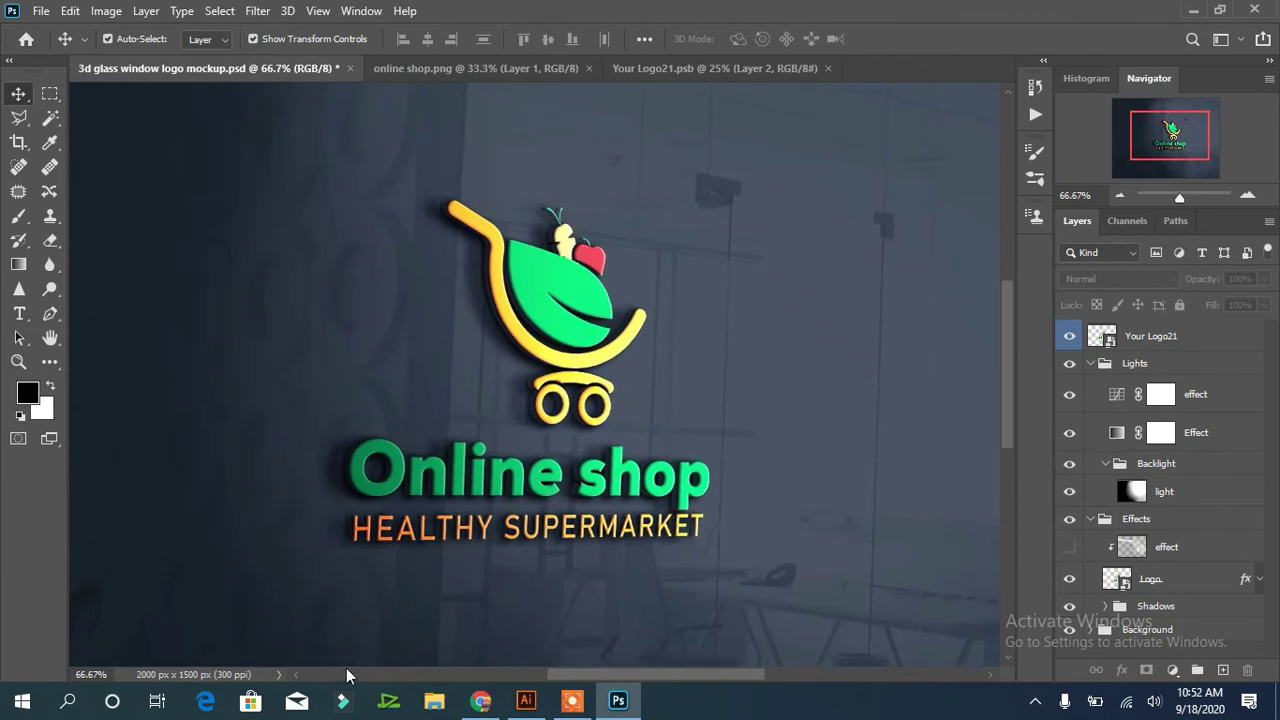
Begin saving the mockup on the computer under the name "online shop" in the Logo design folder
left_click(41, 10)
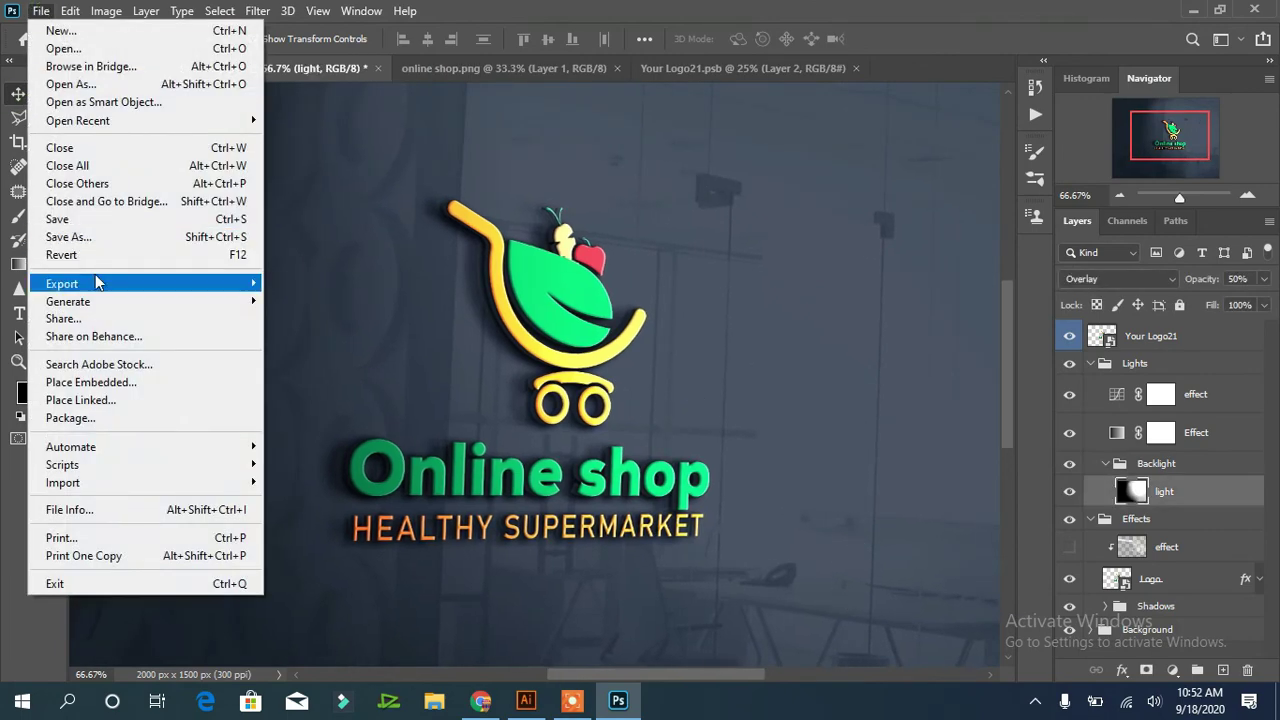
left_click(94, 234)
left_click(756, 512)
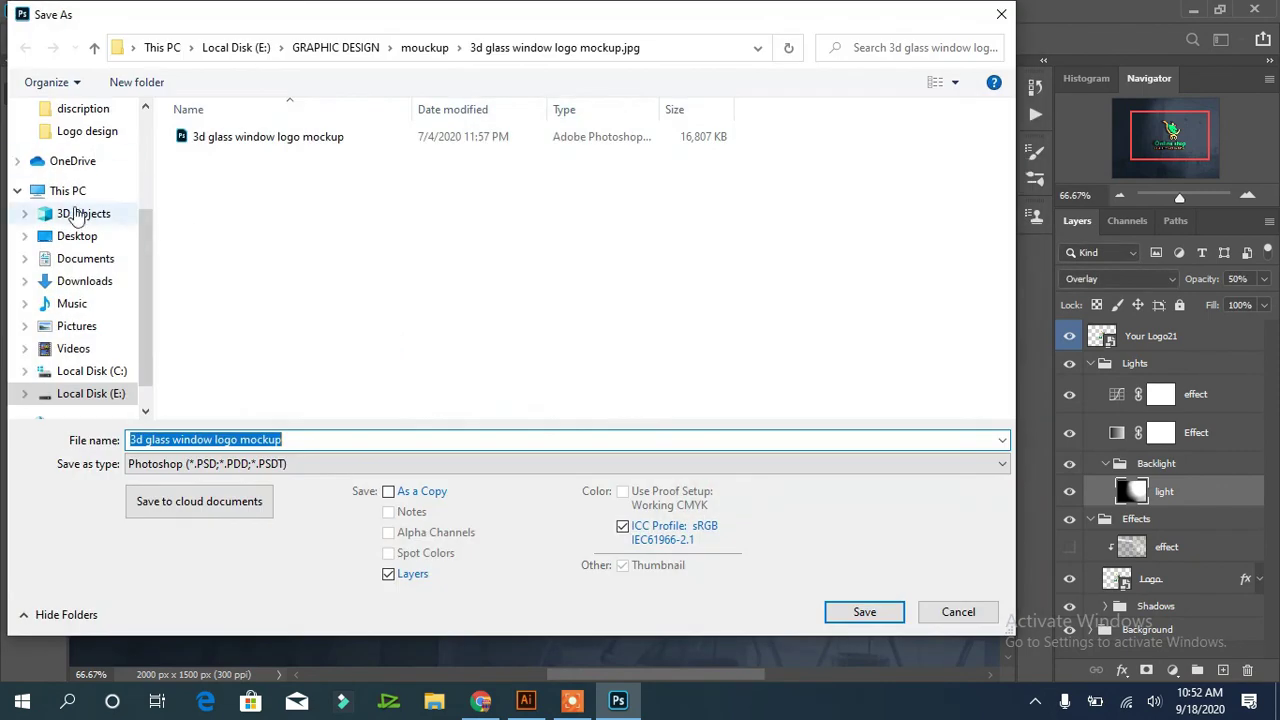
left_click(63, 130)
left_click(303, 444)
key("ctrl+a")
type("on")
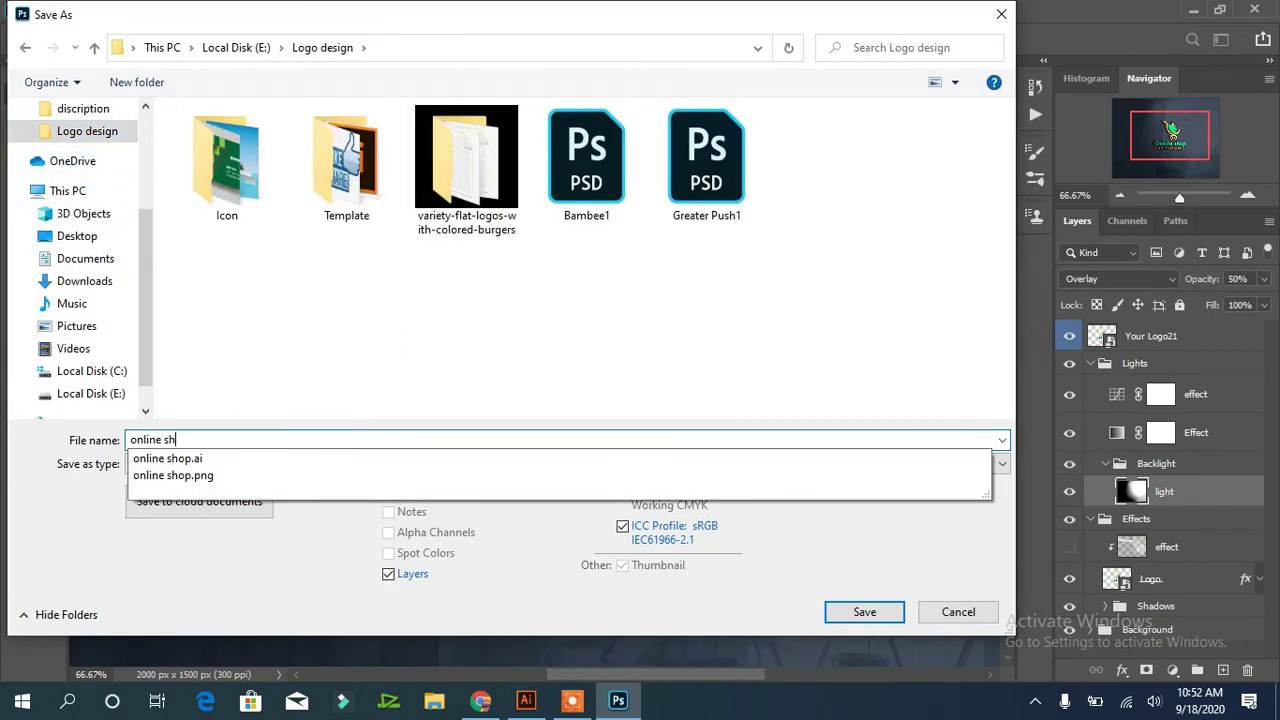
type("line shop")
Choose a JPEG format for the mockup and save it with the default options
left_click(420, 463)
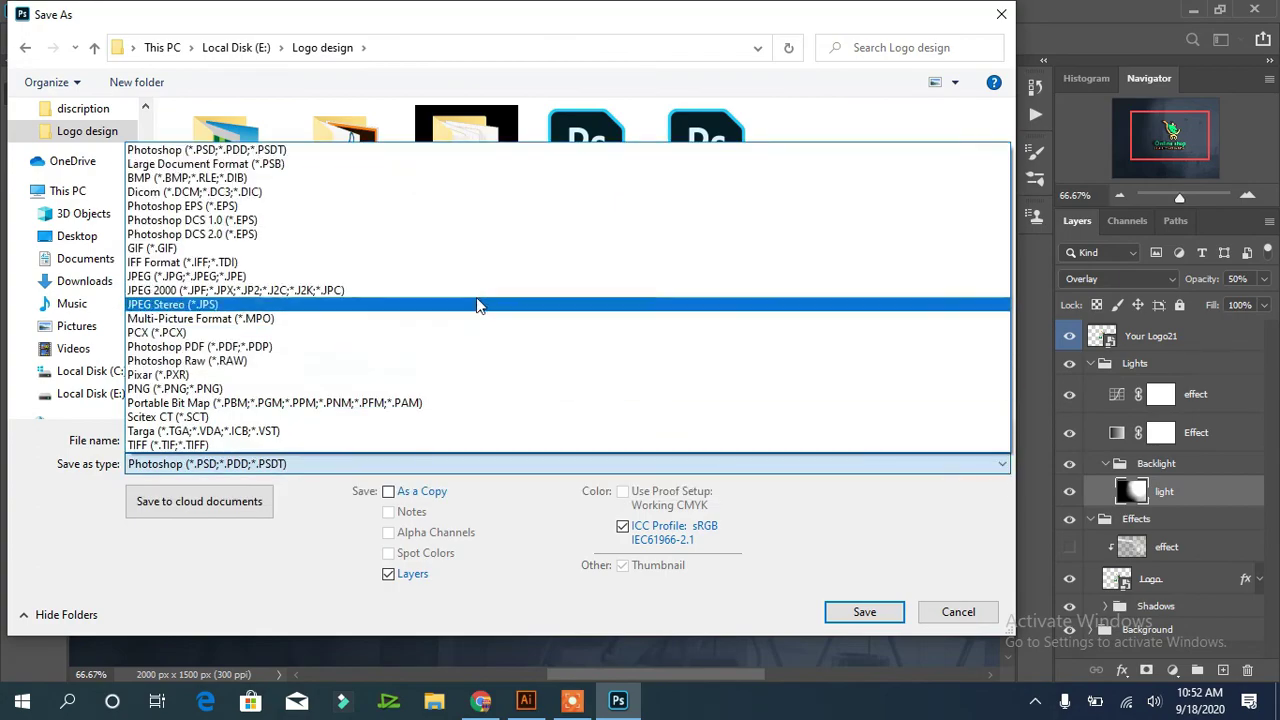
left_click(480, 303)
left_click(864, 613)
key("Return")
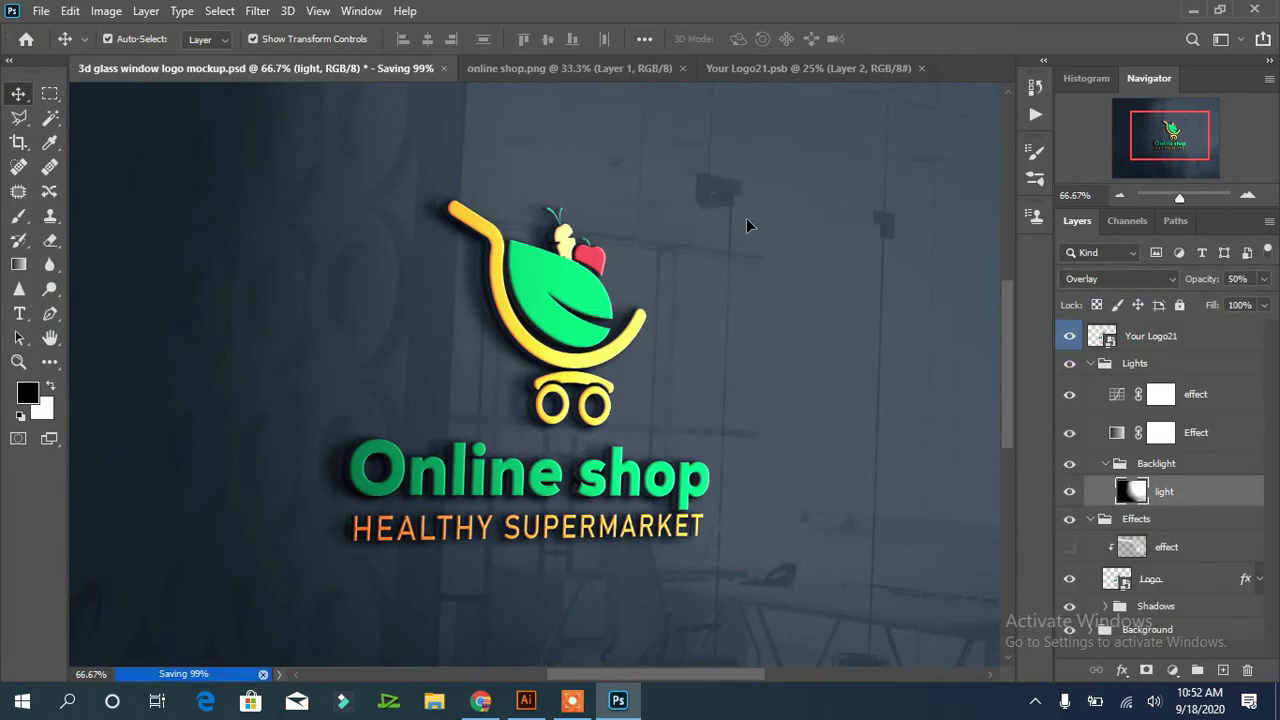